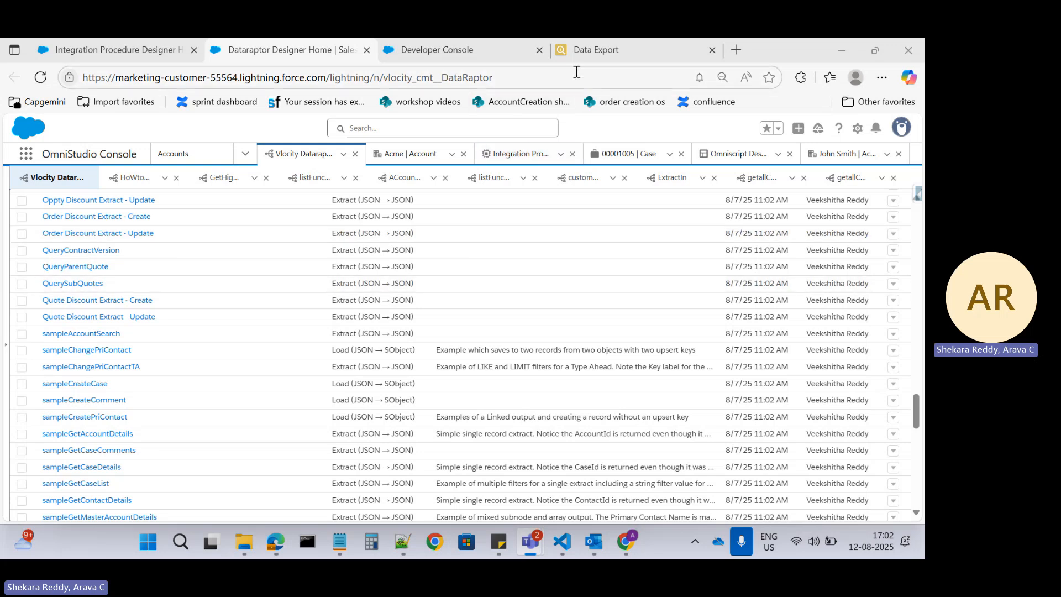
Step: In the Developer Console, start a bracketed SOQL query on the second line: select Name from Account where Id in
mouse_move(594, 52)
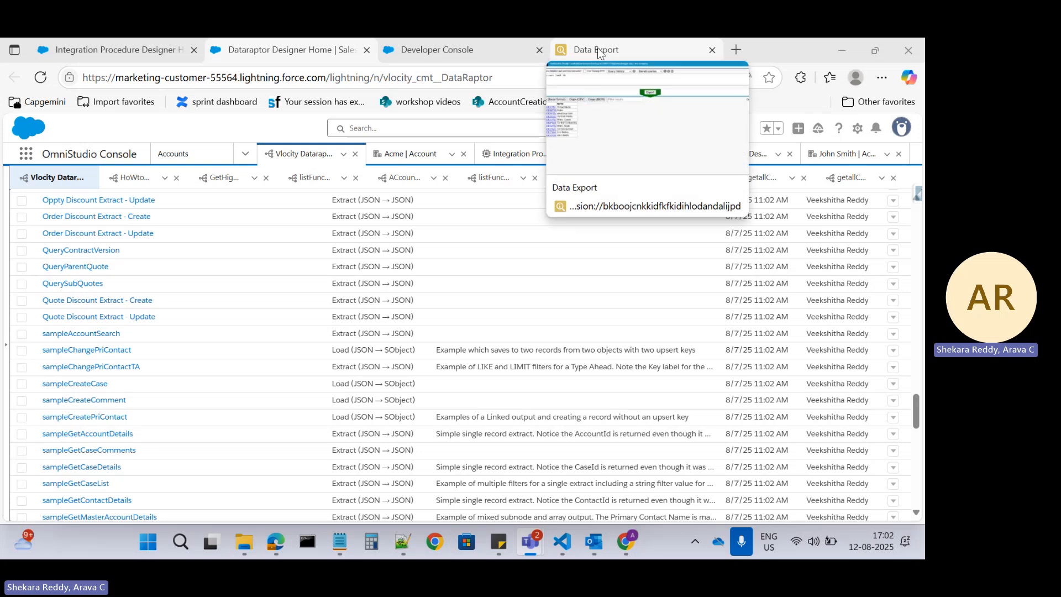
click(599, 53)
click(424, 52)
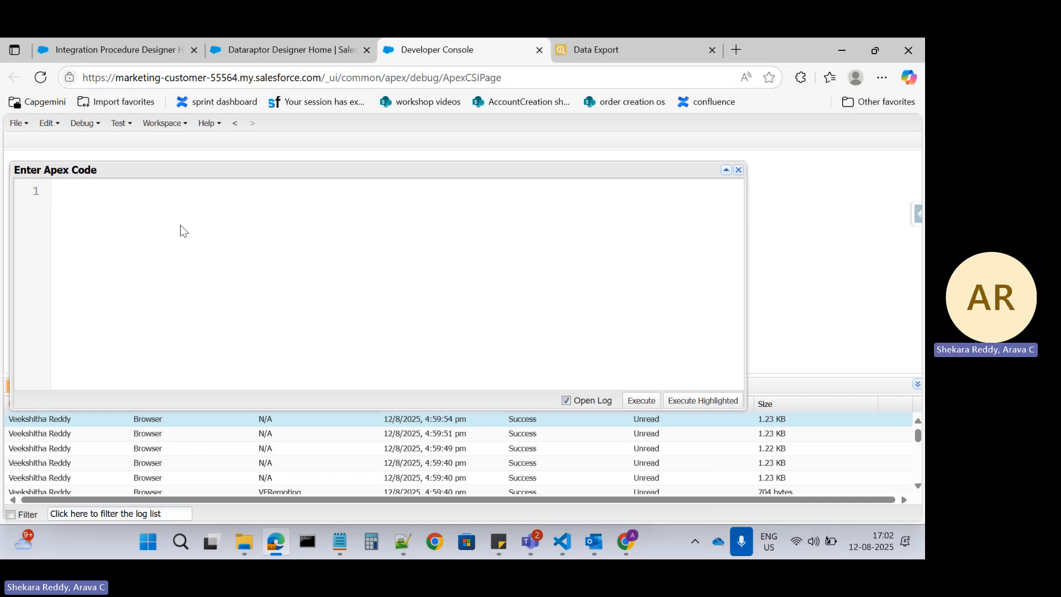
key(Return)
text([)
text(select)
text( Name from)
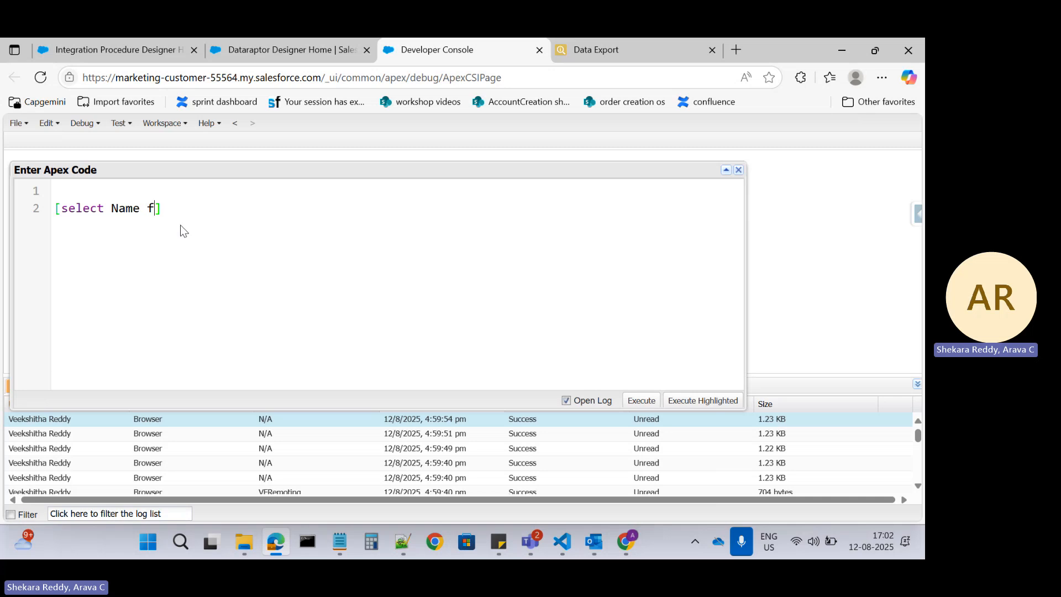
text( Account )
text(where I)
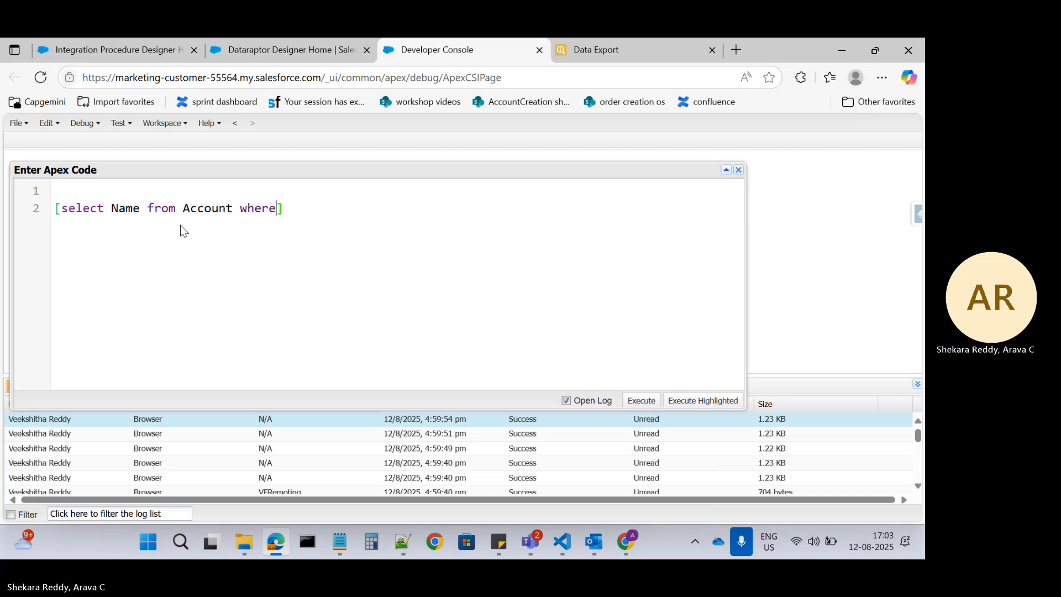
text(d i)
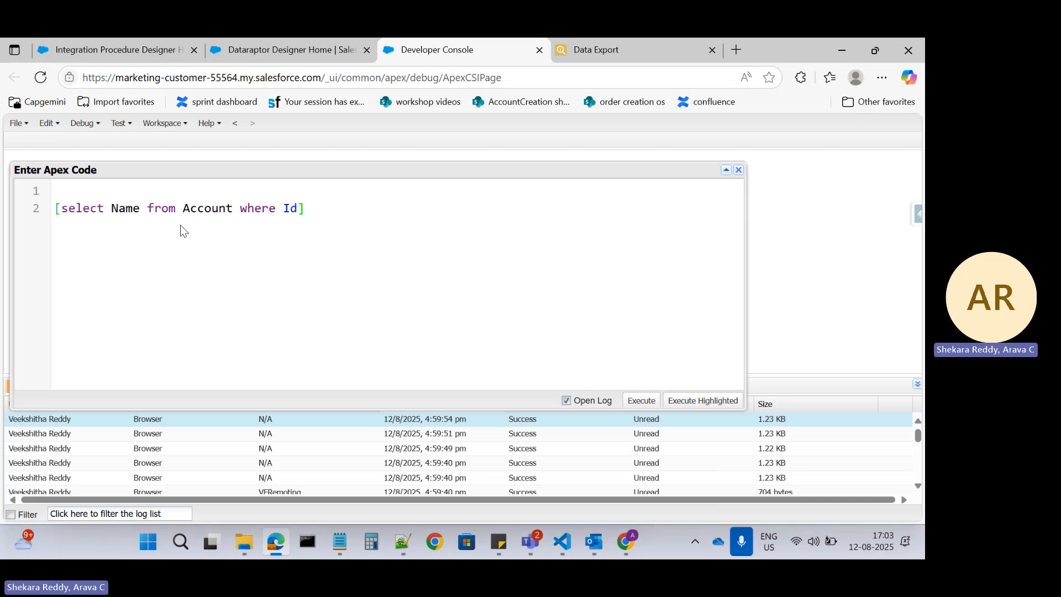
text(n)
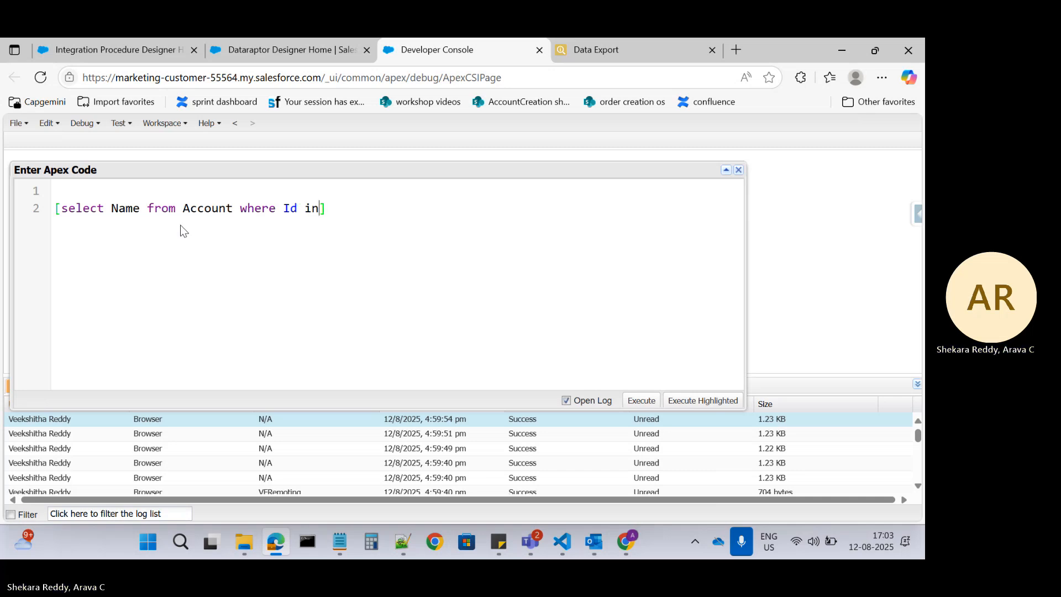
Step: Complete the query's Id filter with the bind variable :recordIds
text( ())
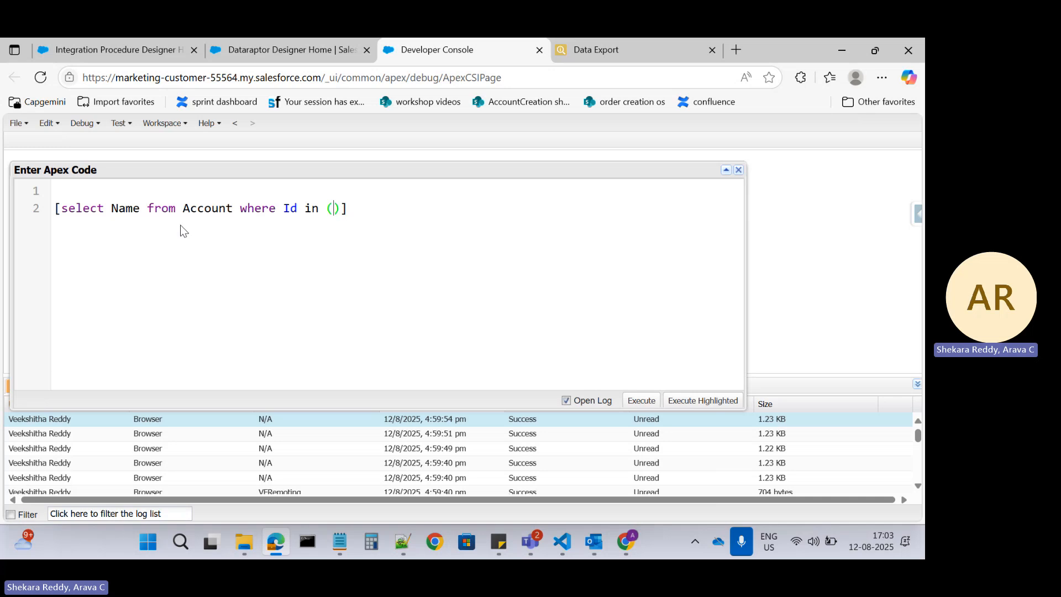
key(BackSpace)
key(BackSpace)
key(BackSpace)
text(:recordIds)
double_click(348, 212)
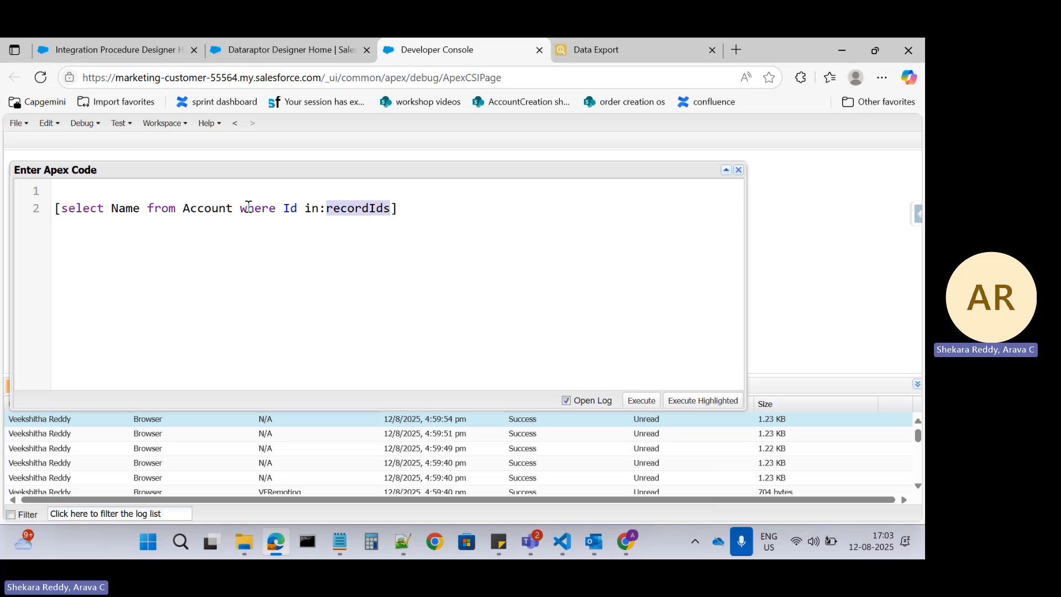
Step: Declare the Id set above the query with set<Id> recordIds=new Set<Id>();
click(85, 196)
text(set)
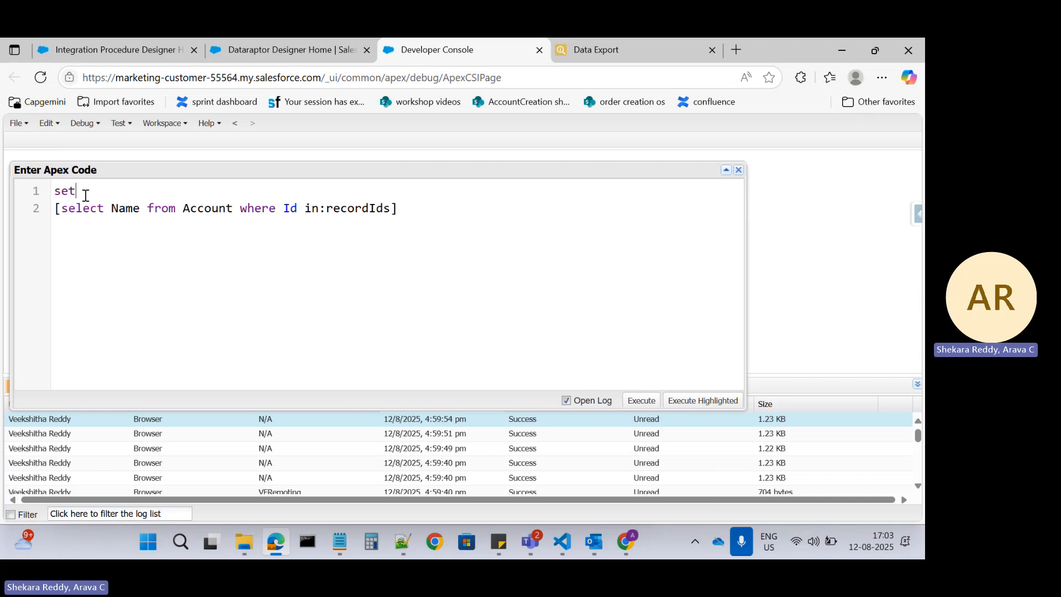
text(<id> recordIds=new Se)
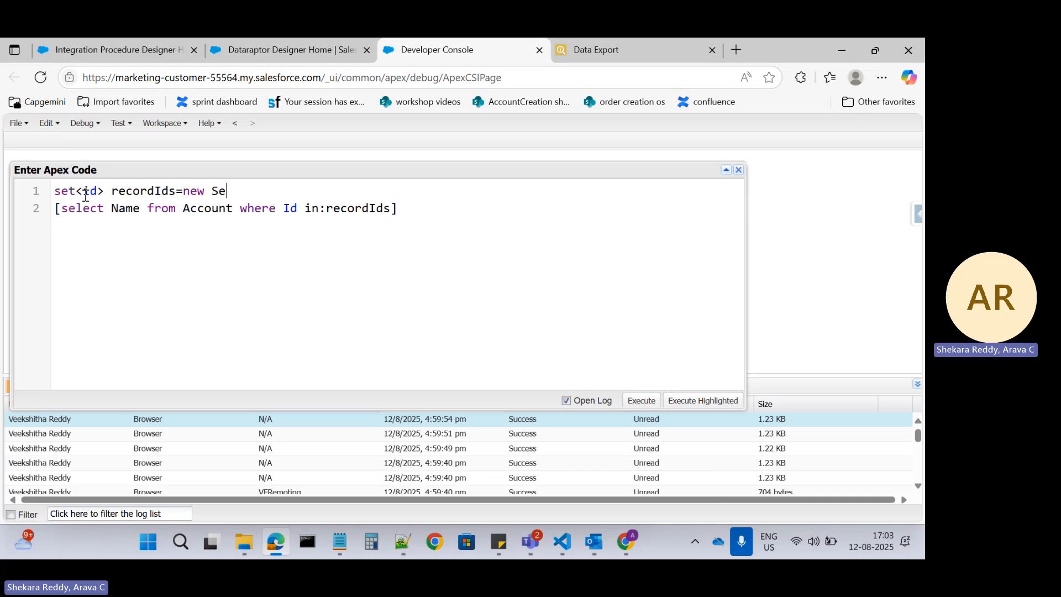
text(t<Id)
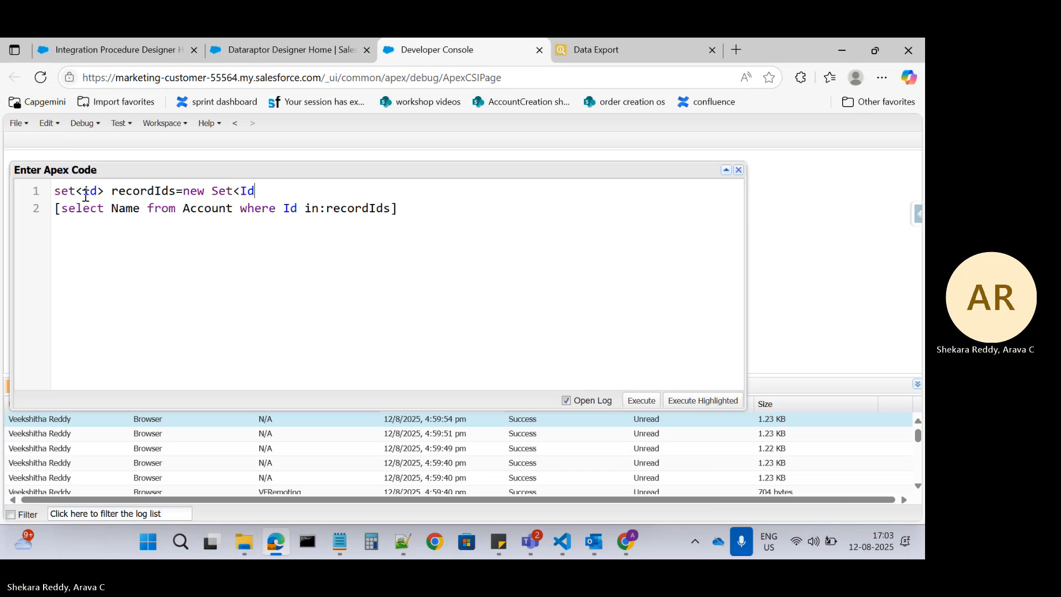
text(>();)
key(BackSpace)
text(I)
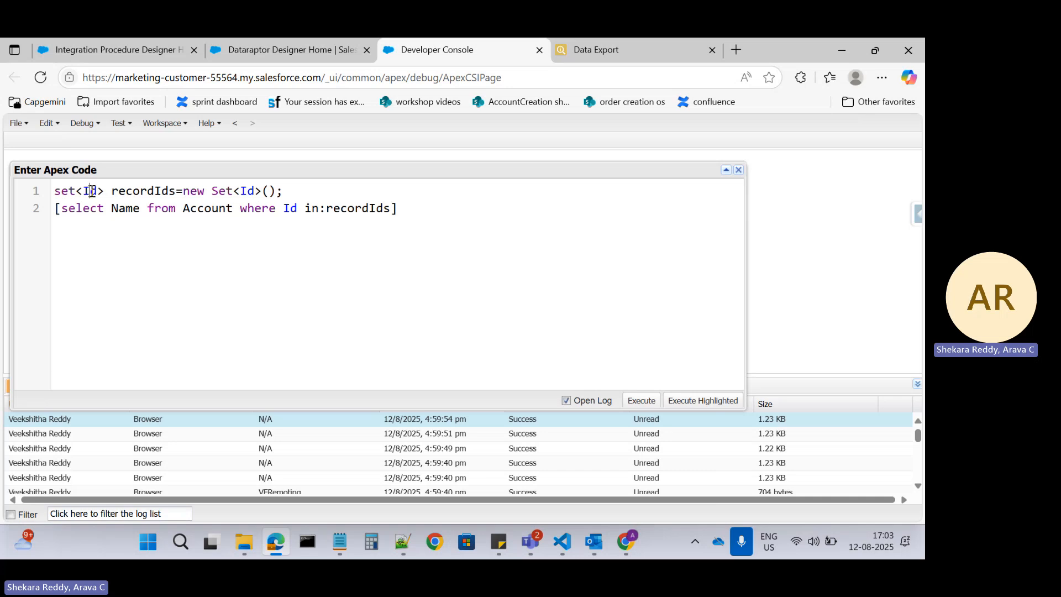
Step: Insert two recordIds.add(); calls with empty parentheses between the set declaration and the query
click(290, 196)
key(Return)
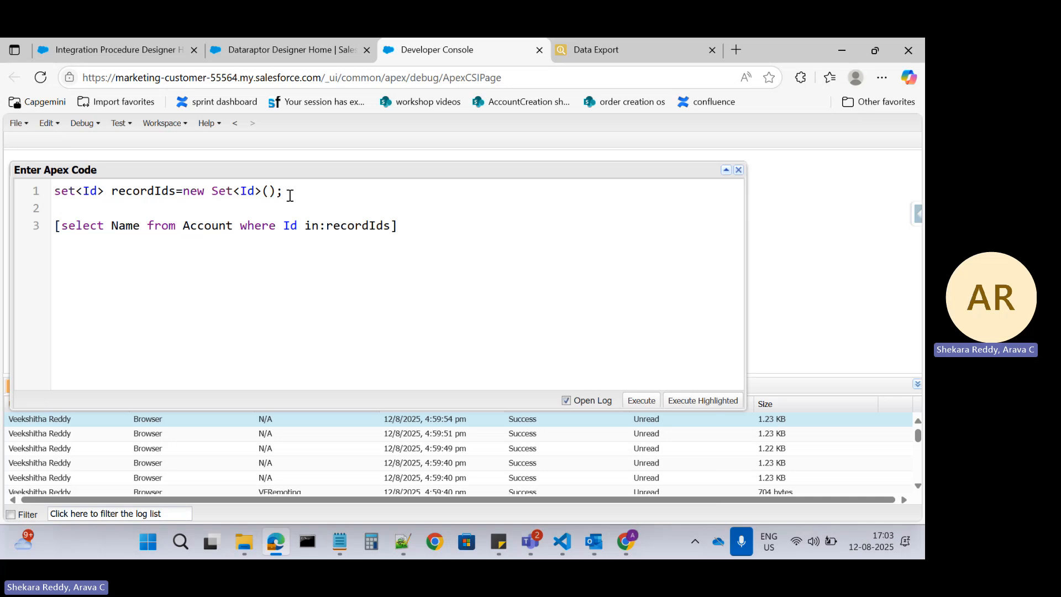
double_click(155, 189)
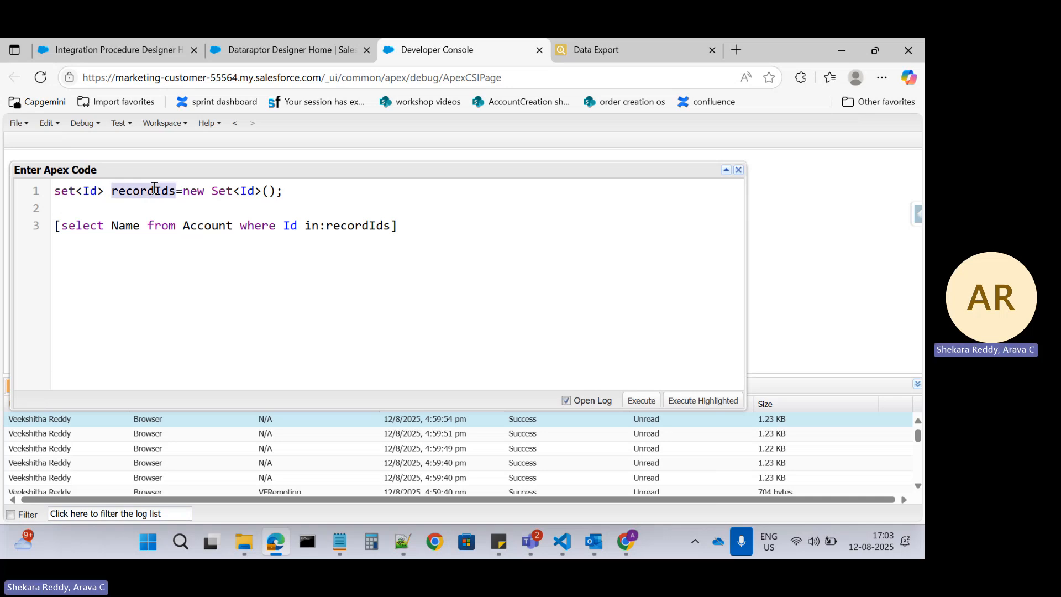
key(ctrl+c)
click(118, 201)
key(ctrl+v)
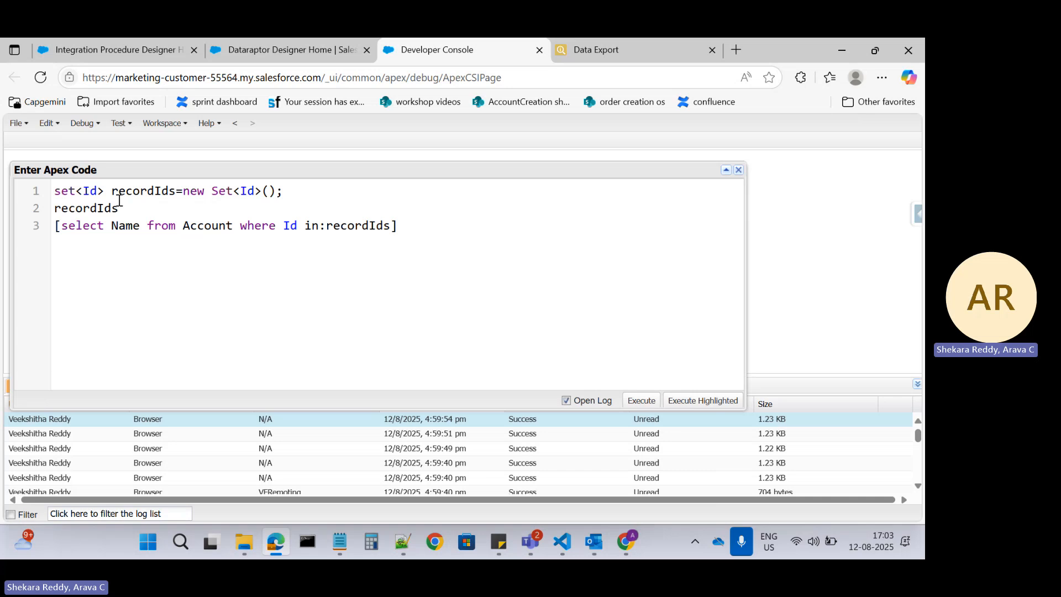
text(.add();)
key(Return)
double_click(109, 209)
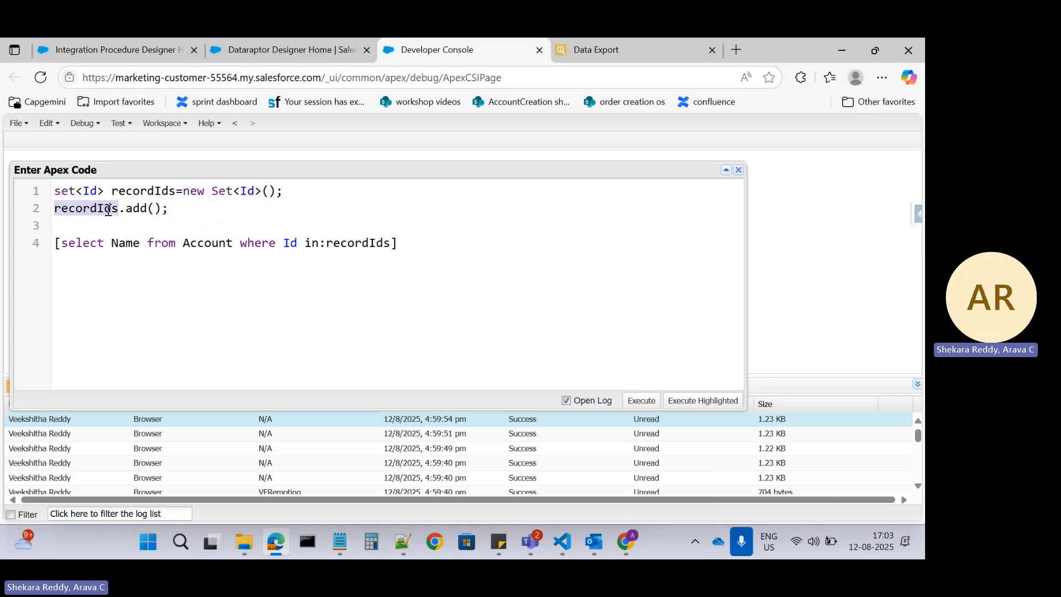
click(80, 224)
key(ctrl+v)
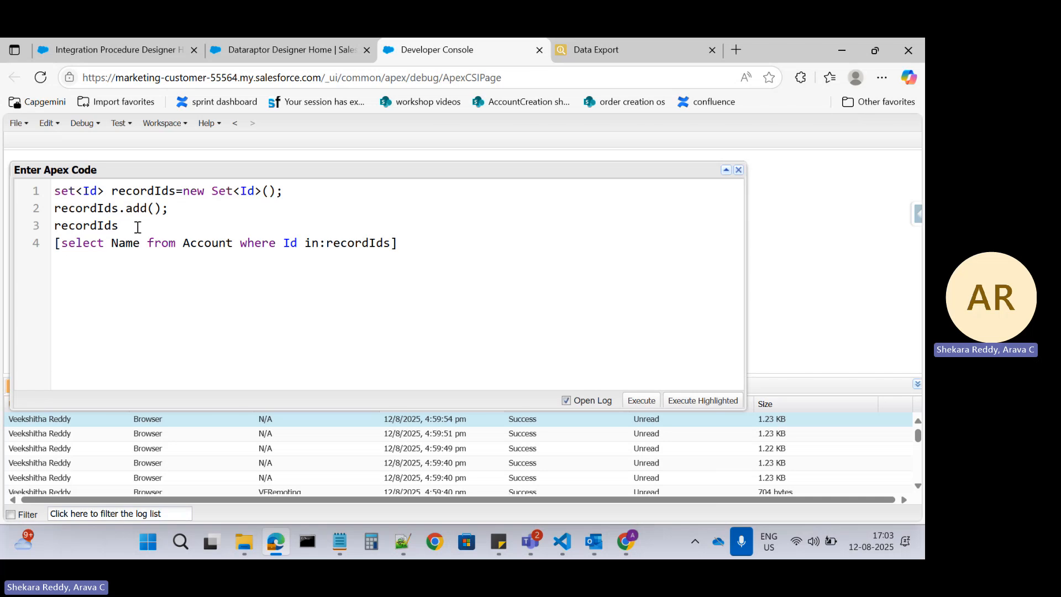
text(.add();)
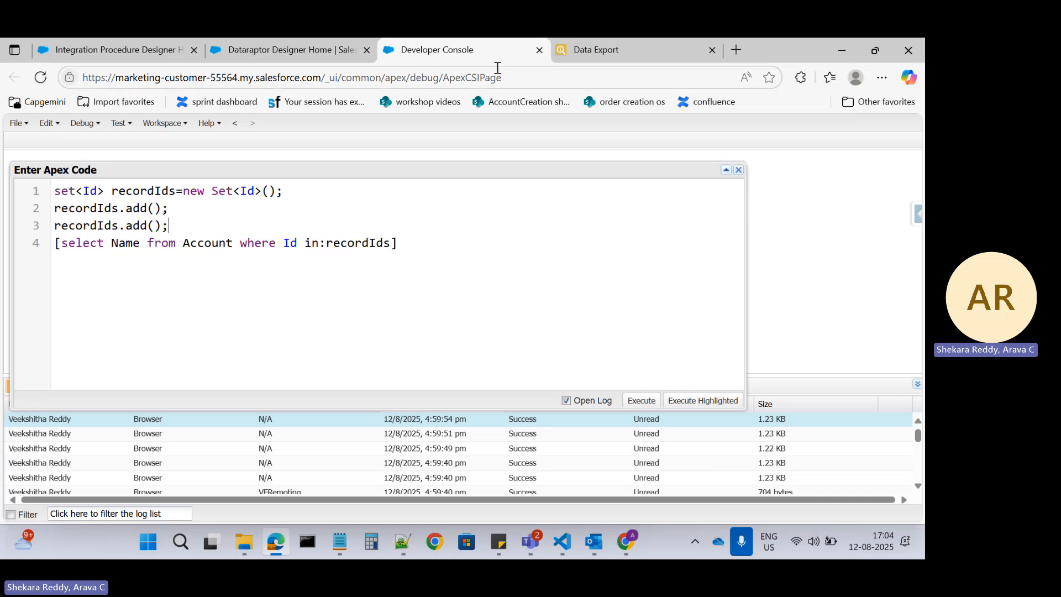
Step: Copy the Global Media account's Id from Data Export into the first recordIds.add() call as a quoted string without spaces
click(594, 51)
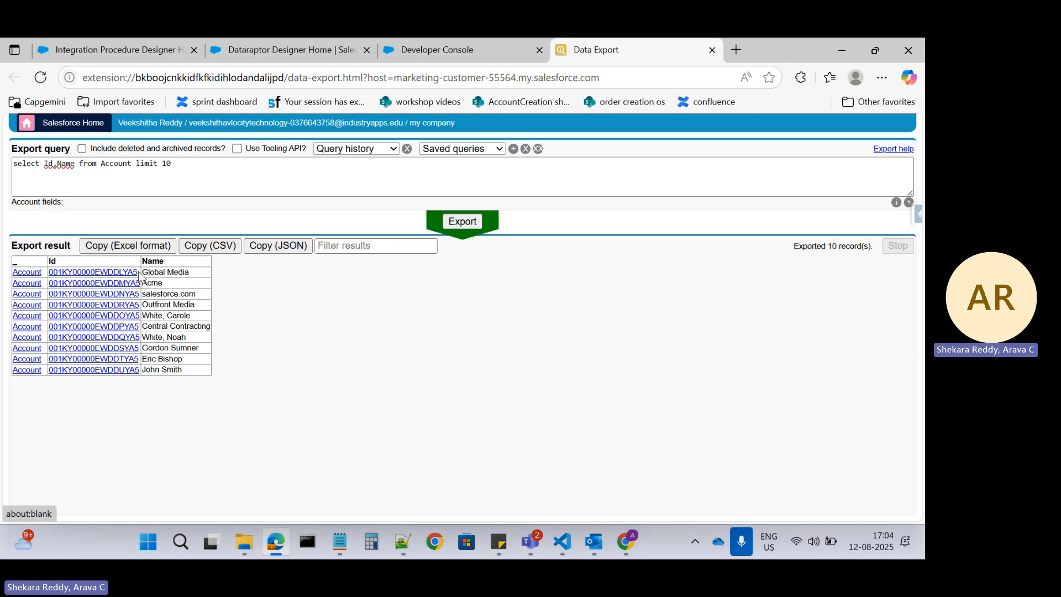
drag(138, 272, 47, 270)
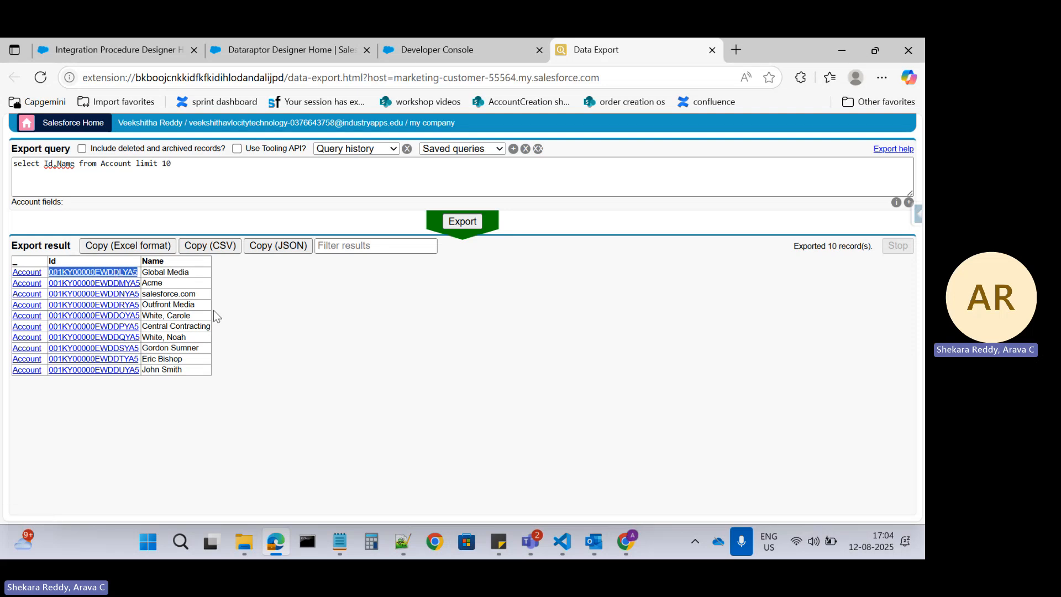
click(385, 46)
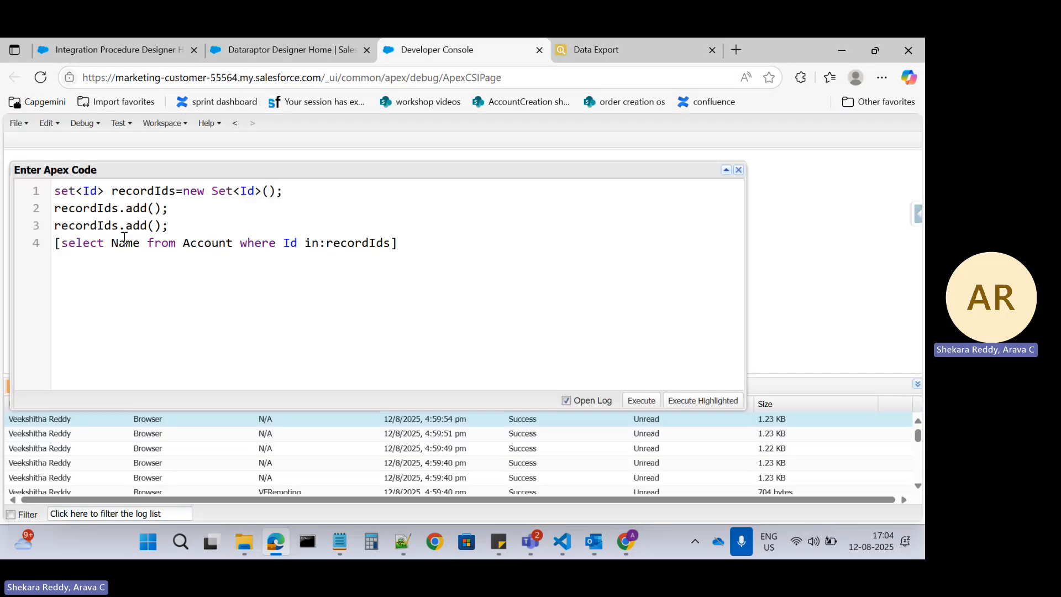
click(149, 209)
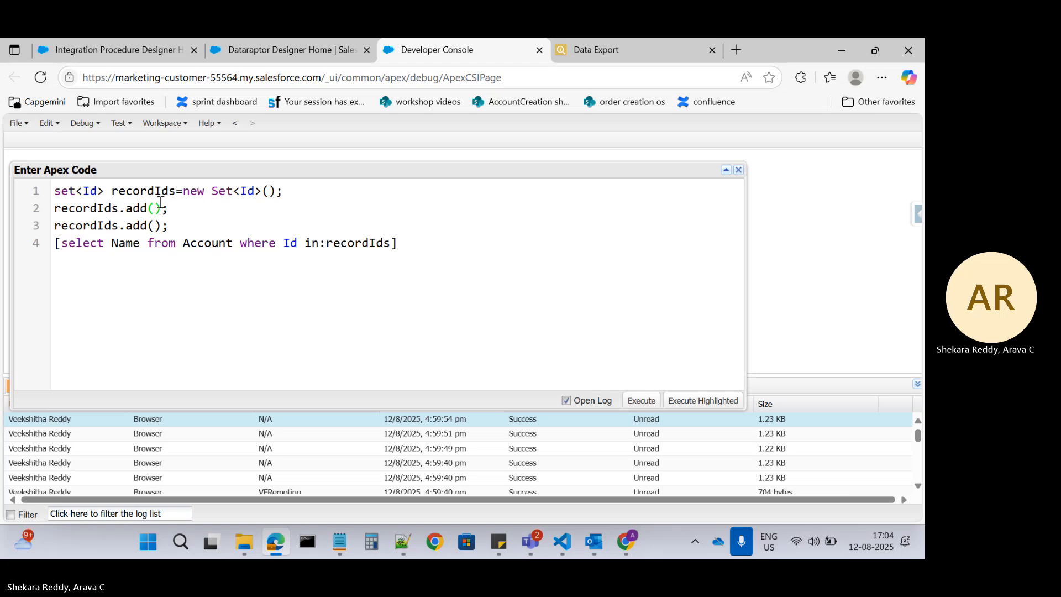
text(')
key(ctrl+v)
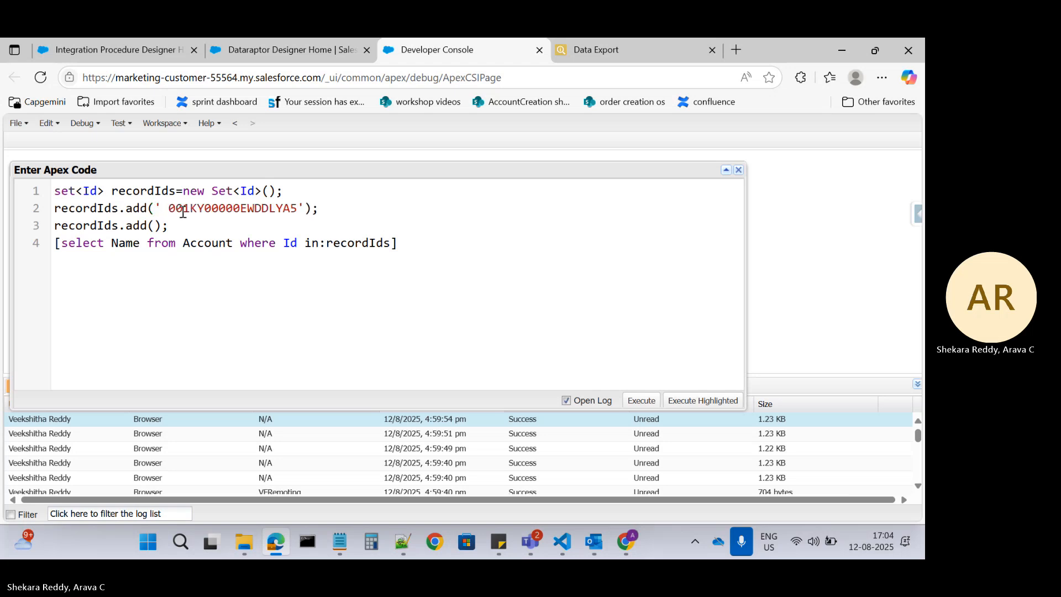
click(169, 209)
key(BackSpace)
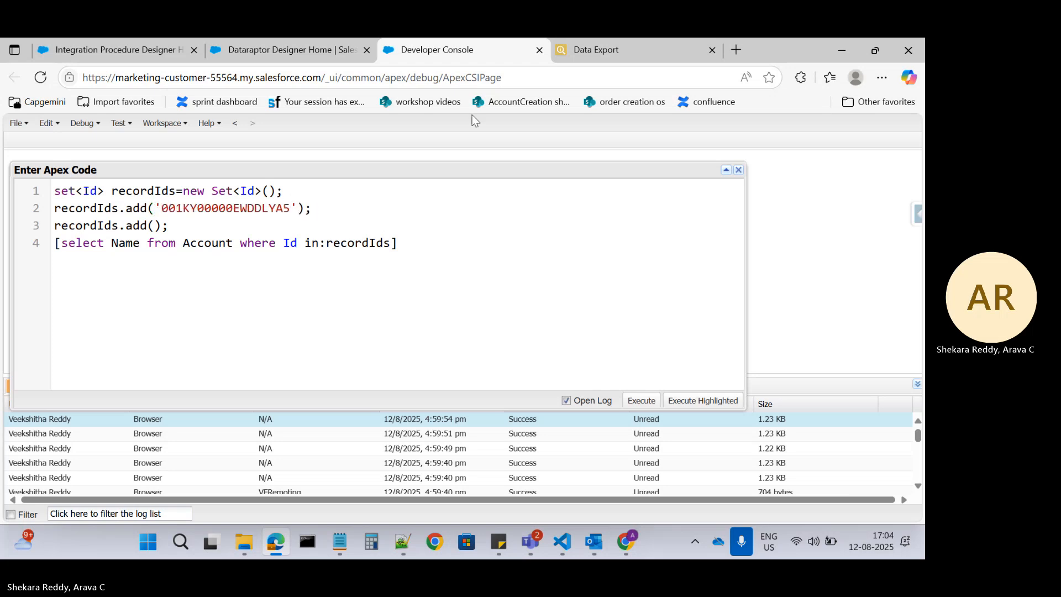
Step: Copy the Acme account's Id from Data Export into the second recordIds.add() call as a quoted string without spaces
click(589, 52)
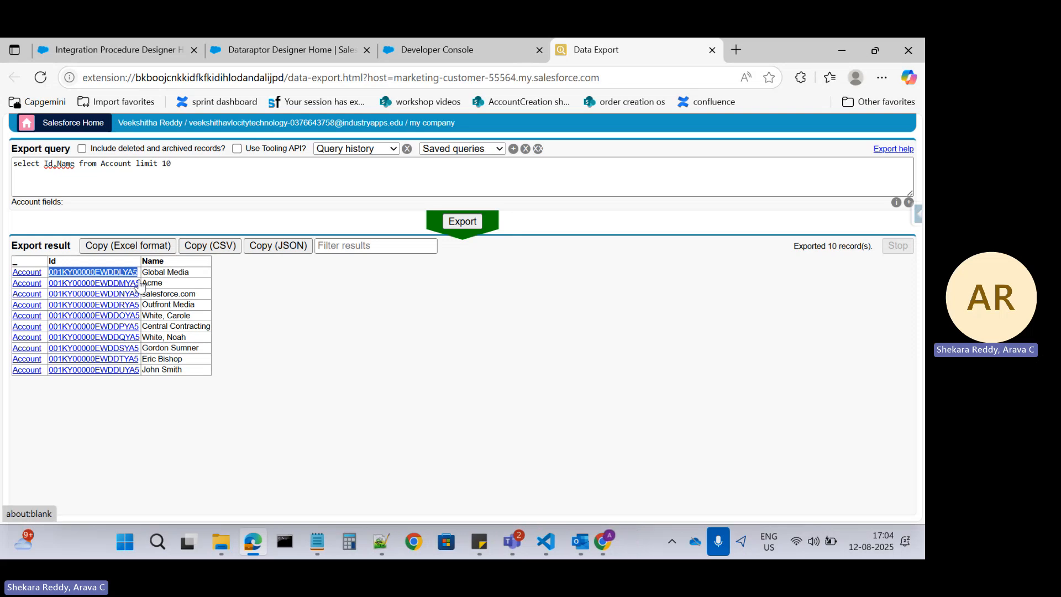
drag(140, 283, 49, 282)
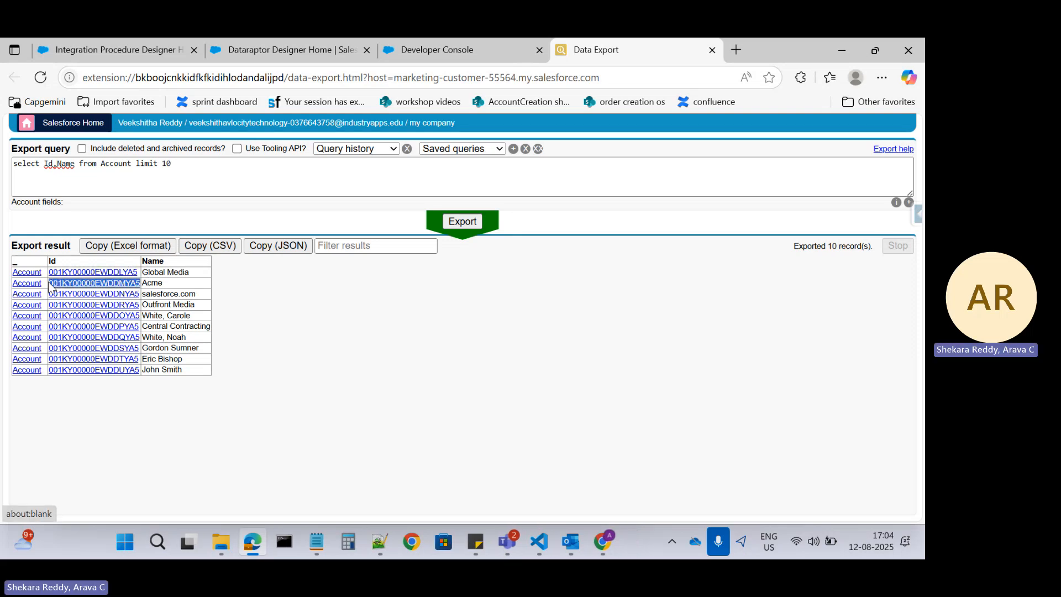
click(398, 52)
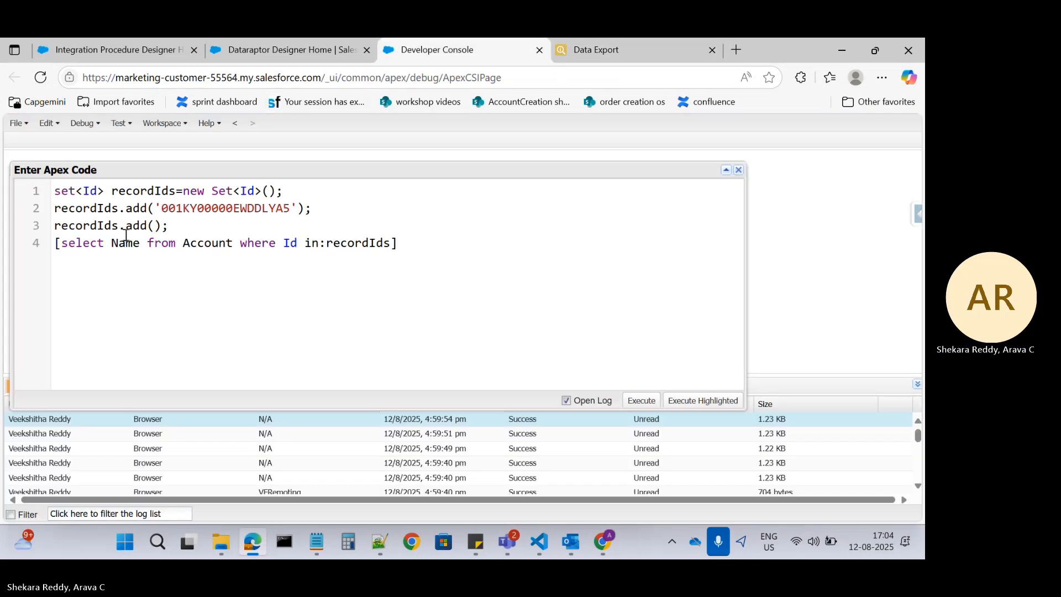
click(155, 225)
text(')
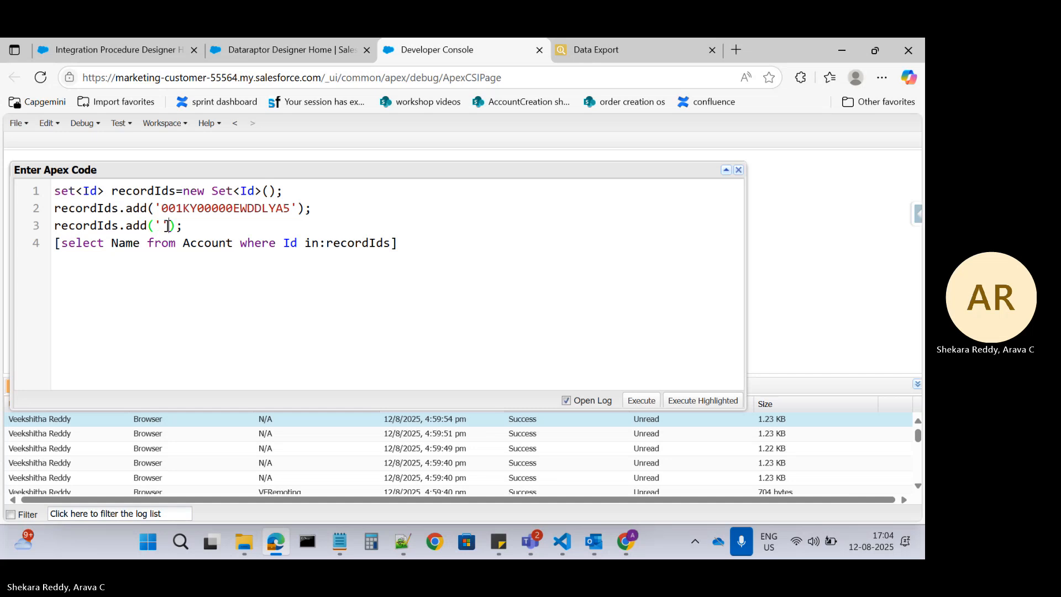
key(ctrl+v)
key(BackSpace)
key(BackSpace)
key(BackSpace)
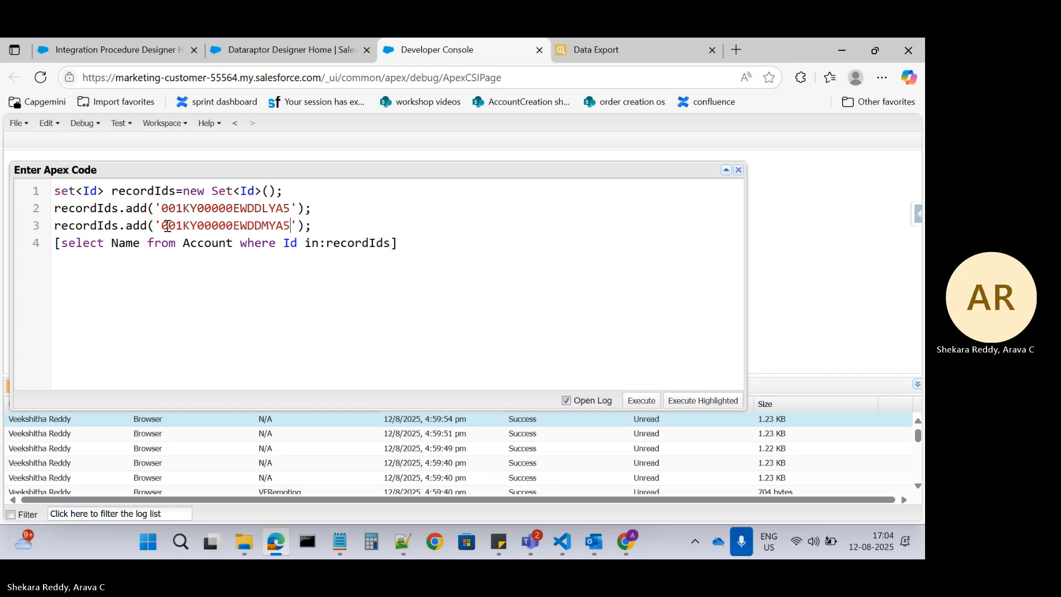
Step: Assign the account query to a list by putting List<Account> data= before it and ending the statement with a semicolon
click(418, 248)
text(;)
click(340, 243)
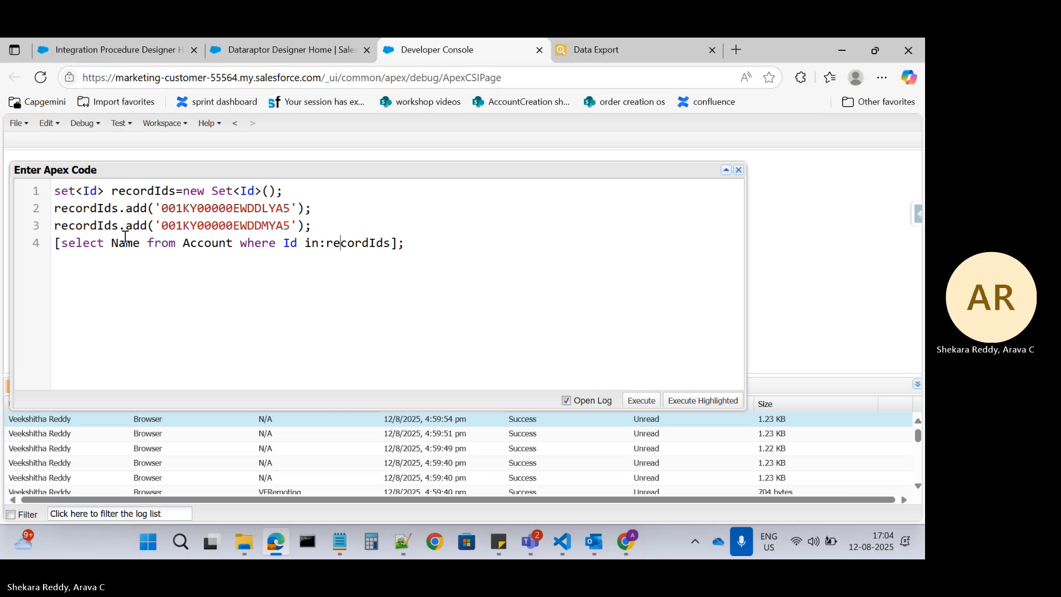
click(55, 243)
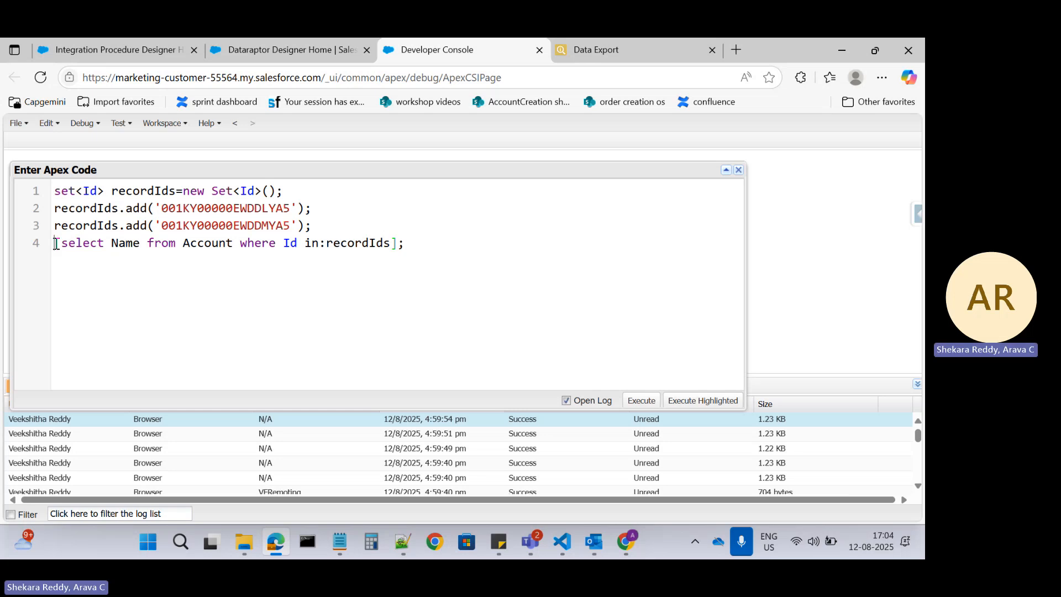
text(list)
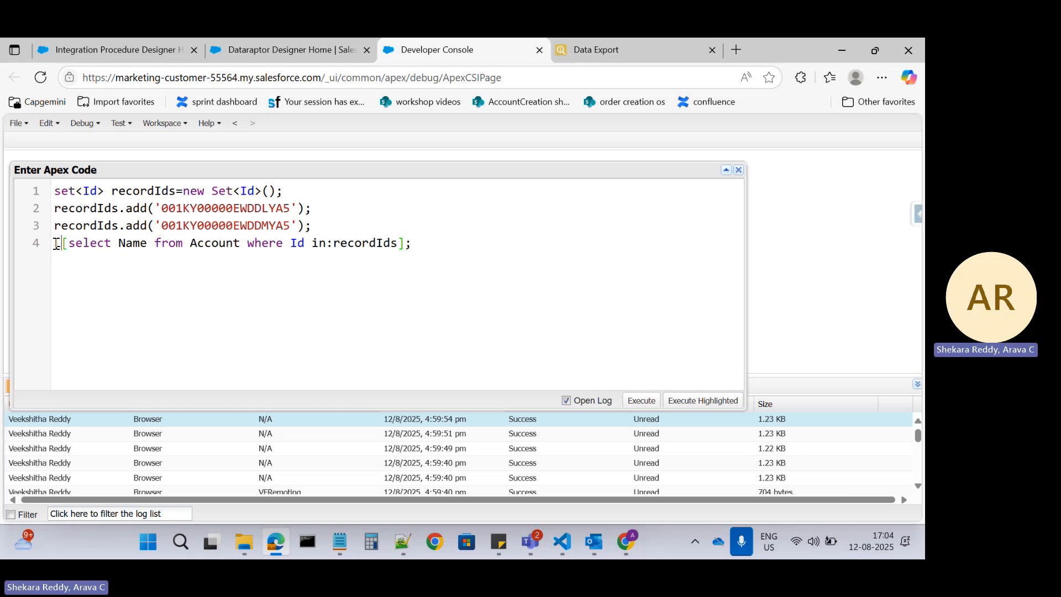
text(<)
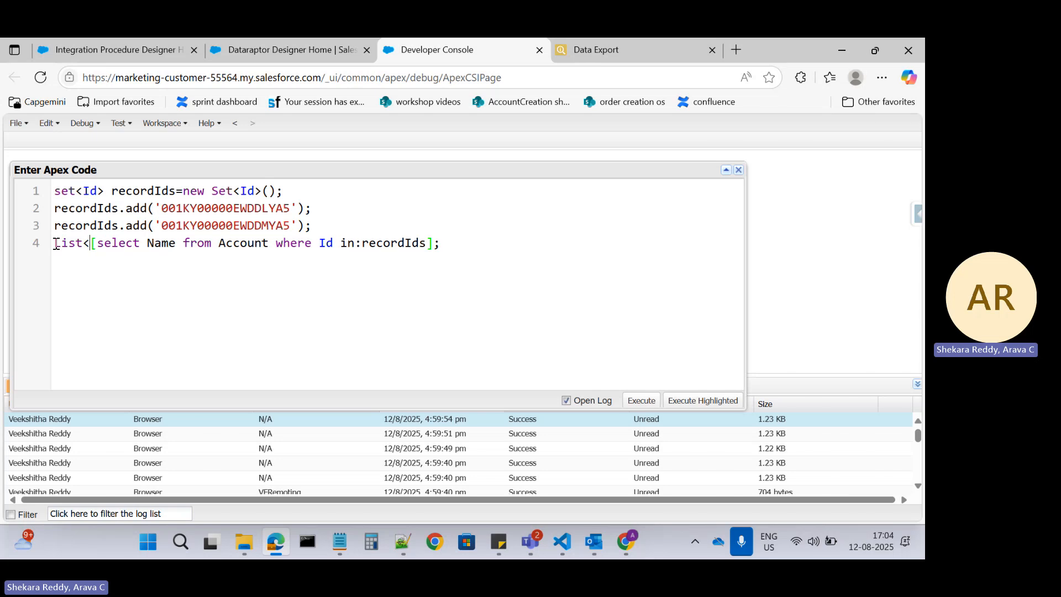
text(Account)
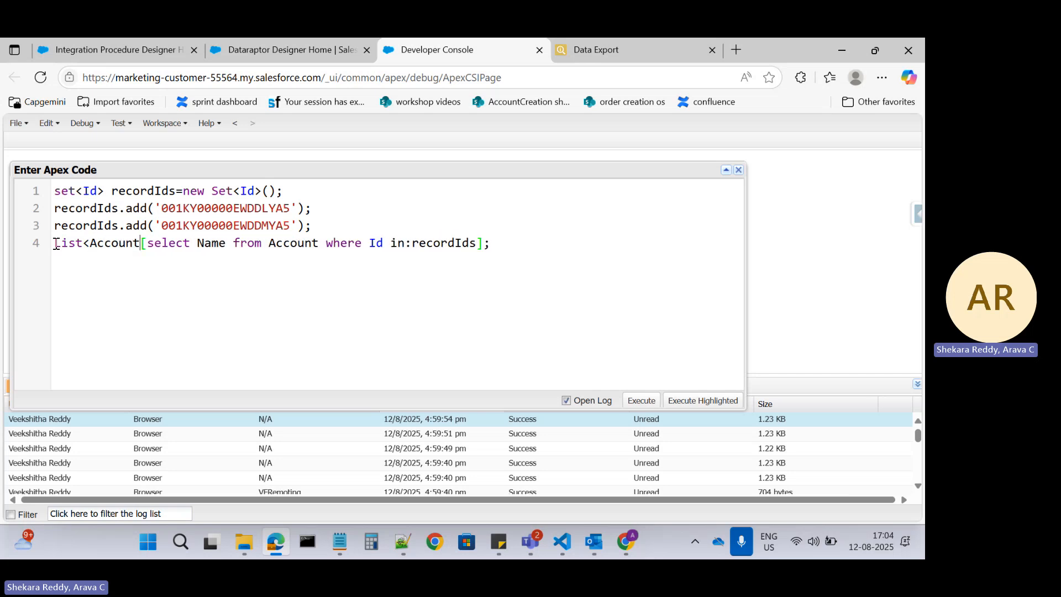
text(> data)
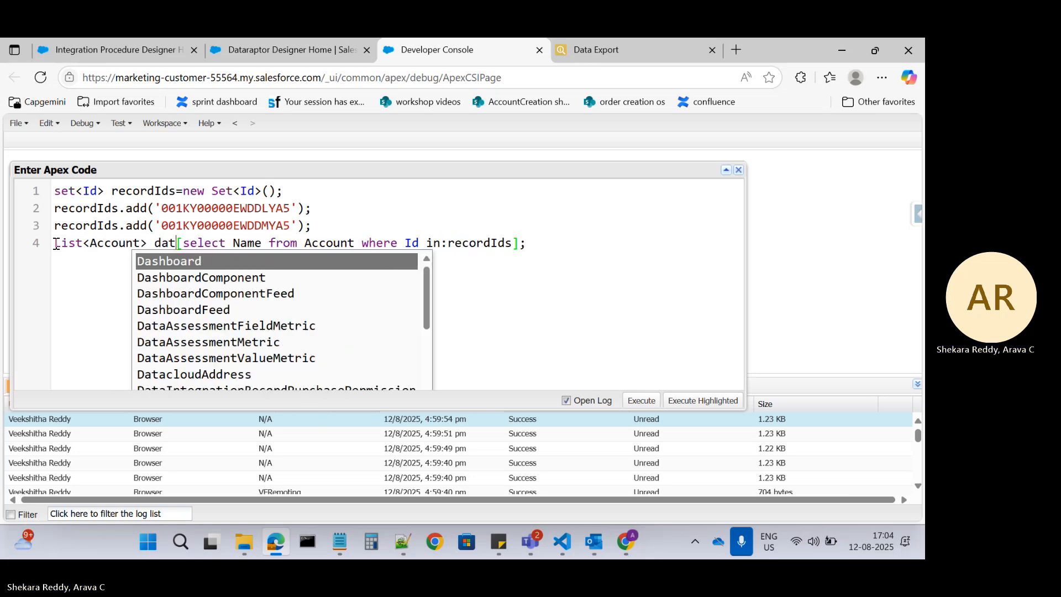
text(=)
click(56, 244)
key(Delete)
text(L)
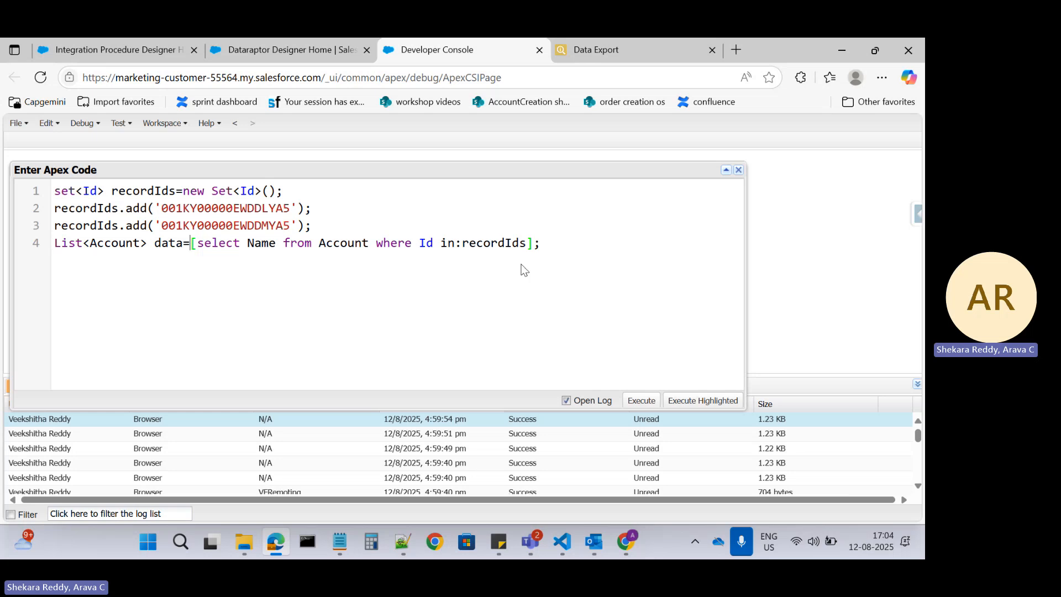
Step: Add the loop header for(Account a:data) on a new line below the query
click(554, 247)
key(Return)
text(for)
text(()
text(Account)
text( a:)
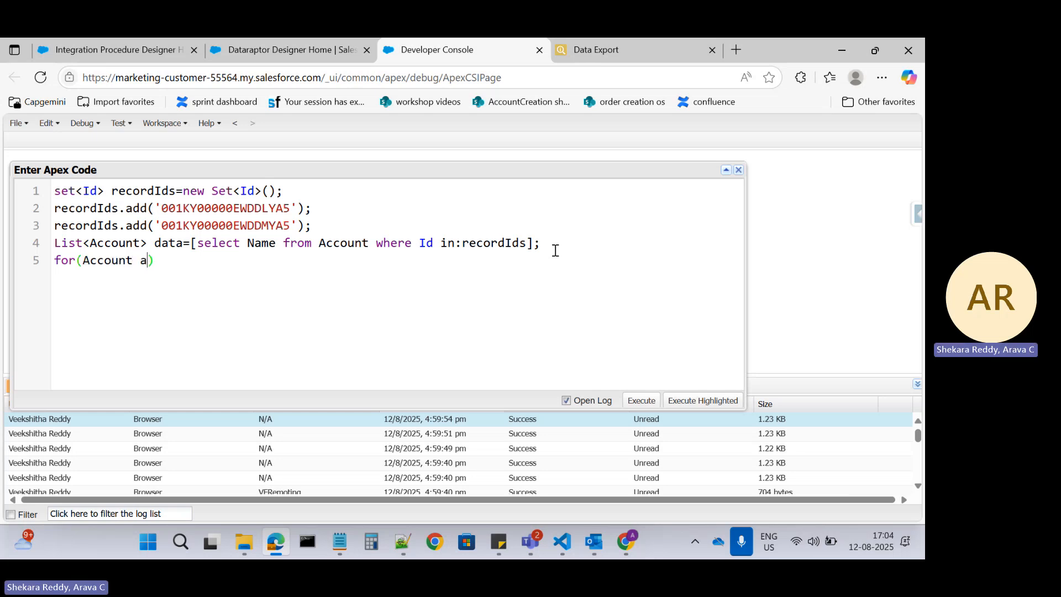
text(data)
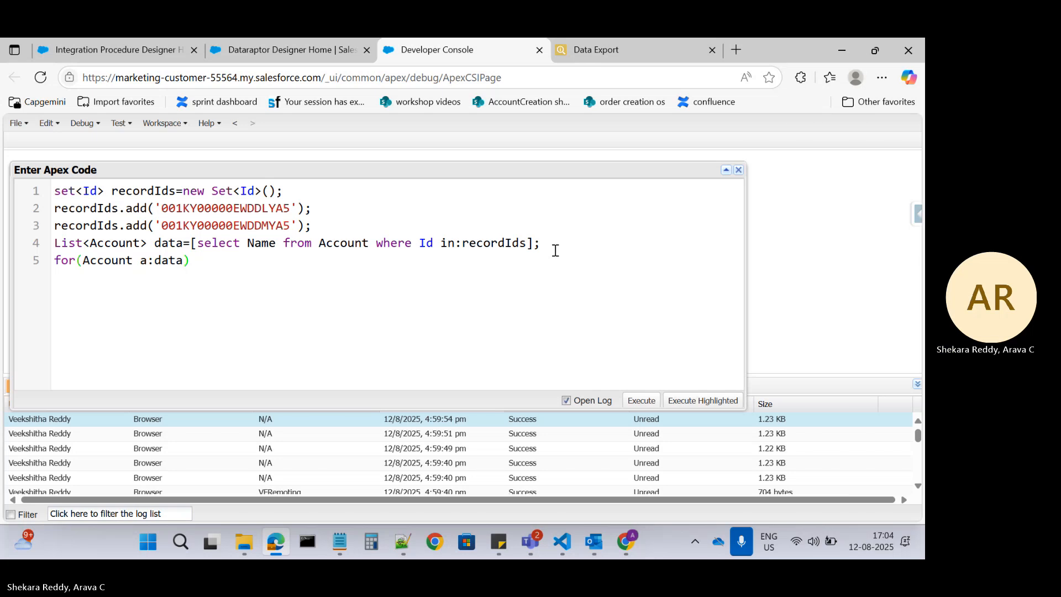
Step: Give the for loop a braced body containing system.debug(a.Name);
key(Return)
text({)
key(Return)
text(system.d)
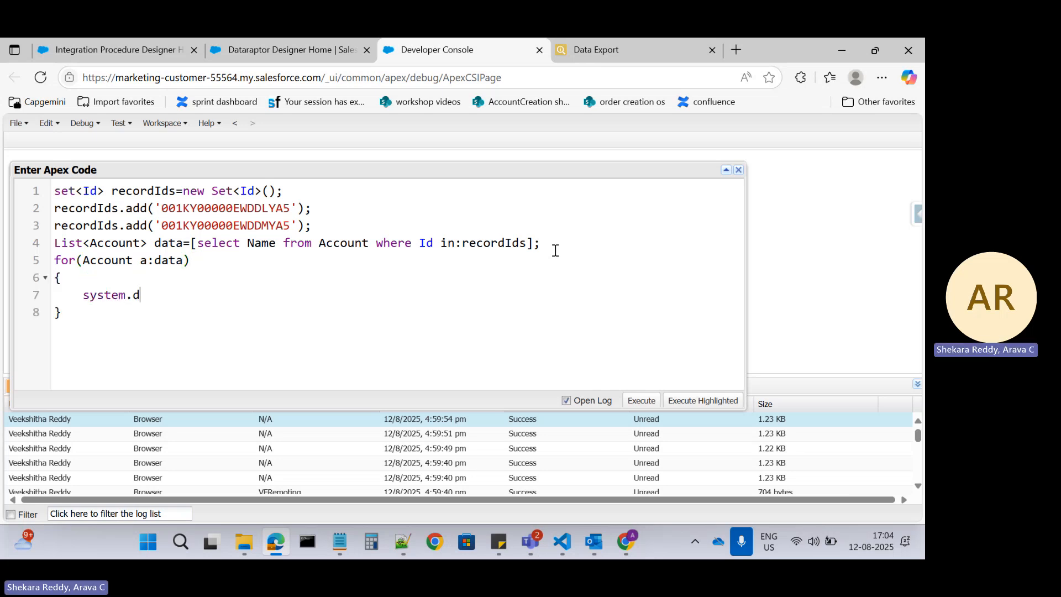
text(ebug(a.)
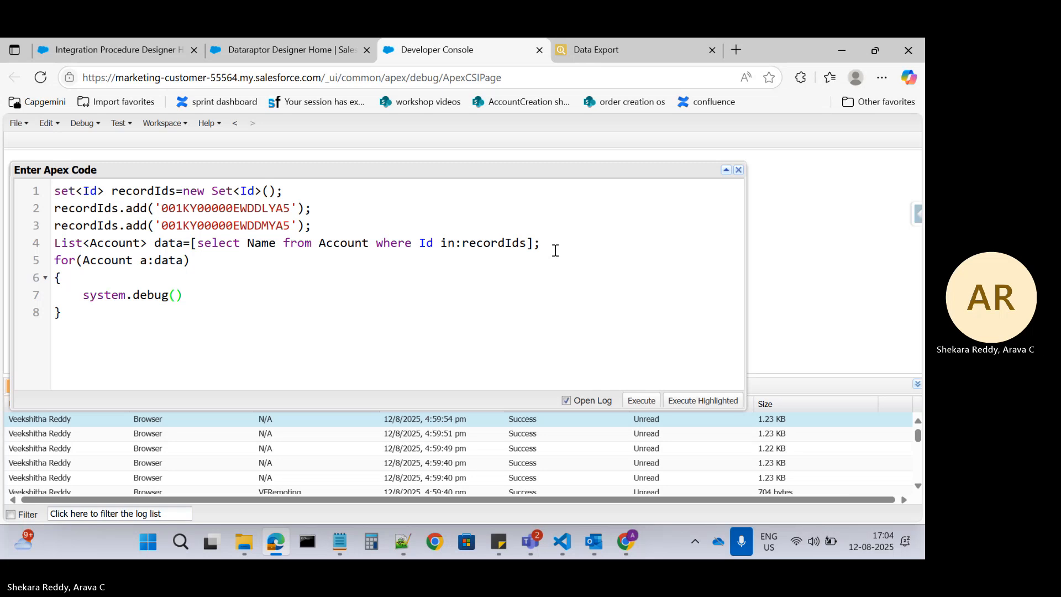
text(Name)
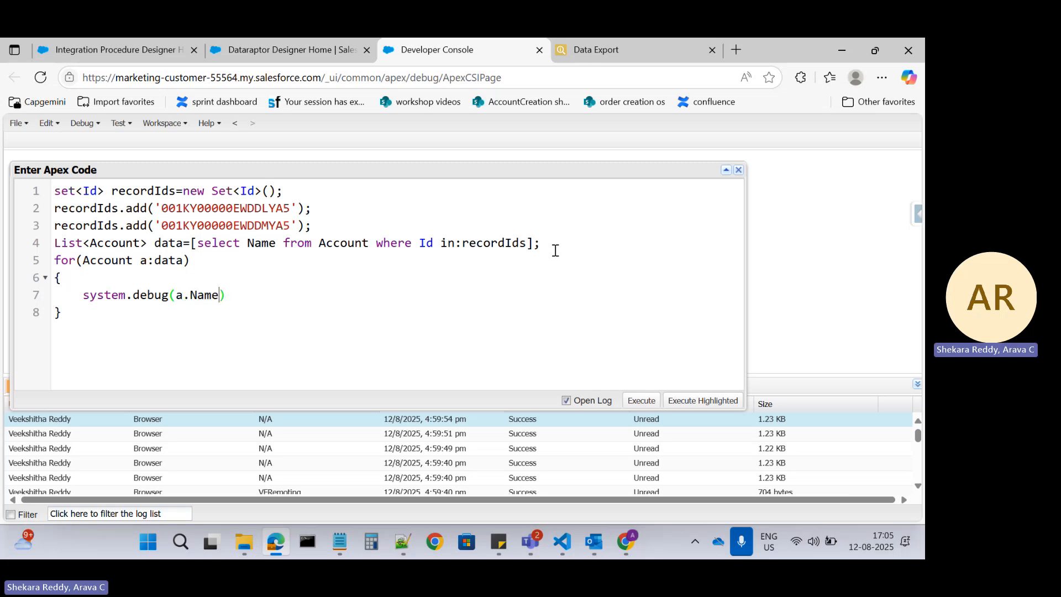
text();)
Step: Execute the Apex code with its log limited to debug entries, and return to the code after closing the log
click(641, 401)
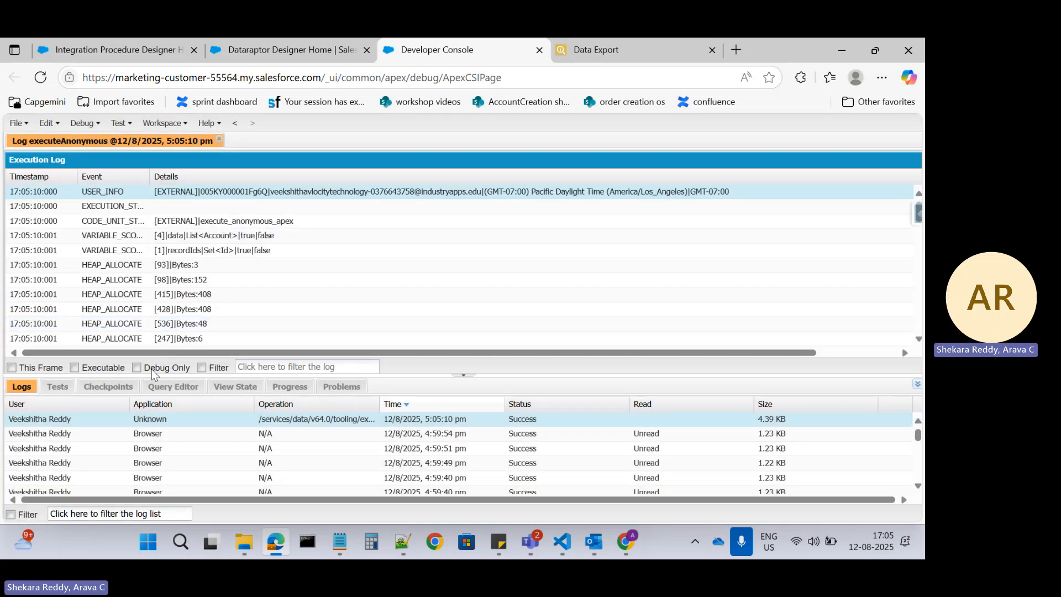
click(152, 369)
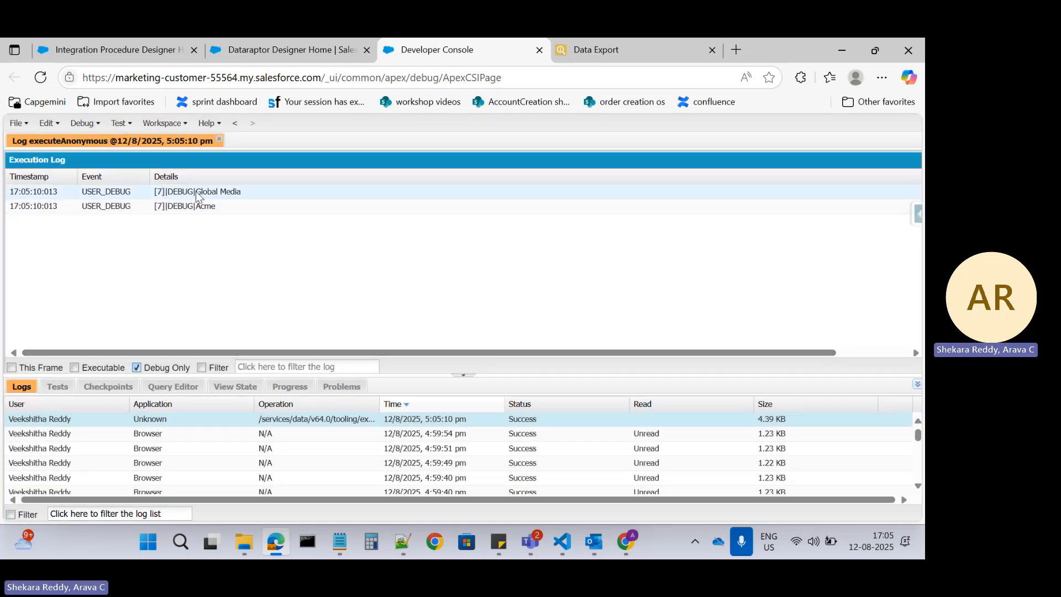
click(220, 143)
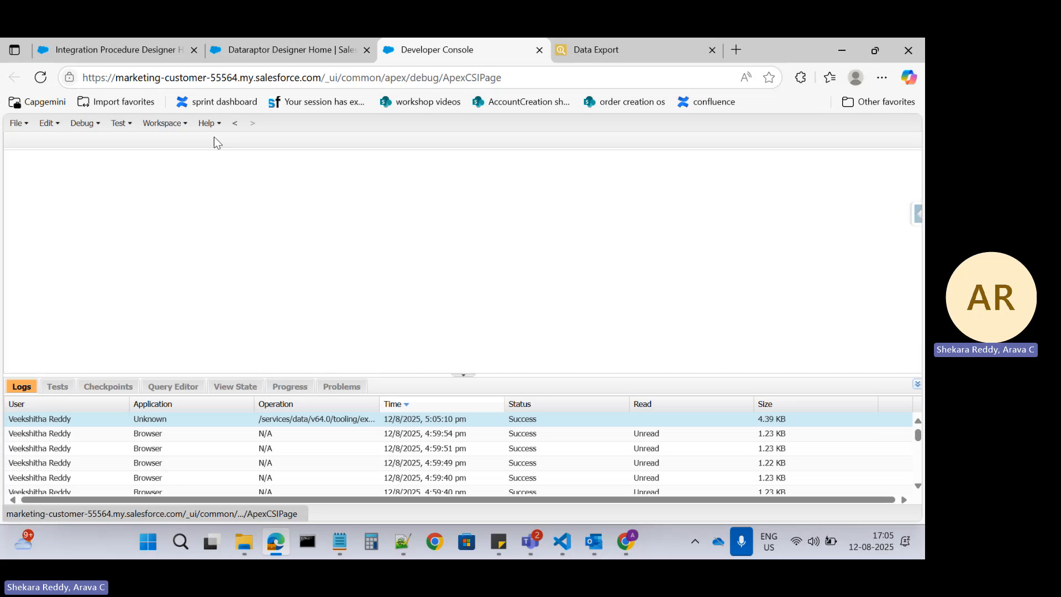
click(85, 123)
click(109, 148)
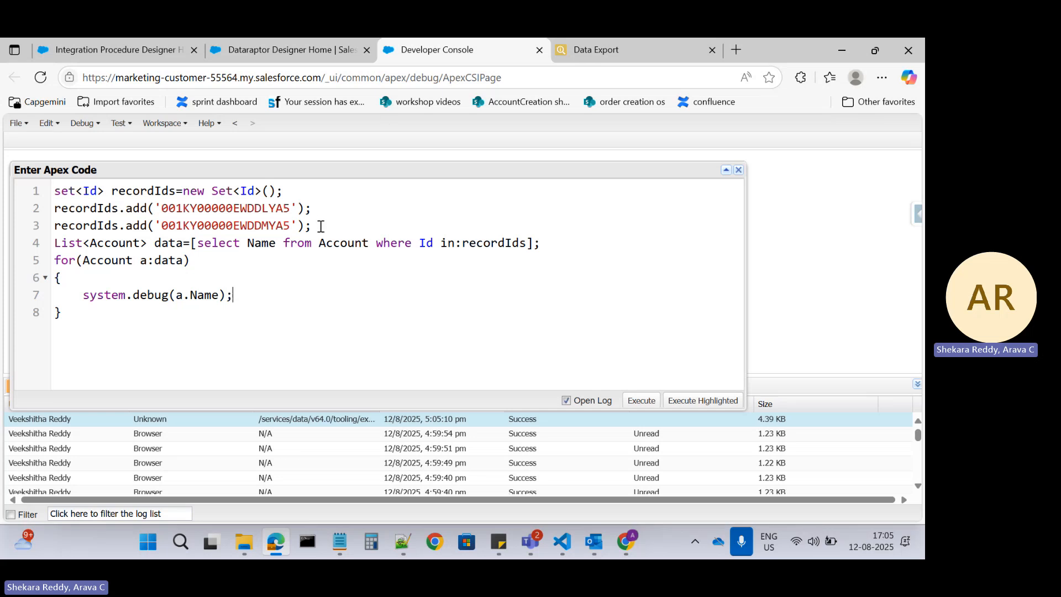
Step: Create a DataRaptor called InOperator from Dataraptor Designer Home, with the Turbo Extract interface type and JSON input and output
click(292, 48)
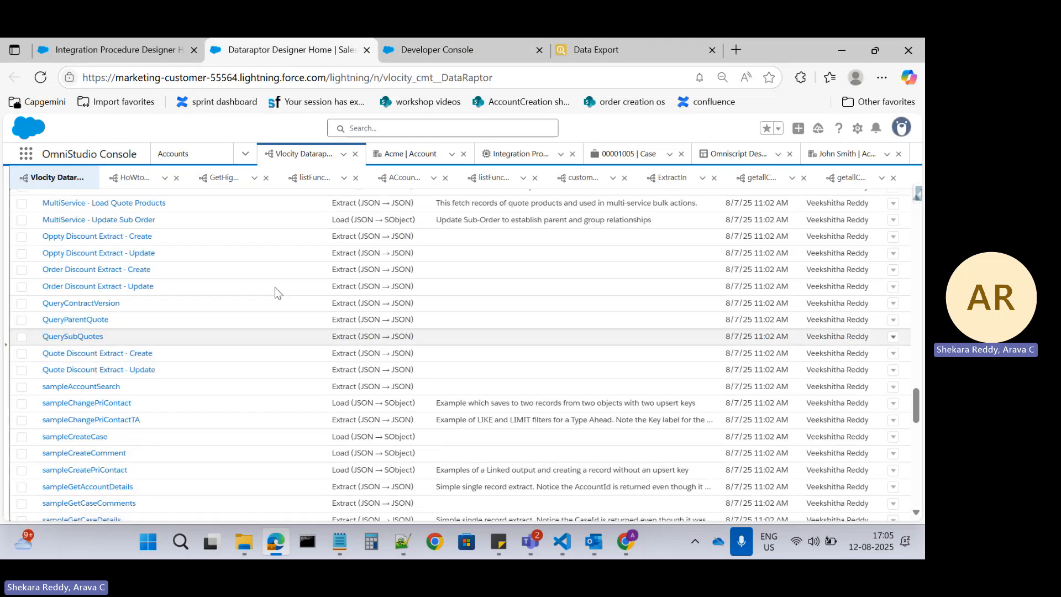
scroll(247, 249, up, 10)
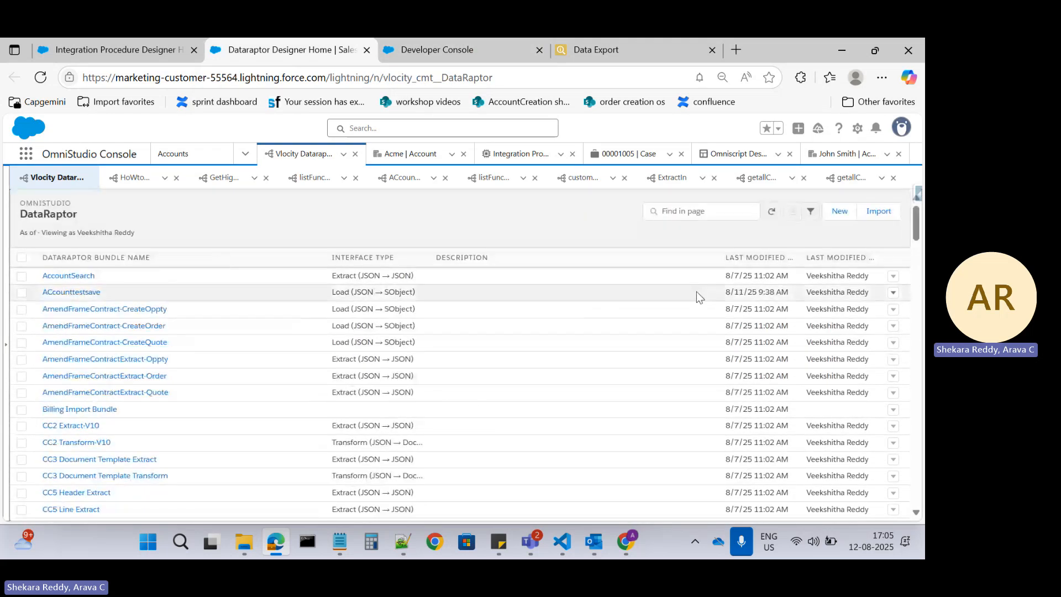
click(839, 210)
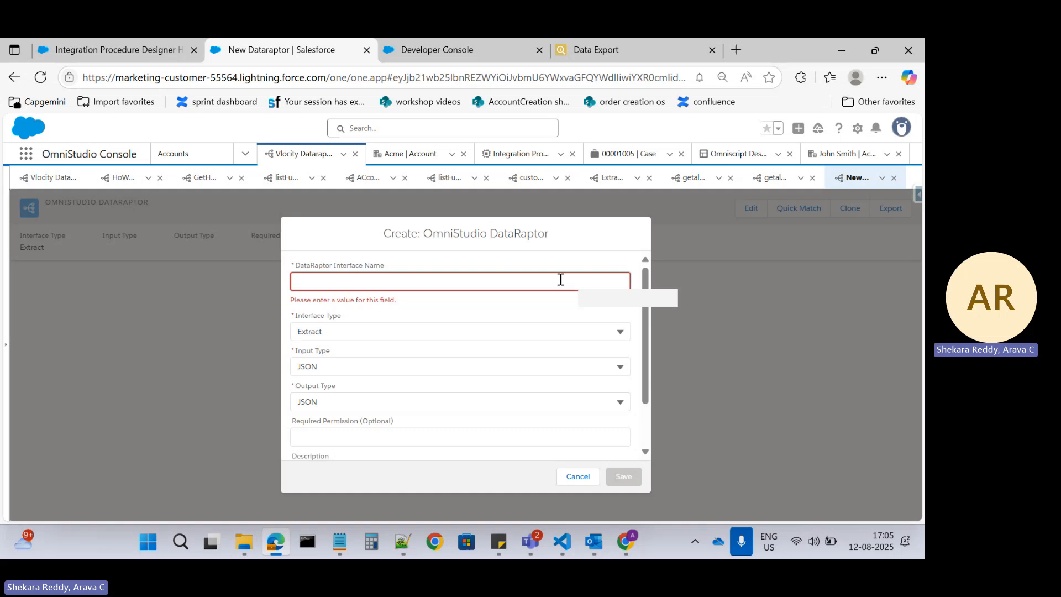
click(412, 288)
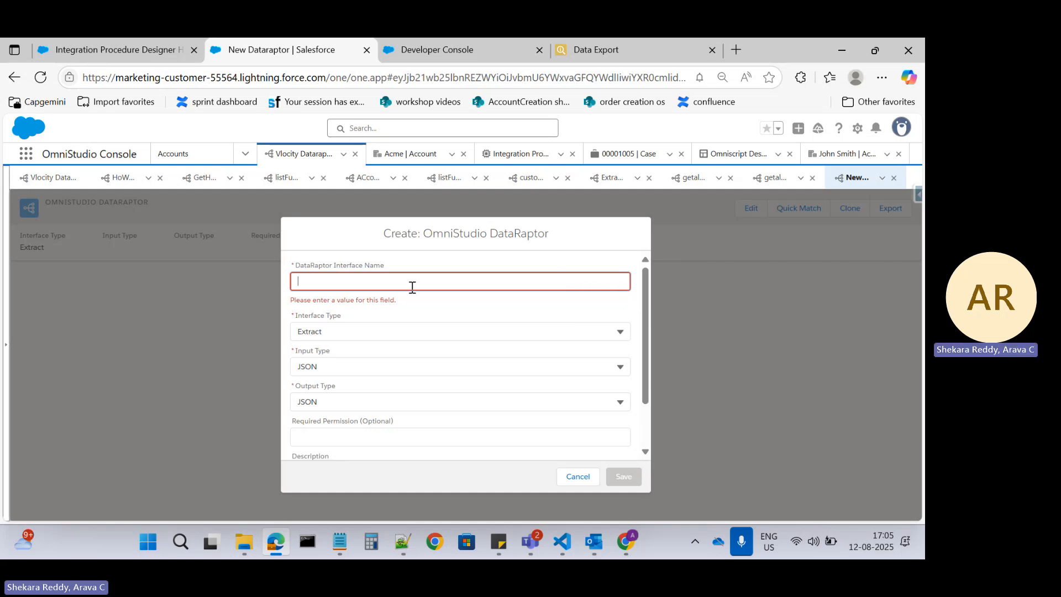
text(In)
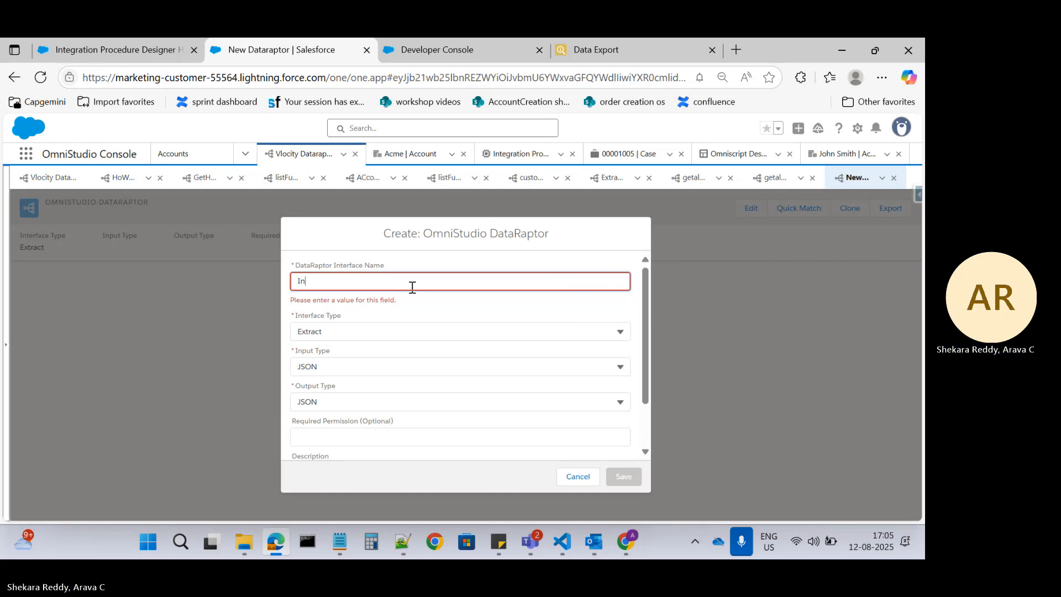
text(Operator)
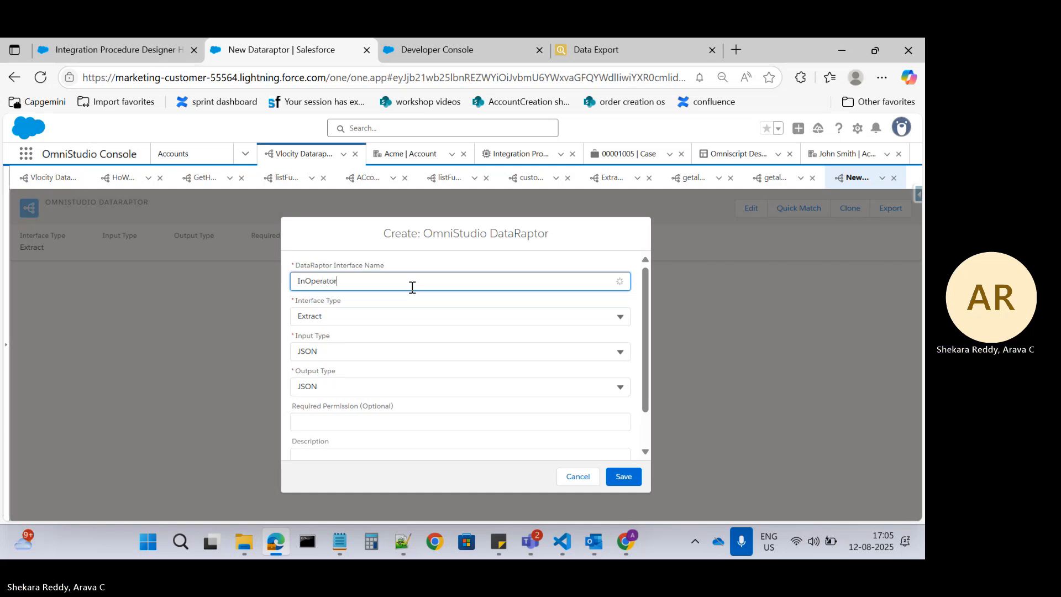
click(351, 316)
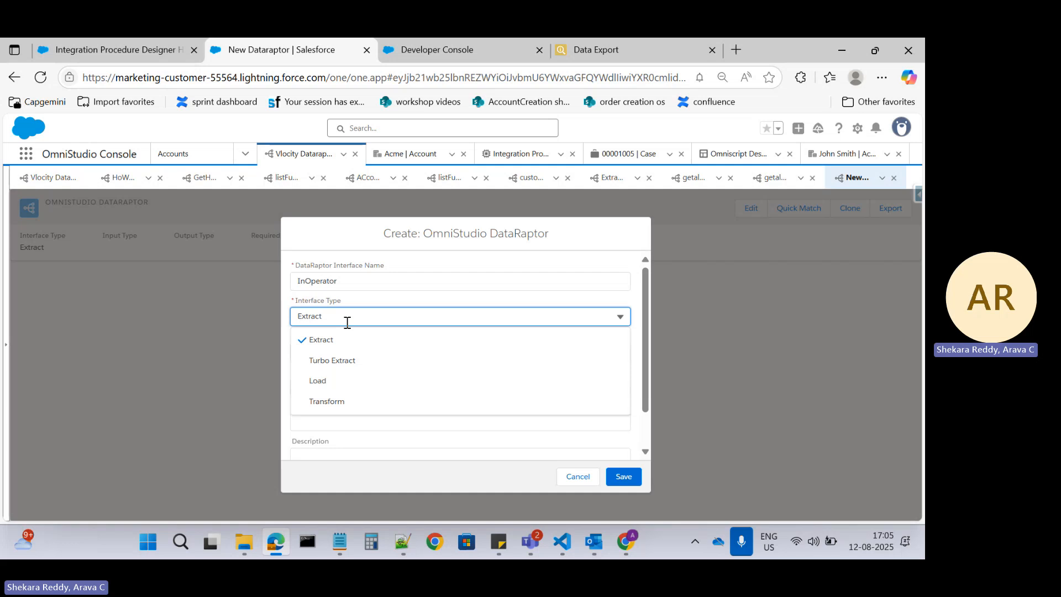
click(339, 360)
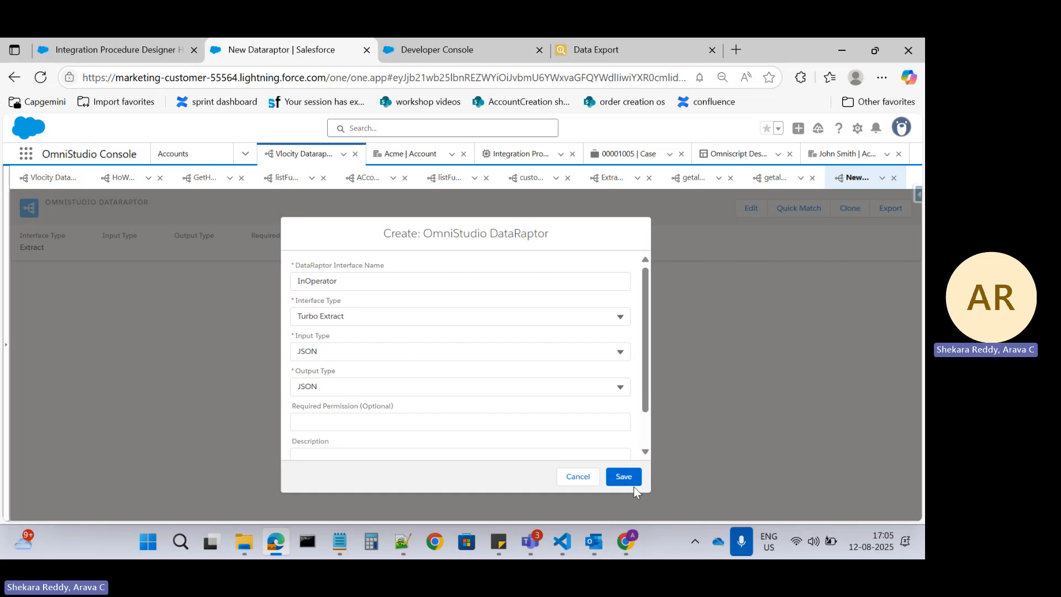
click(623, 476)
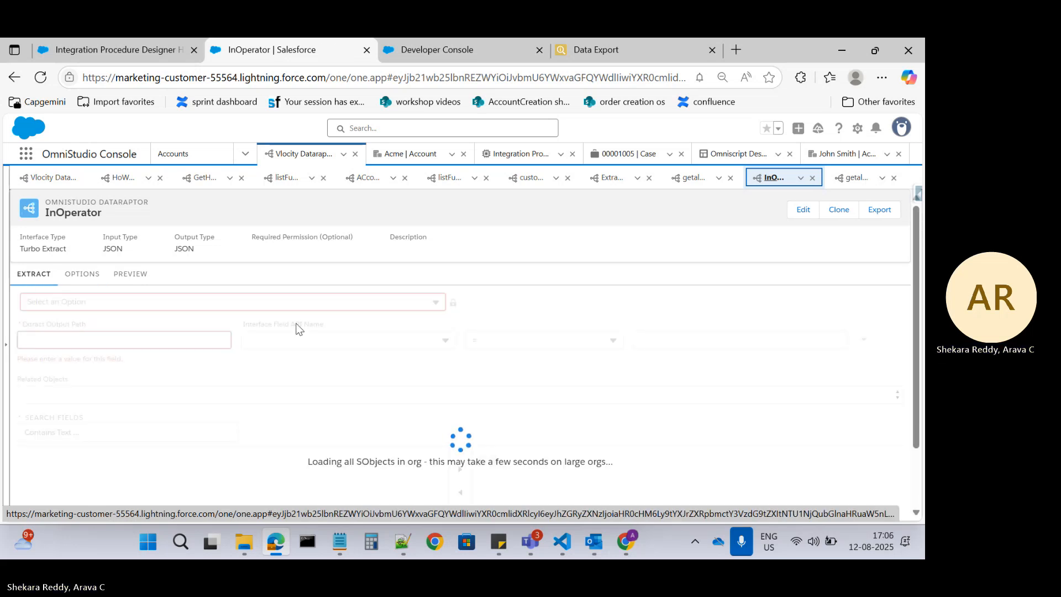
Step: Set the InOperator extract's object to Account and its extract output path to Accounts
click(163, 303)
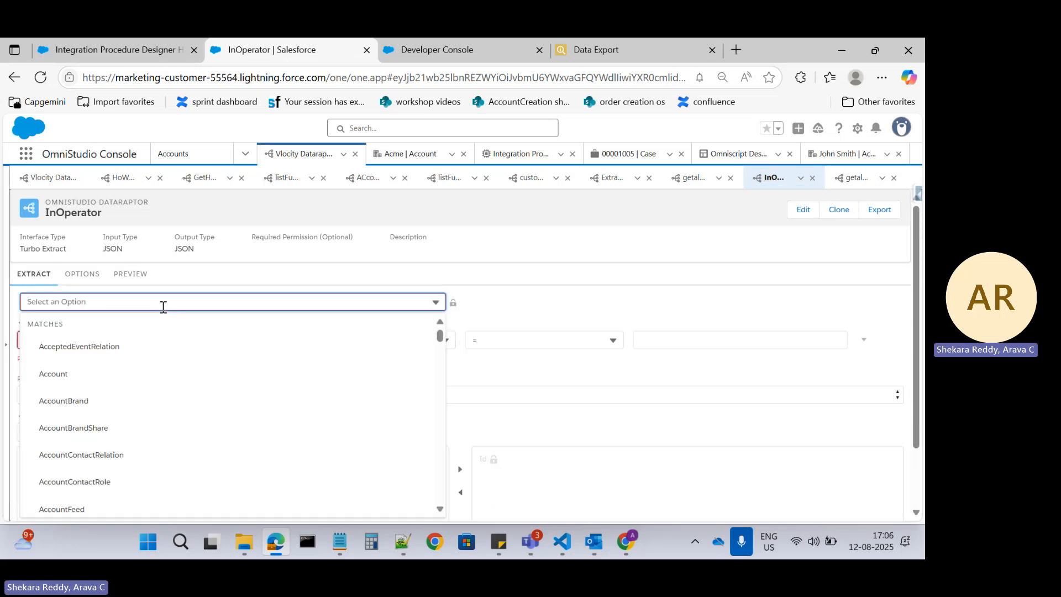
click(73, 373)
click(64, 339)
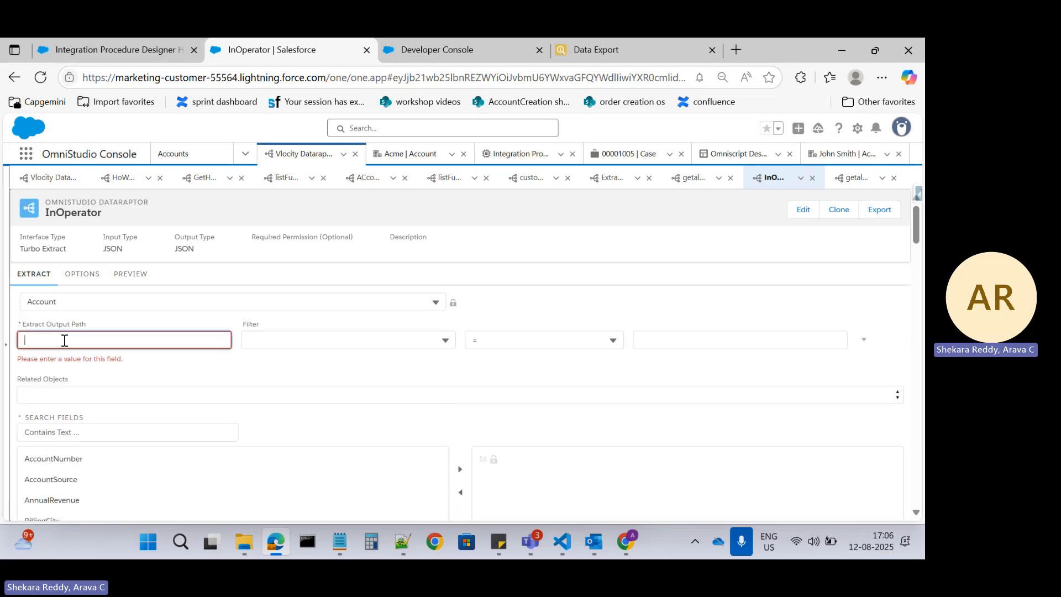
text(Account)
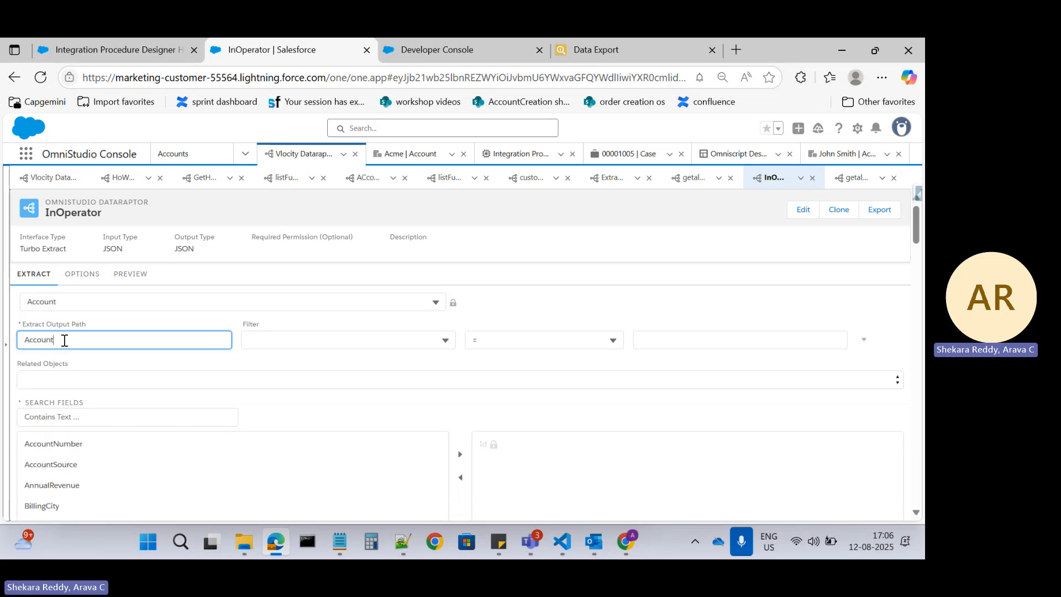
text(s)
Step: Set the Account extract's filter field to Id and its operator to IN, leaving the filter value empty
click(286, 338)
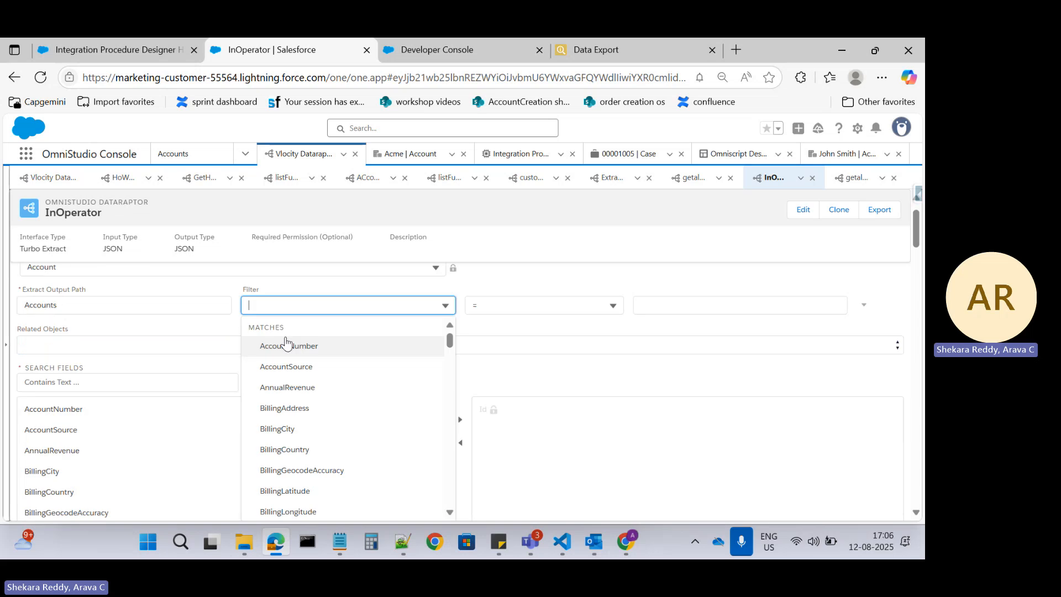
text(Id)
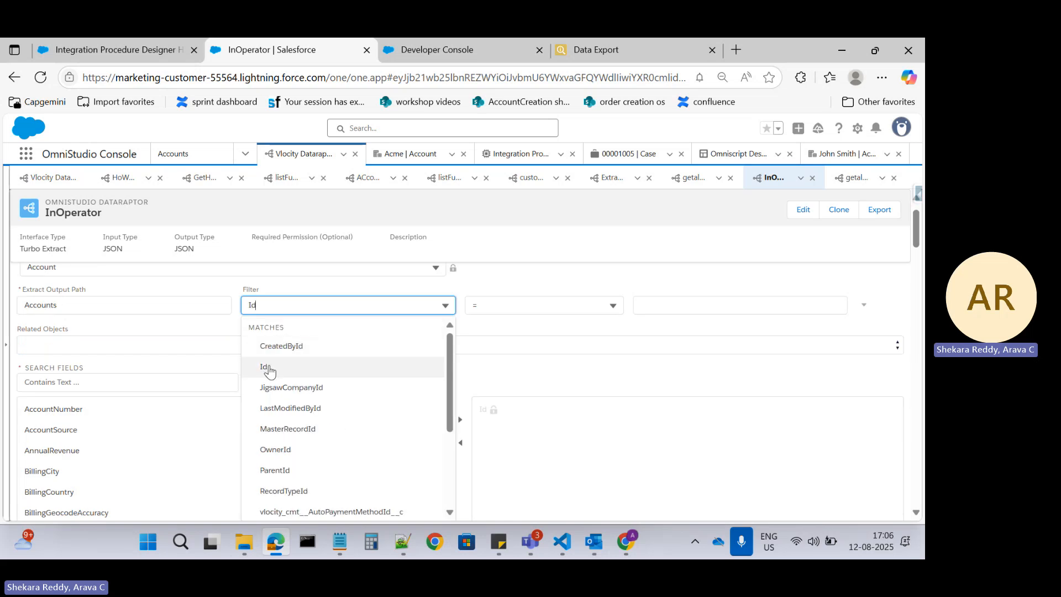
click(269, 368)
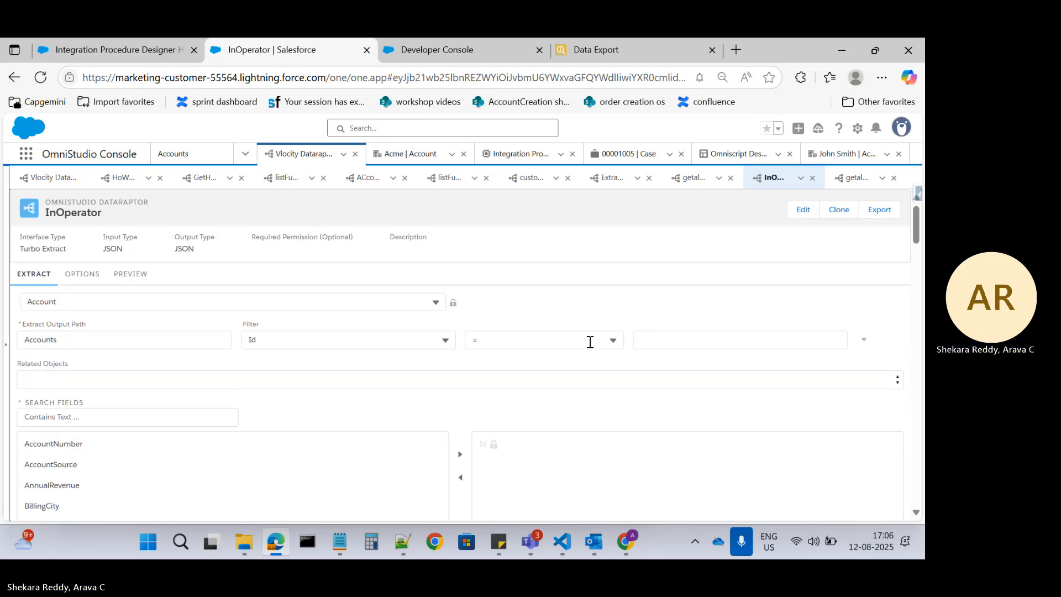
click(590, 342)
scroll(559, 407, down, 5)
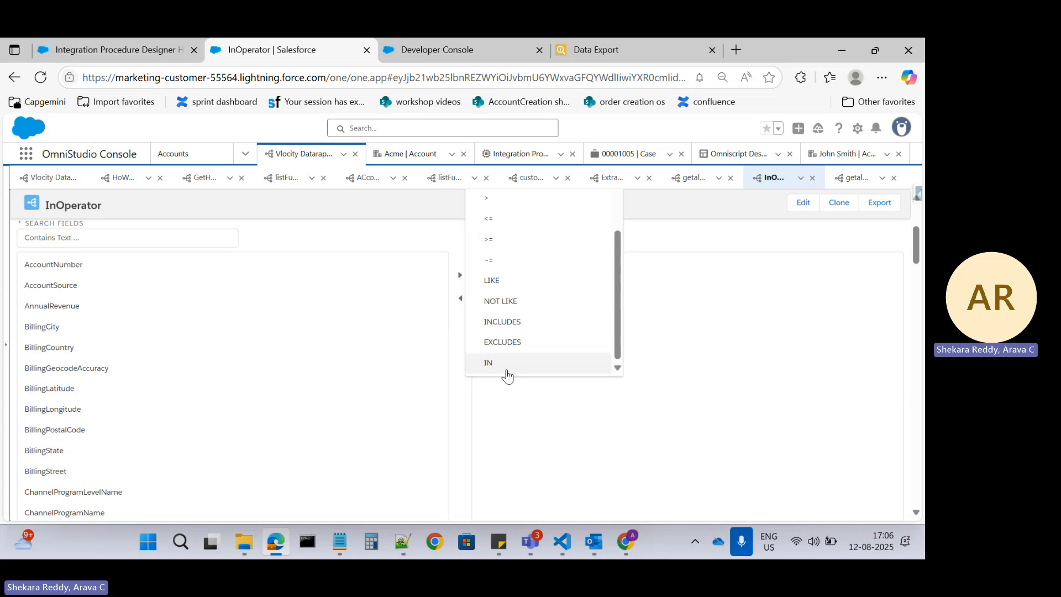
click(503, 365)
scroll(715, 423, up, 2)
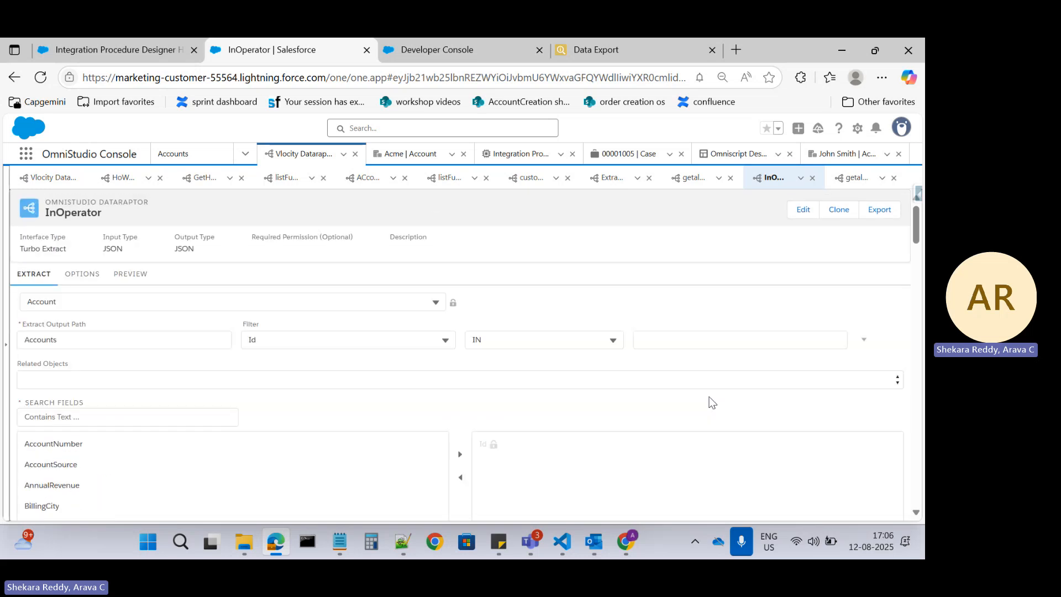
click(673, 340)
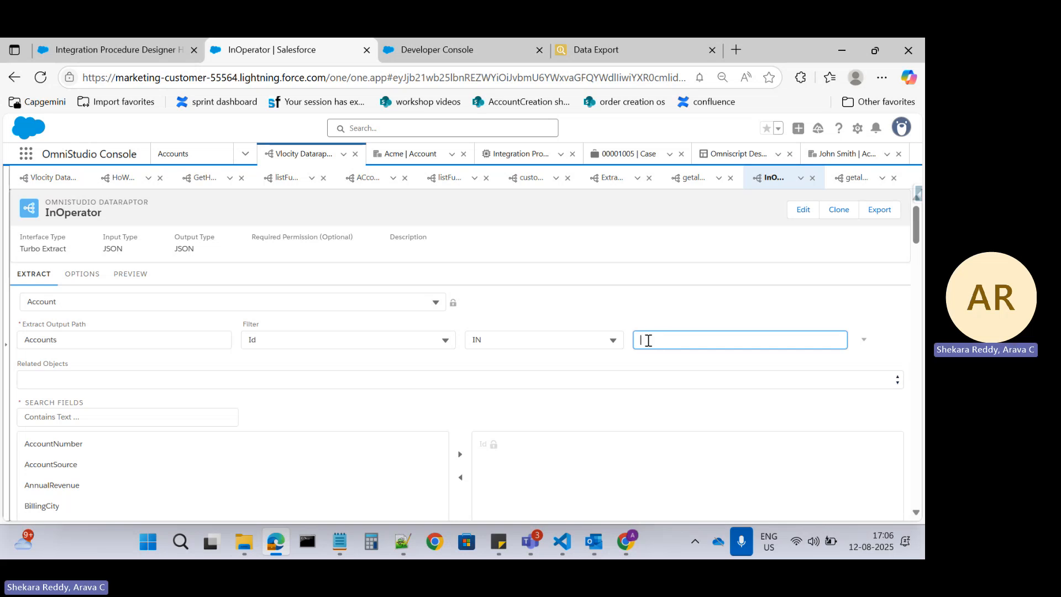
Step: Enter a JSON input parameter named "records" with an empty string value in the InOperator preview
click(131, 273)
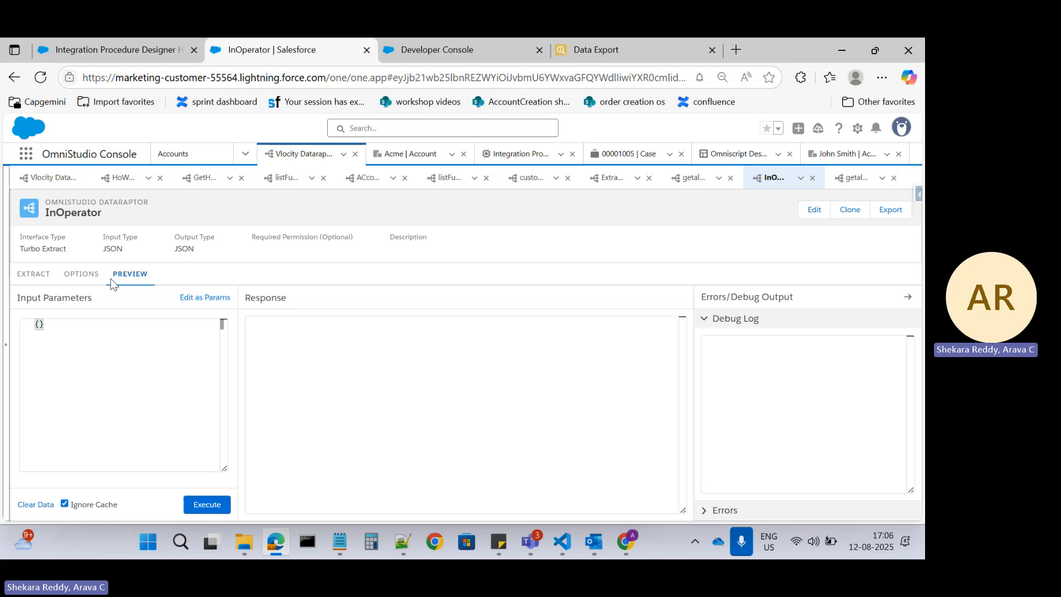
click(45, 325)
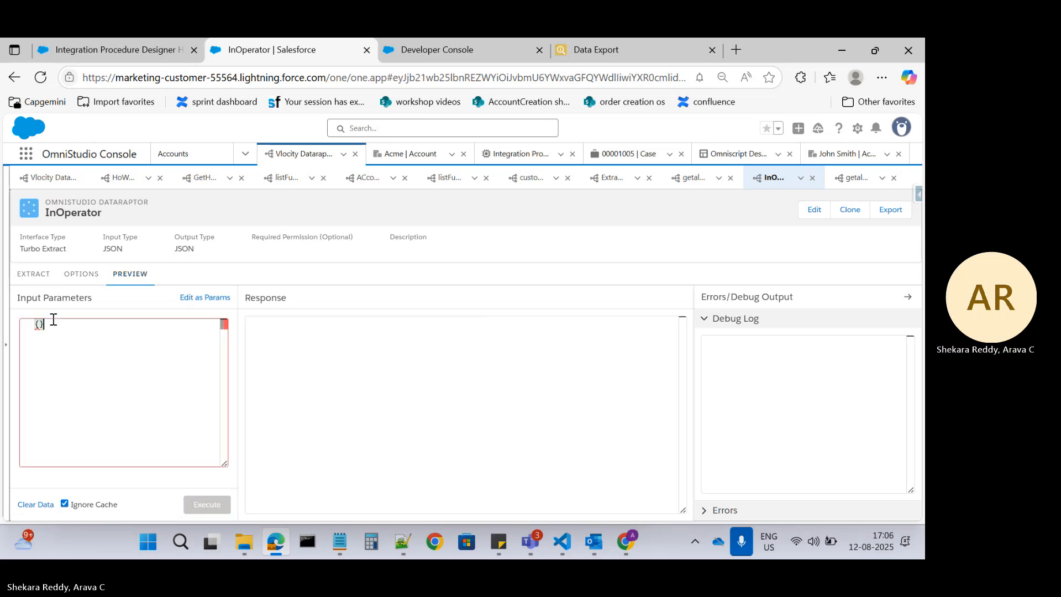
key(Return)
text(")
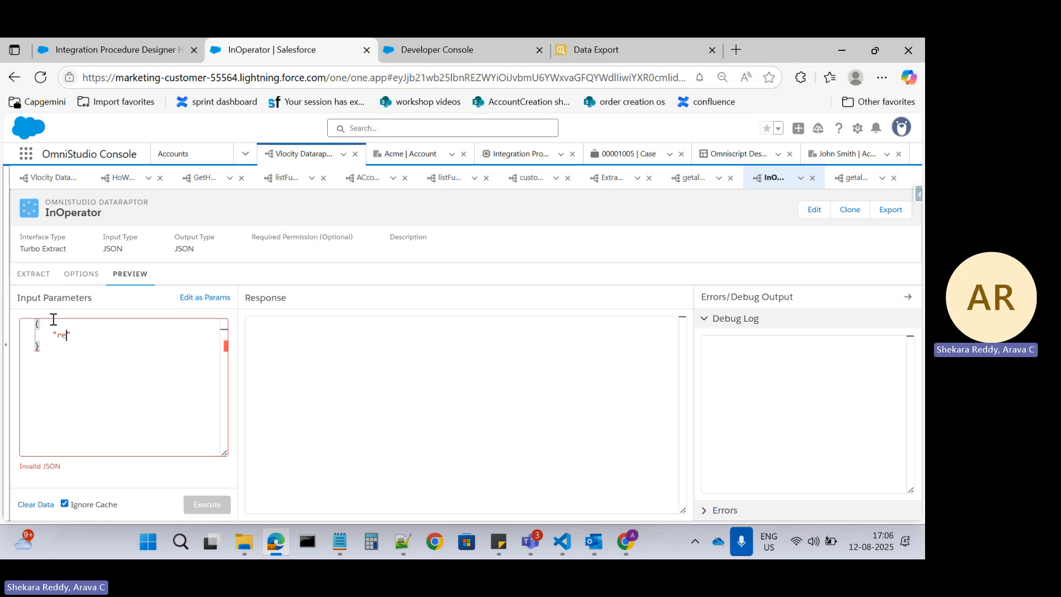
text("records)
text(:)
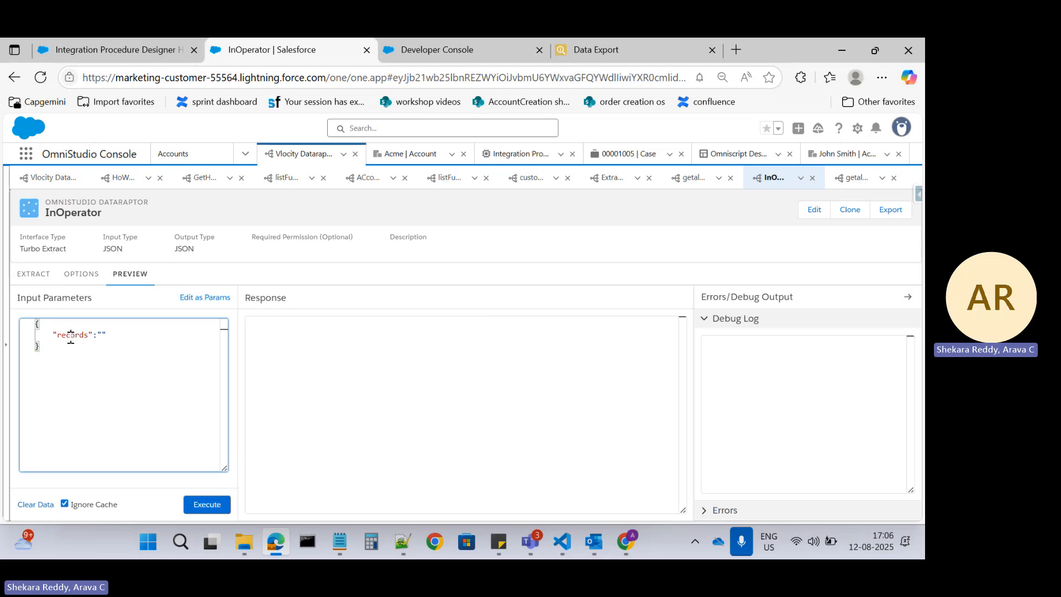
Step: Copy the parameter name records into the filter value of the Account extract's Id IN condition
double_click(73, 334)
key(ctrl+c)
click(33, 274)
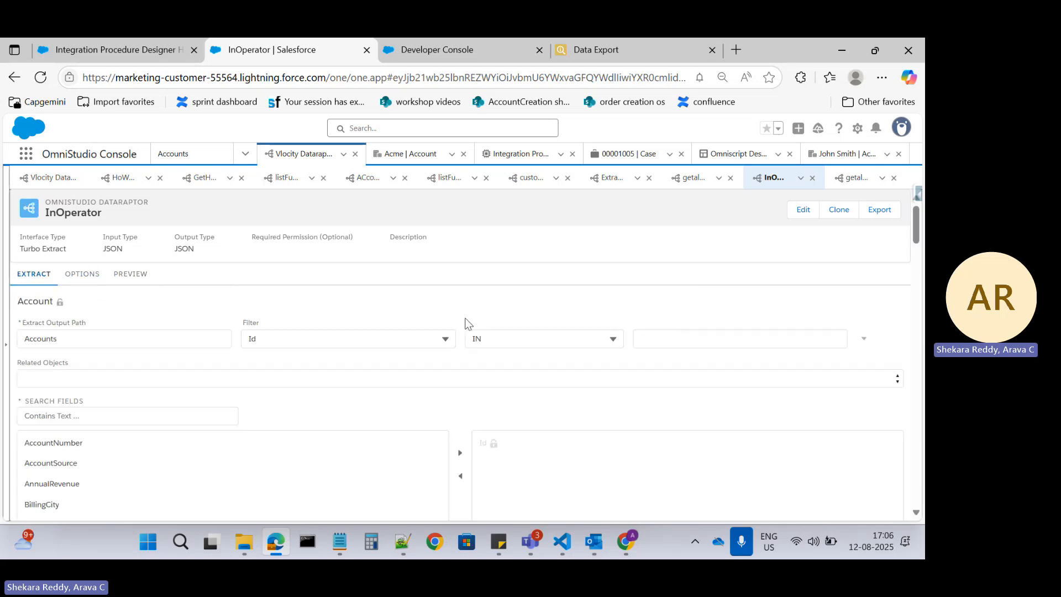
click(704, 343)
key(ctrl+v)
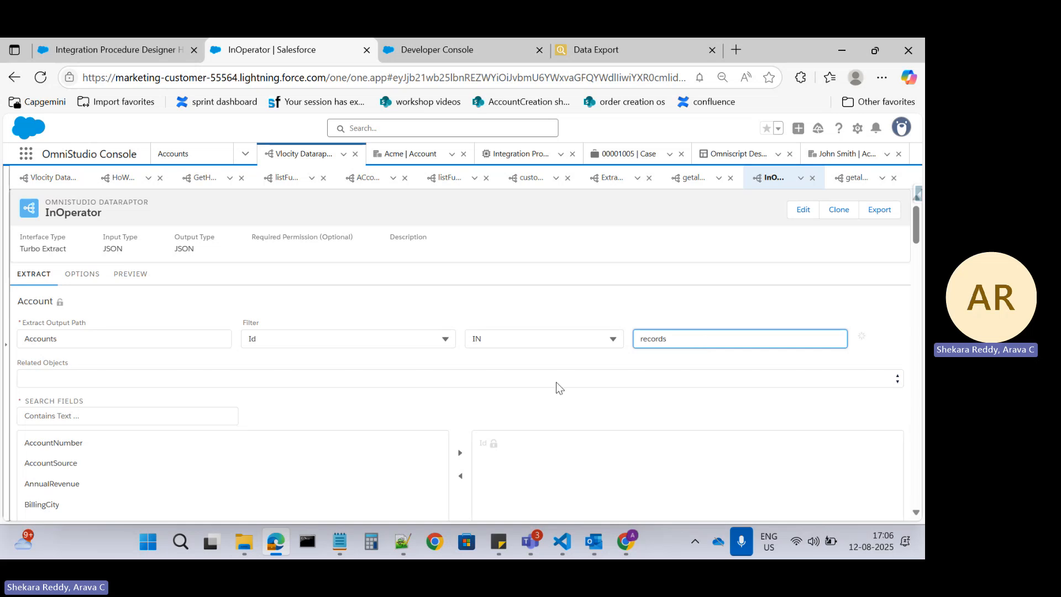
Step: Find the Name field of Account and add it to the extract's selected fields
click(160, 415)
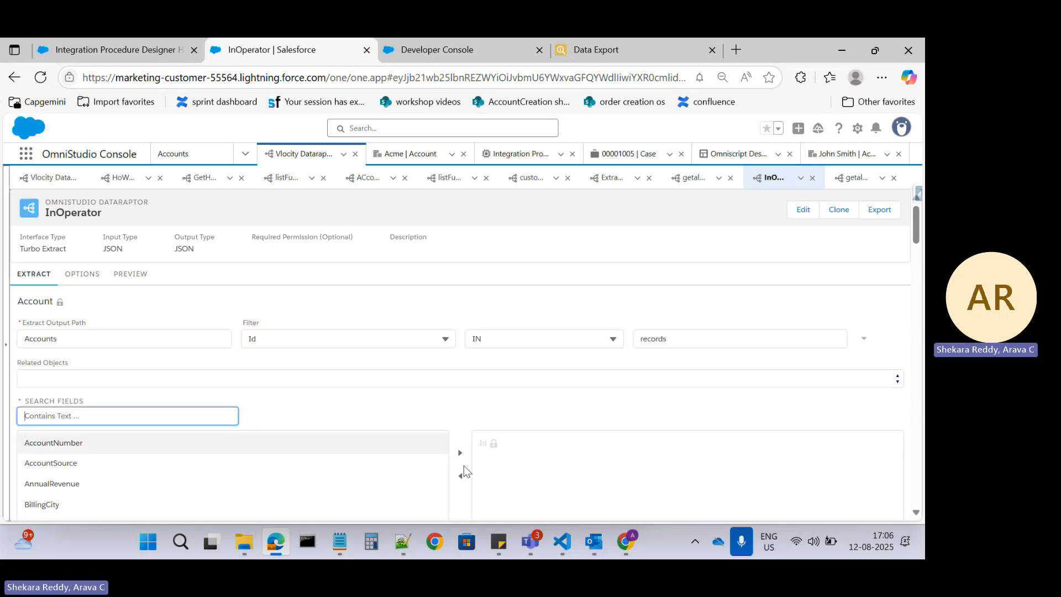
text(Nam)
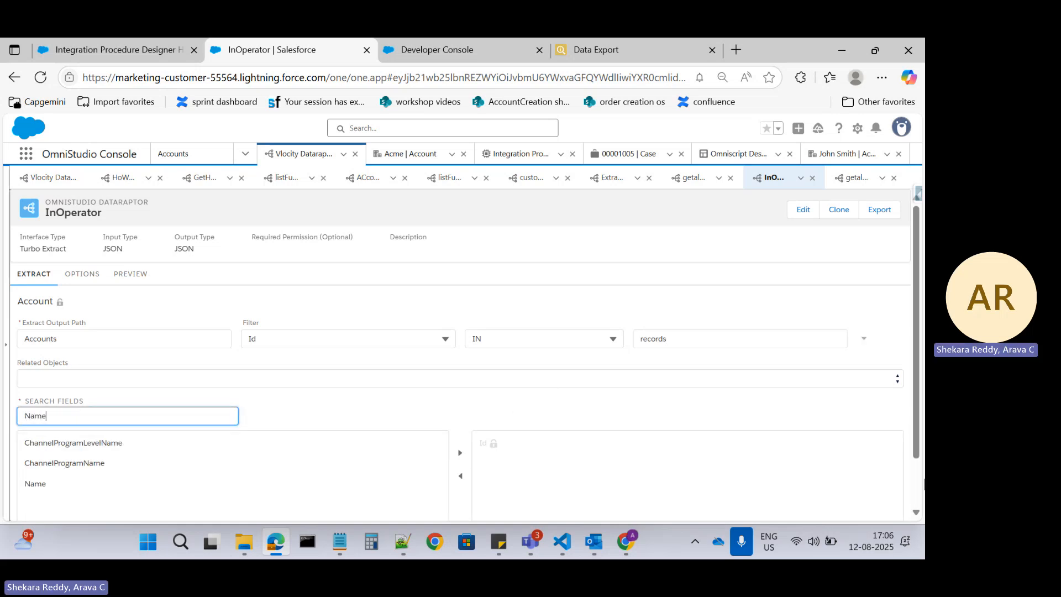
text(e)
click(199, 484)
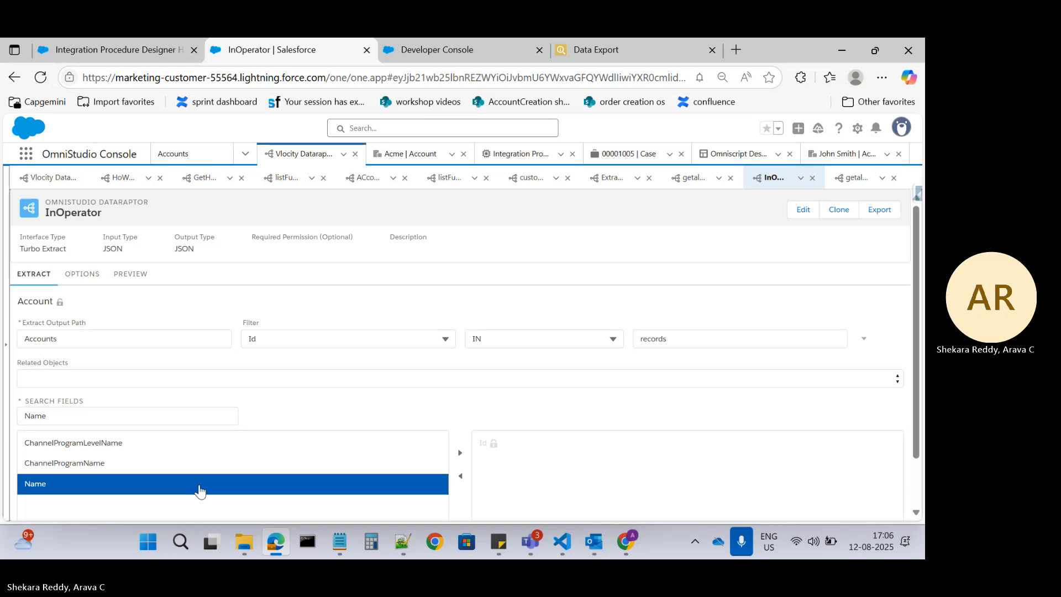
scroll(463, 458, down, 1)
click(458, 400)
scroll(497, 436, up, 2)
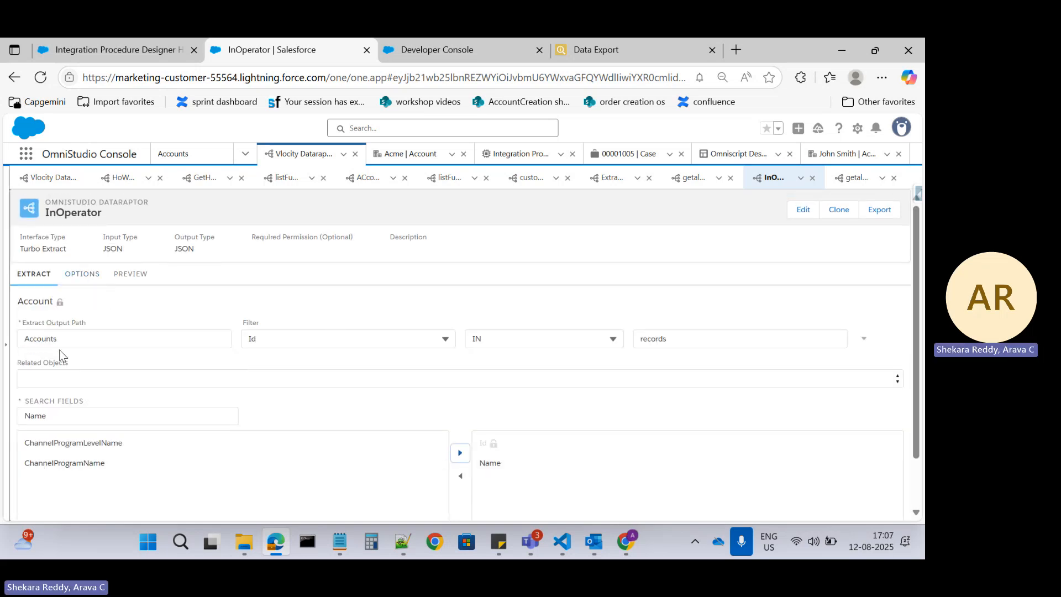
Step: Copy the first record Id from the Developer Console's Apex code into the preview's records parameter and execute the preview
click(126, 279)
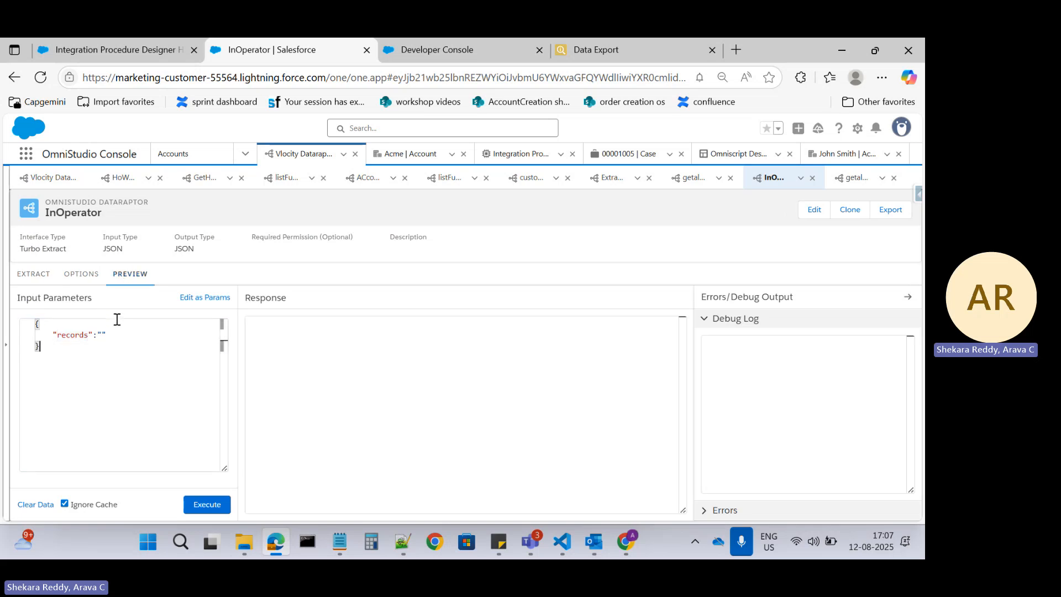
click(498, 48)
double_click(231, 198)
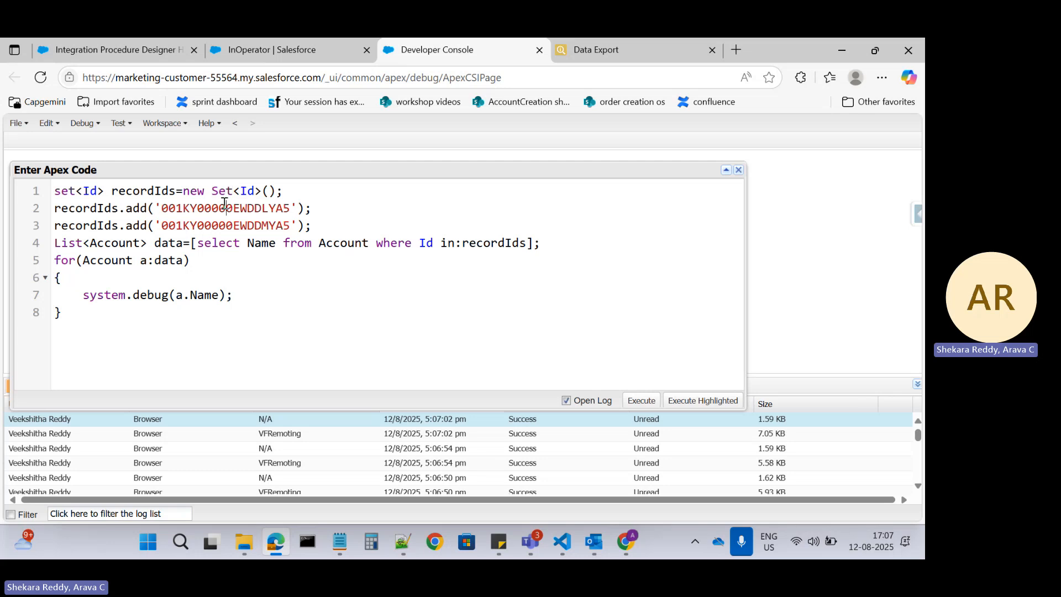
double_click(229, 208)
key(ctrl+c)
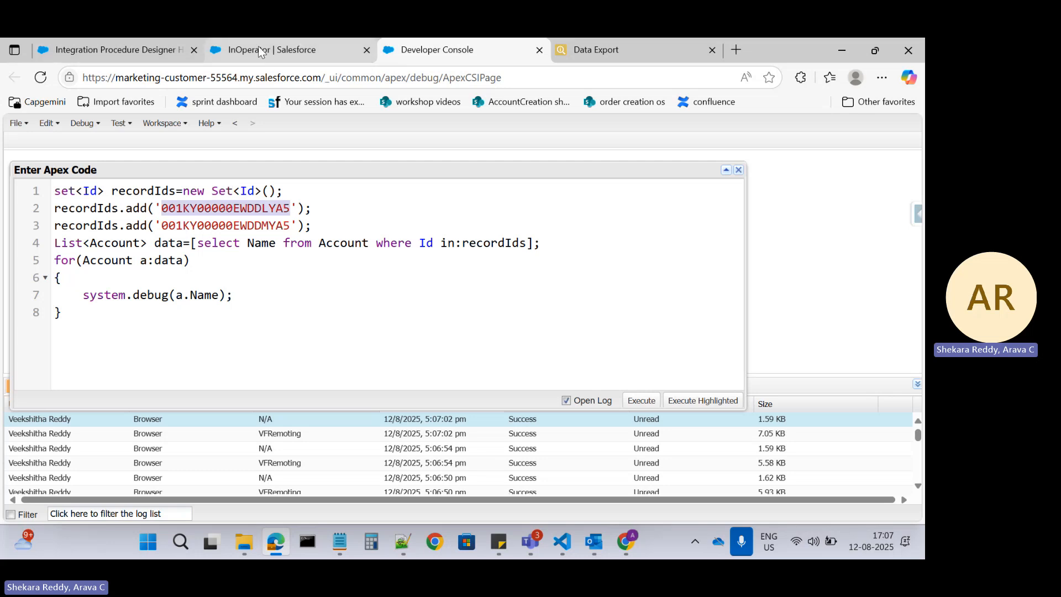
click(221, 48)
click(103, 334)
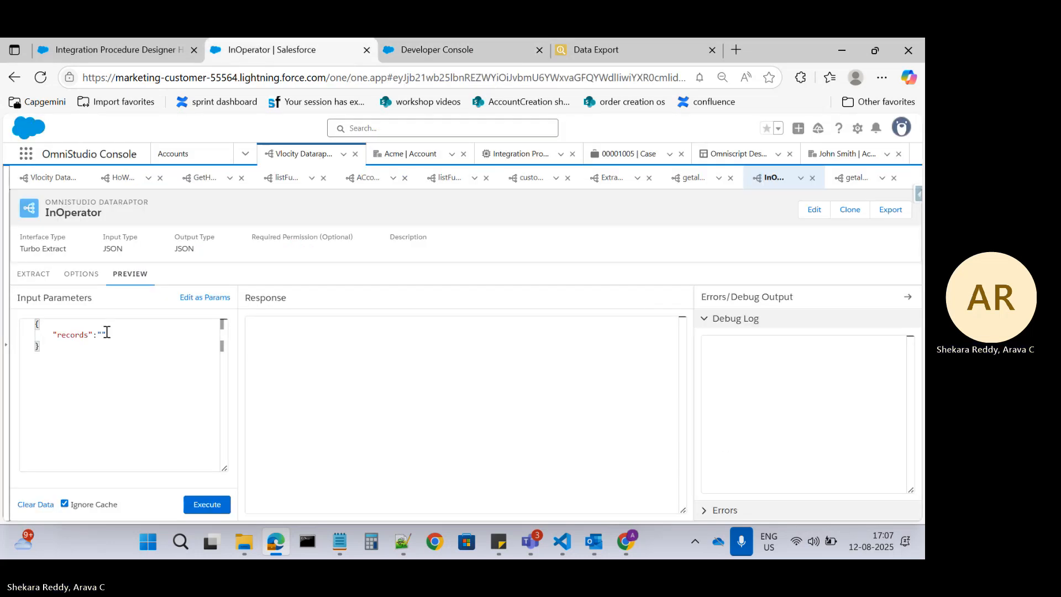
key(ctrl+v)
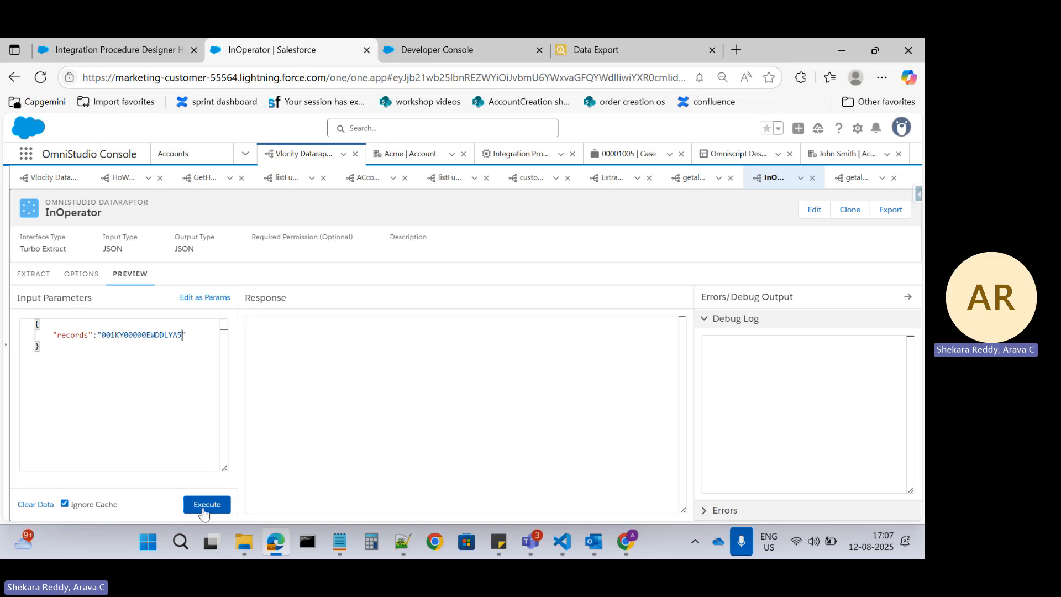
click(203, 503)
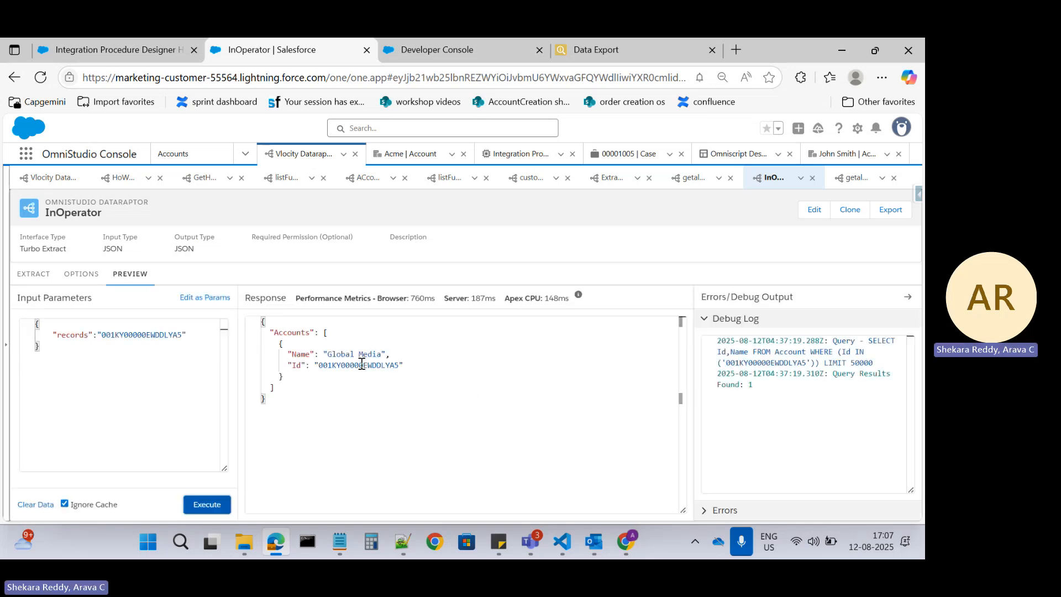
drag(343, 355, 337, 356)
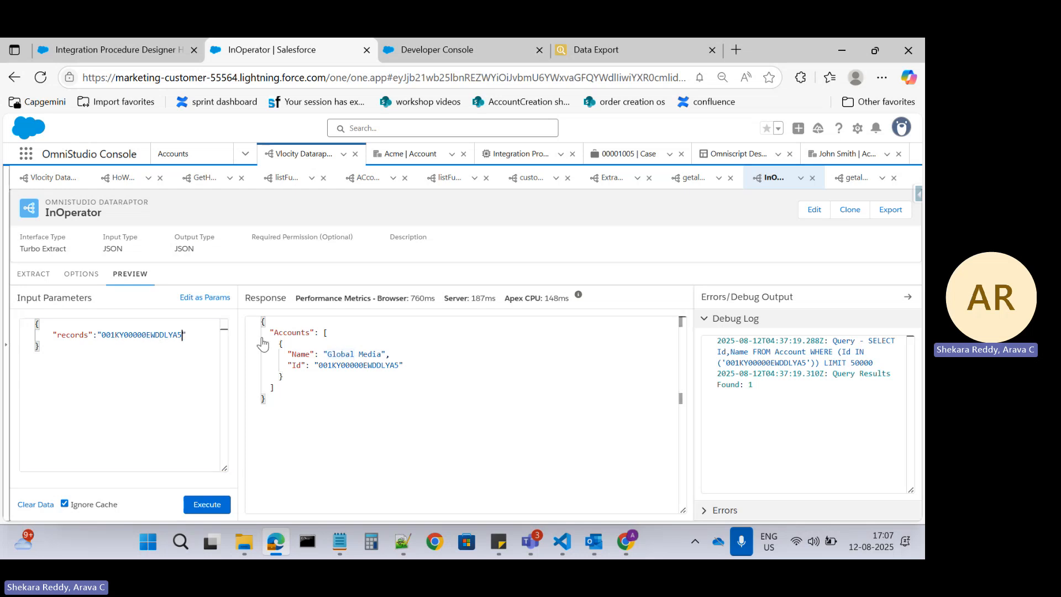
Step: Append a comma and the second record Id from the Developer Console's Apex code inside the records string
click(288, 331)
text(,)
click(479, 49)
double_click(232, 225)
key(ctrl+c)
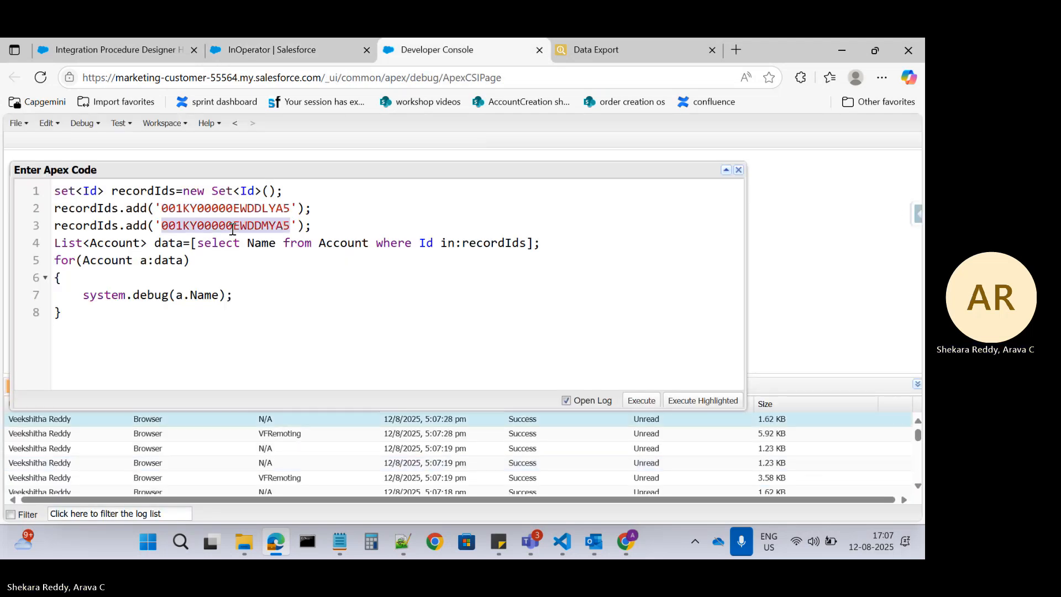
click(284, 51)
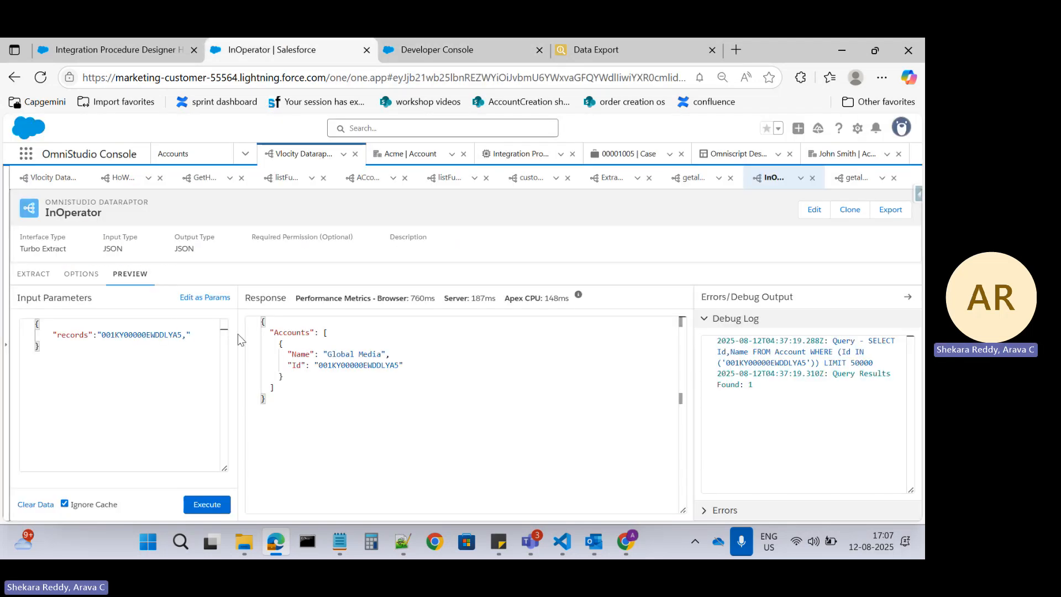
key(ctrl+v)
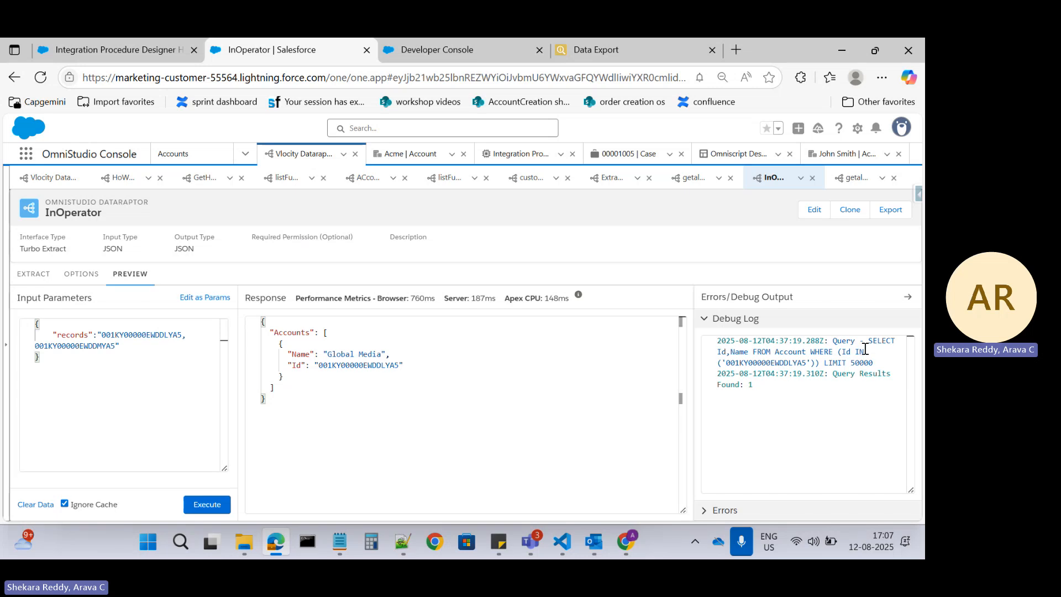
Step: Execute the preview with the comma-separated Id string and compare the IN condition in the debug log before and after the run
click(792, 353)
click(829, 355)
drag(753, 362, 802, 362)
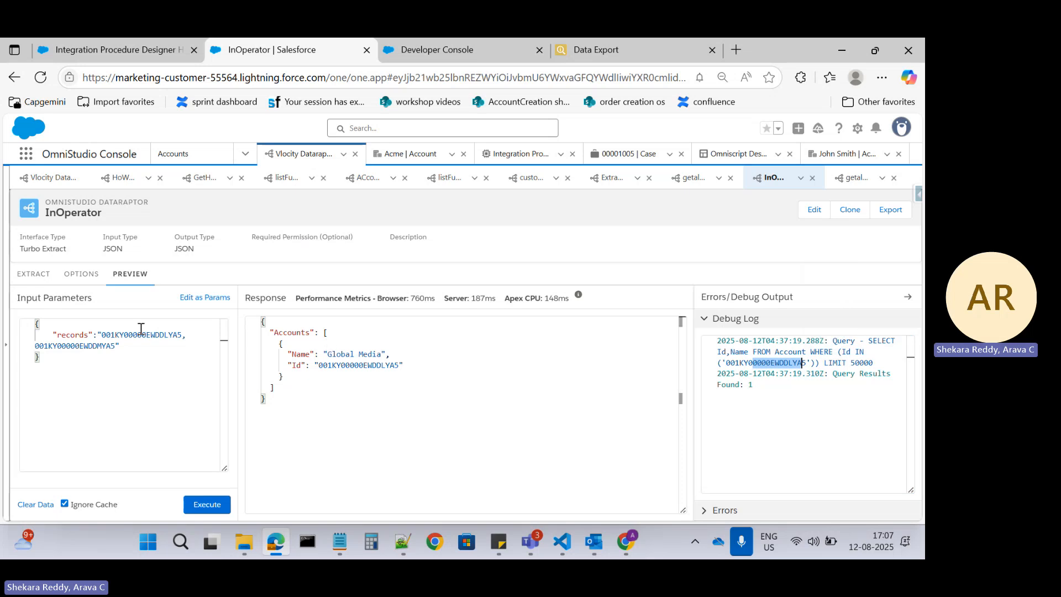
click(204, 504)
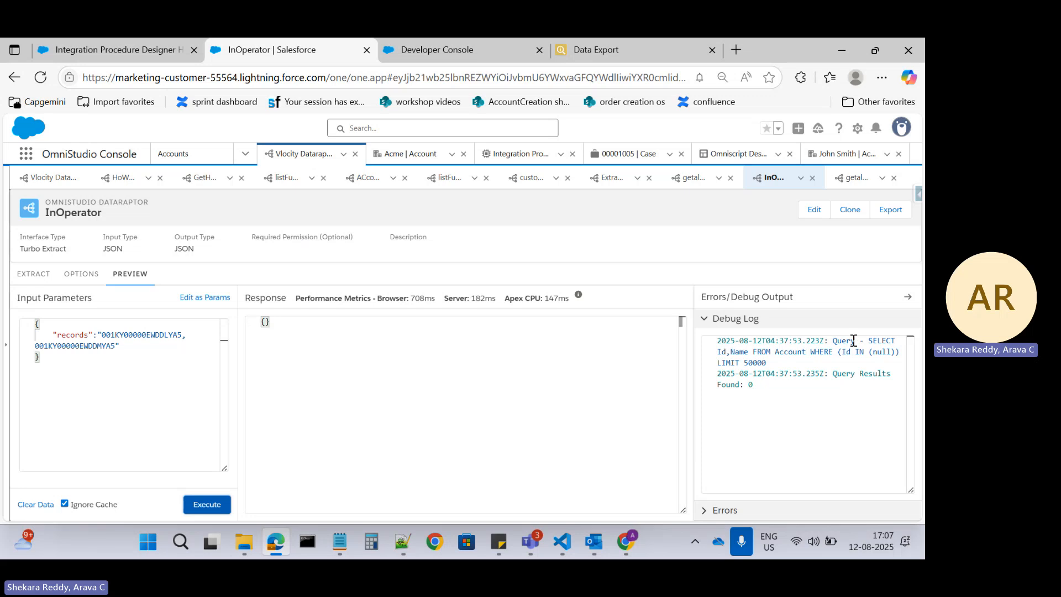
click(735, 356)
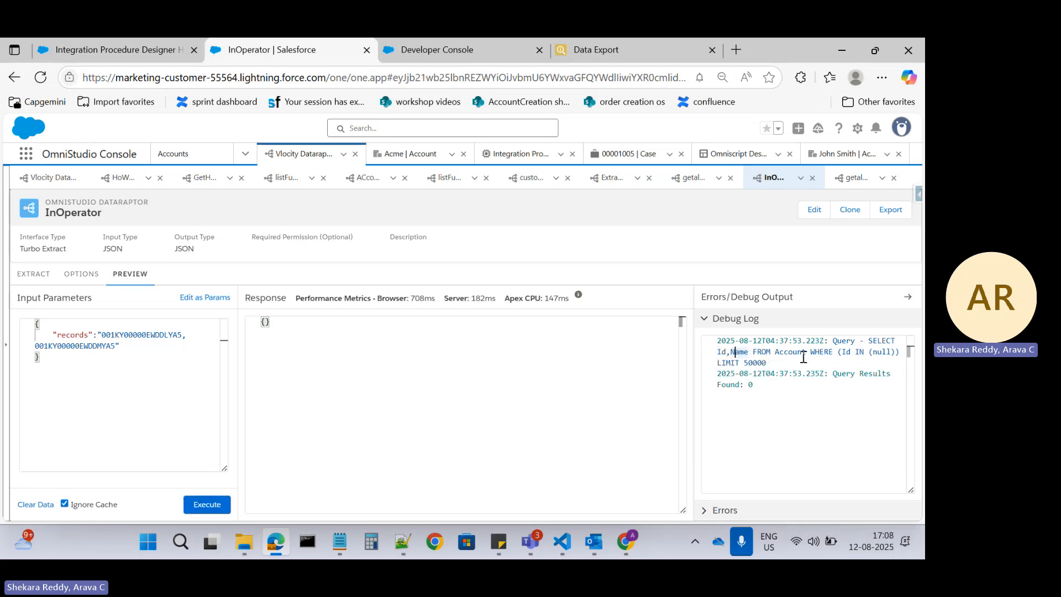
click(877, 352)
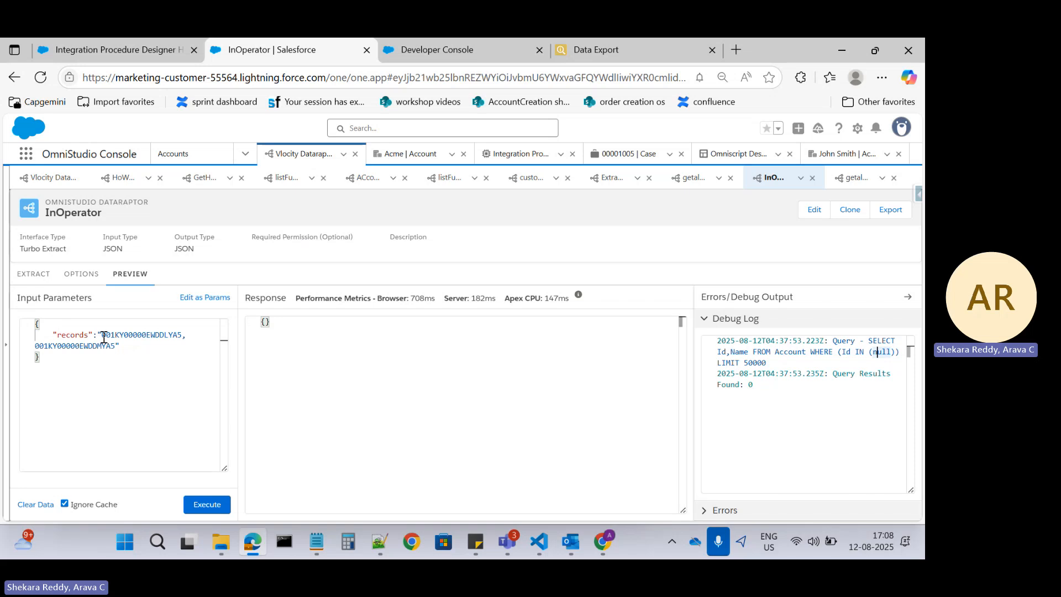
Step: Rewrite the records parameter as a JSON array holding the two record Ids as separately quoted strings
drag(97, 336, 120, 344)
key(ctrl+c)
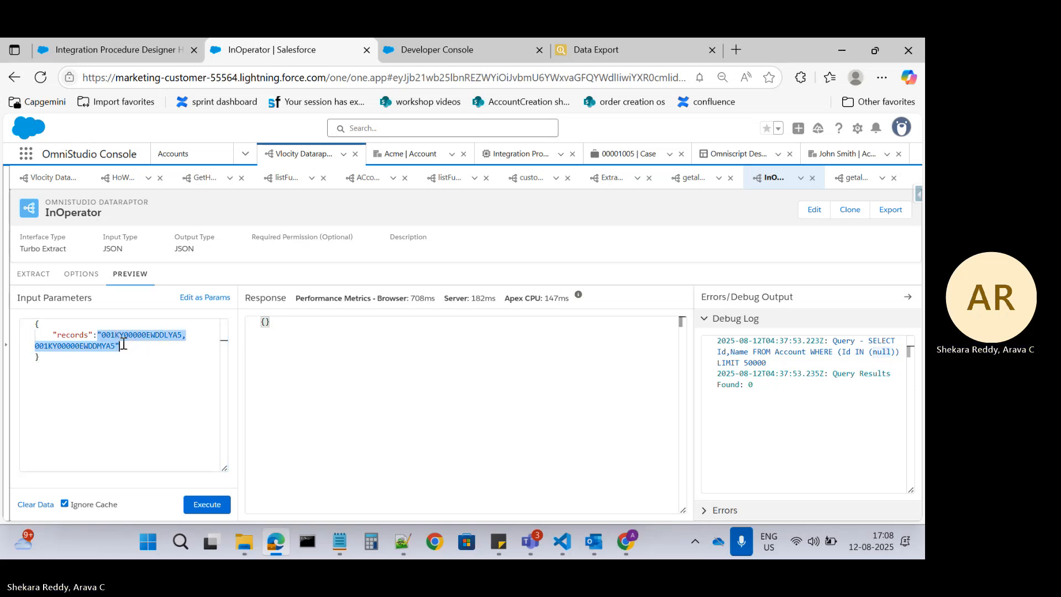
key(BackSpace)
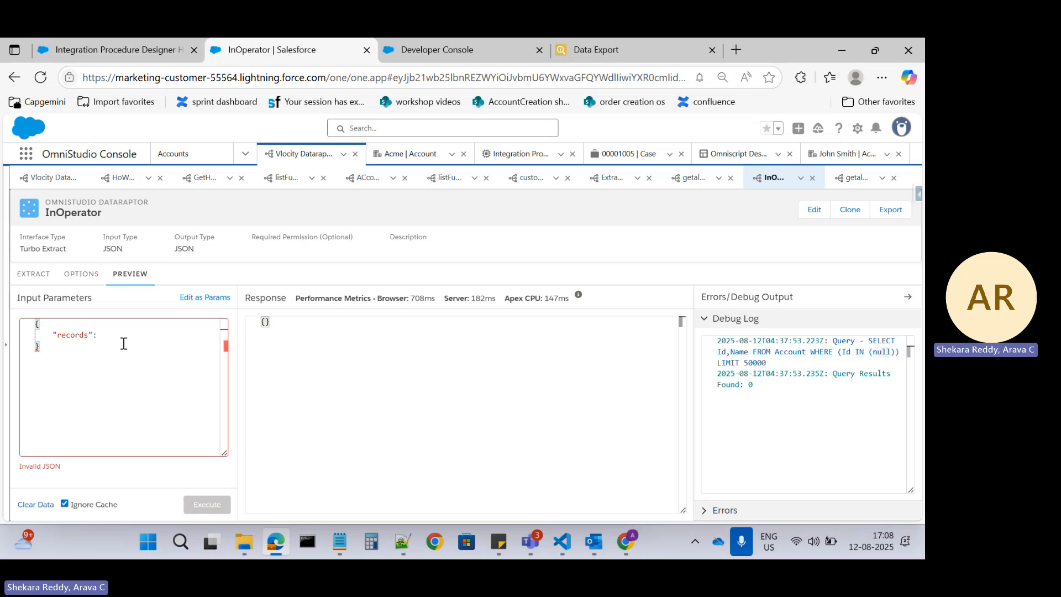
text([)
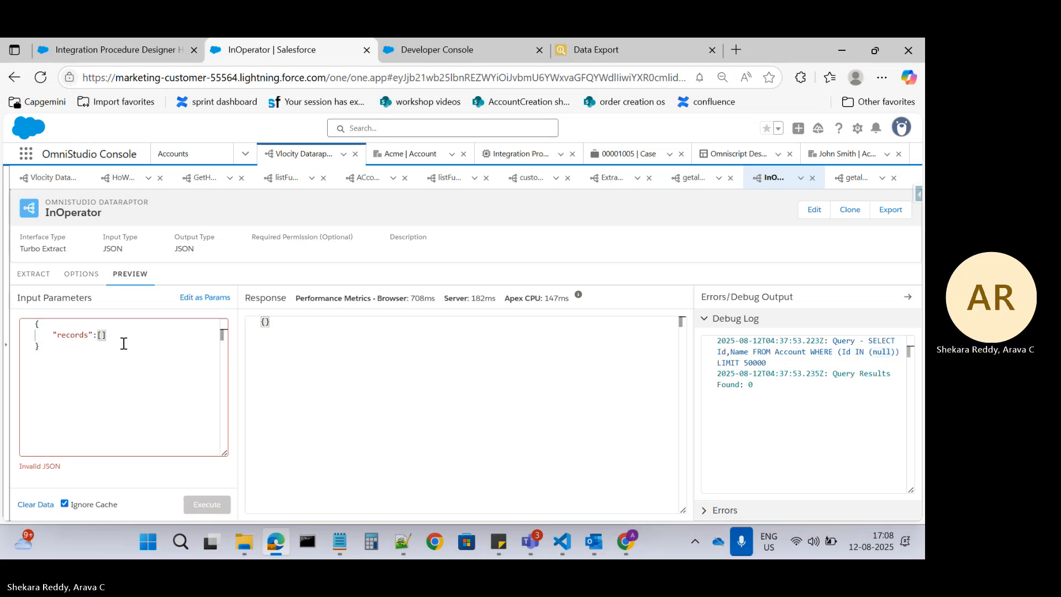
key(ctrl+v)
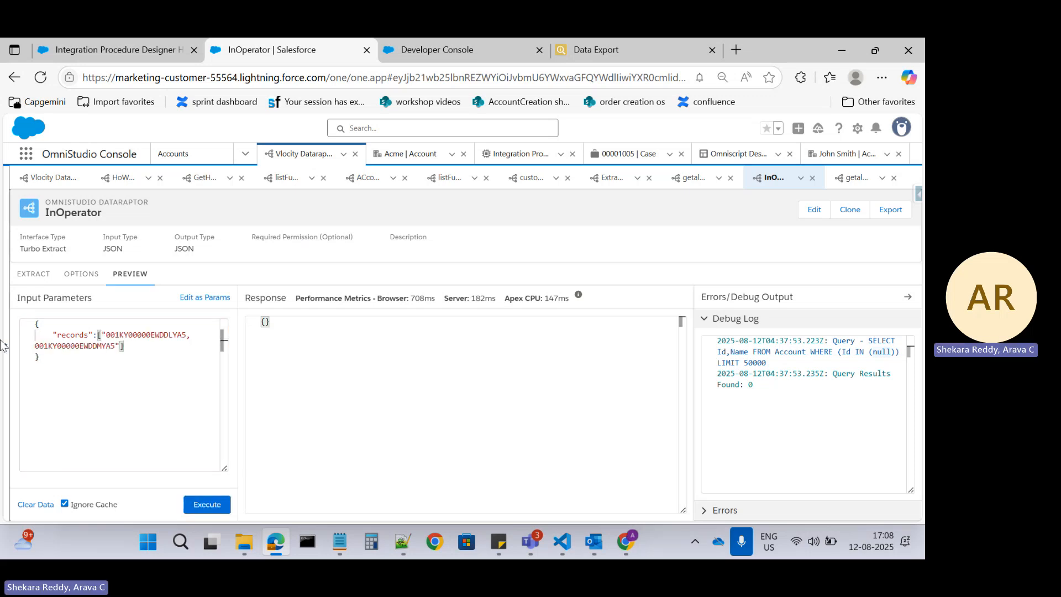
click(184, 334)
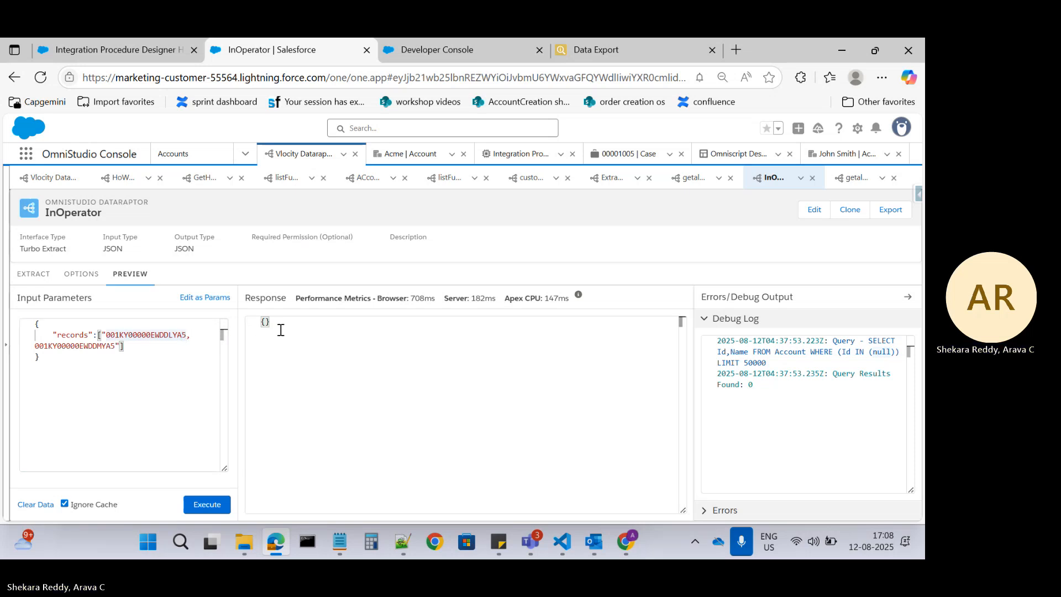
text(")
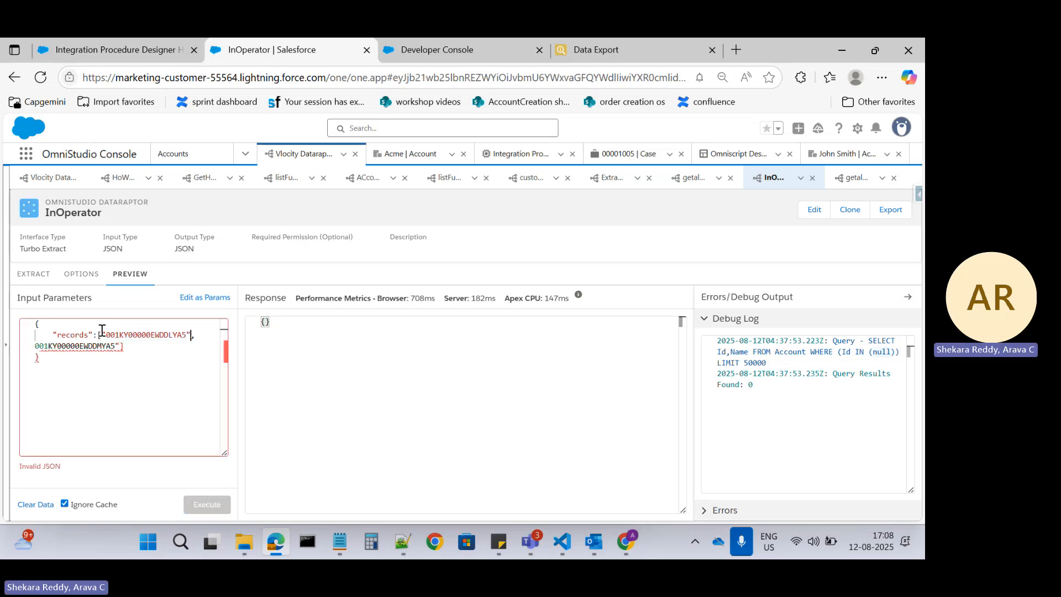
click(36, 346)
text(")
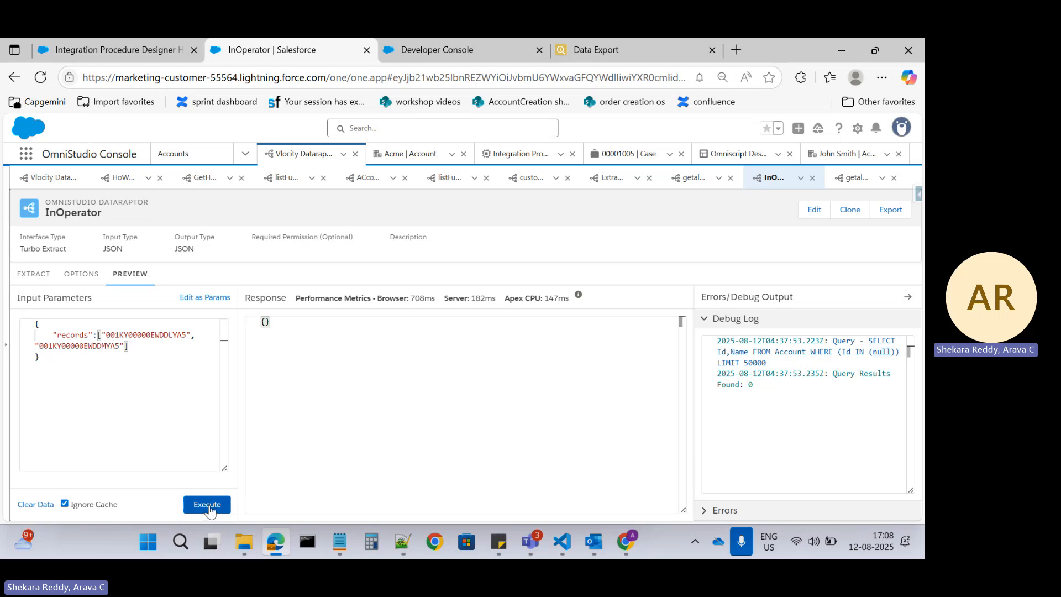
Step: Execute the preview with the Id array and examine the debug log's IN query, its result count and the returned accounts
click(207, 505)
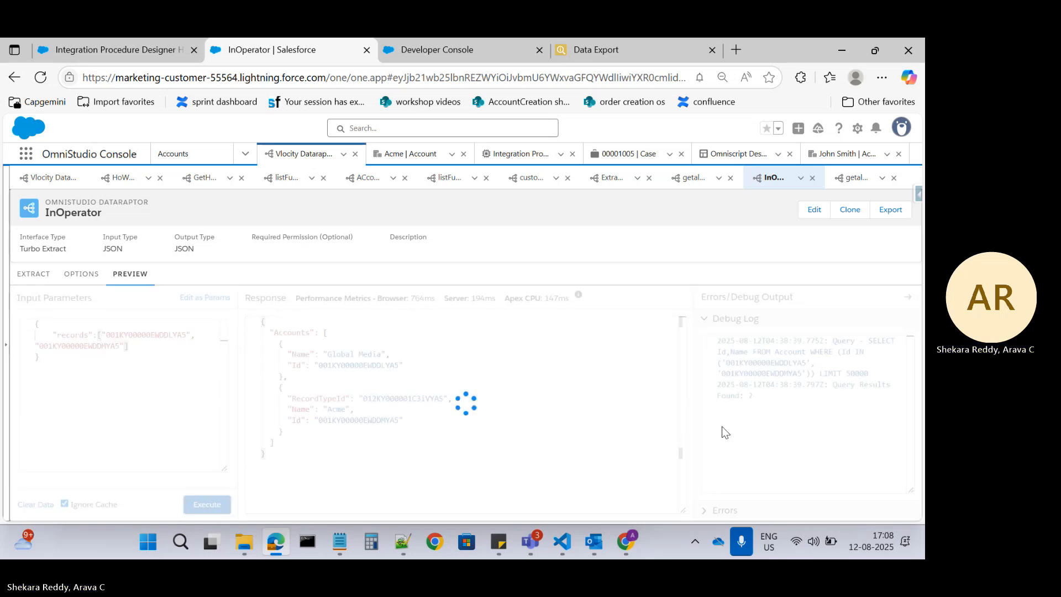
double_click(858, 352)
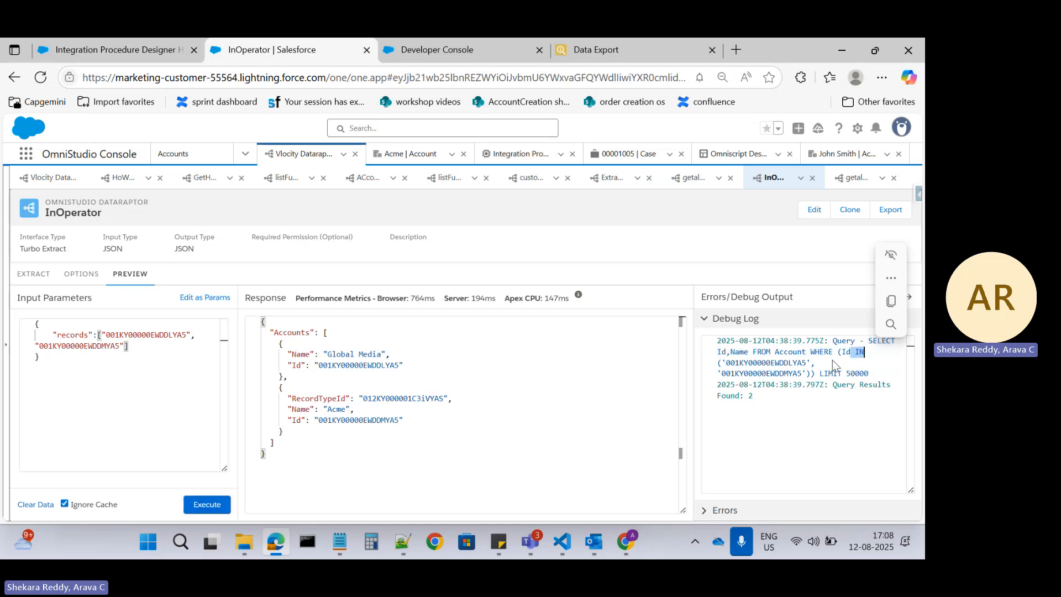
click(757, 363)
double_click(757, 363)
double_click(761, 394)
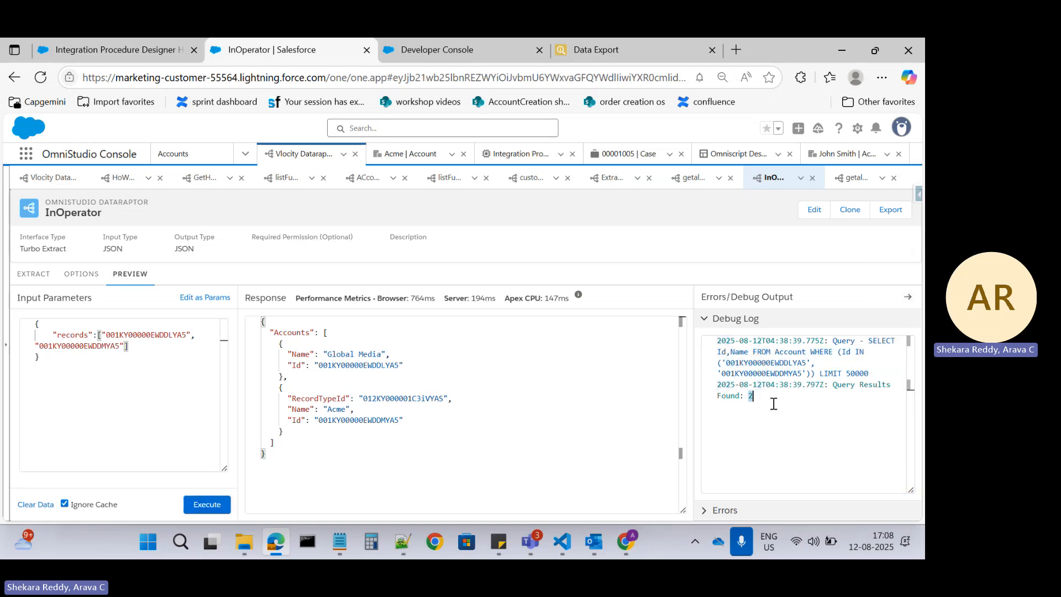
click(336, 429)
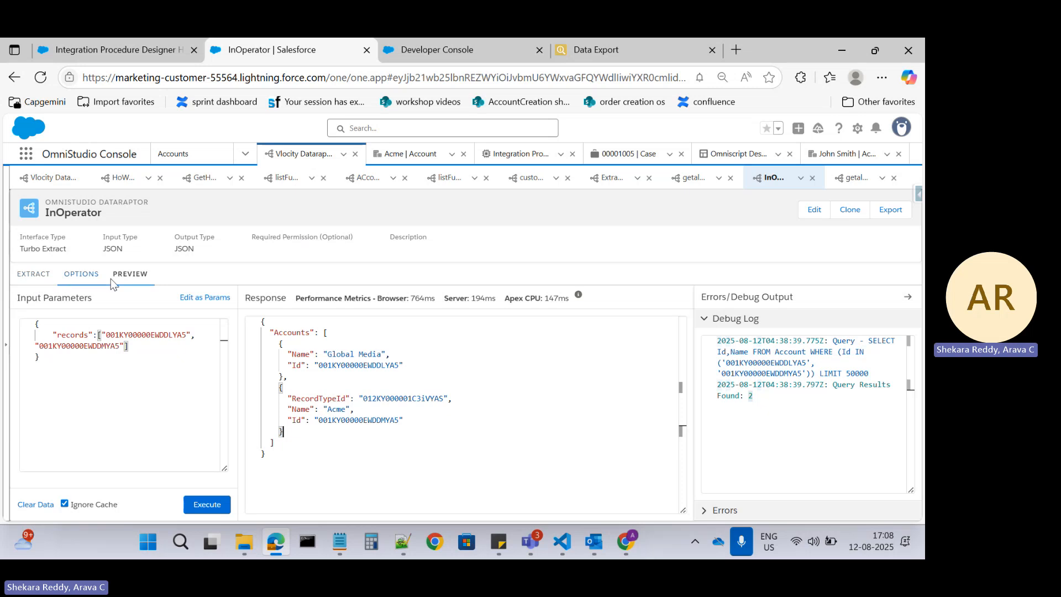
Step: Create a new Integration Procedure from the OmniStudio Integration Procedures list
click(54, 277)
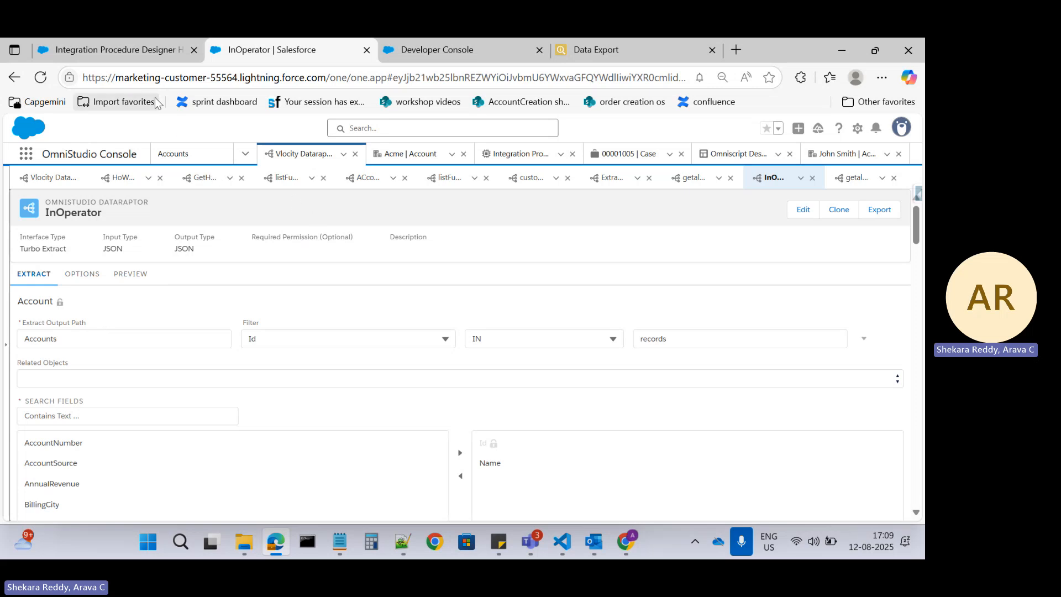
click(123, 51)
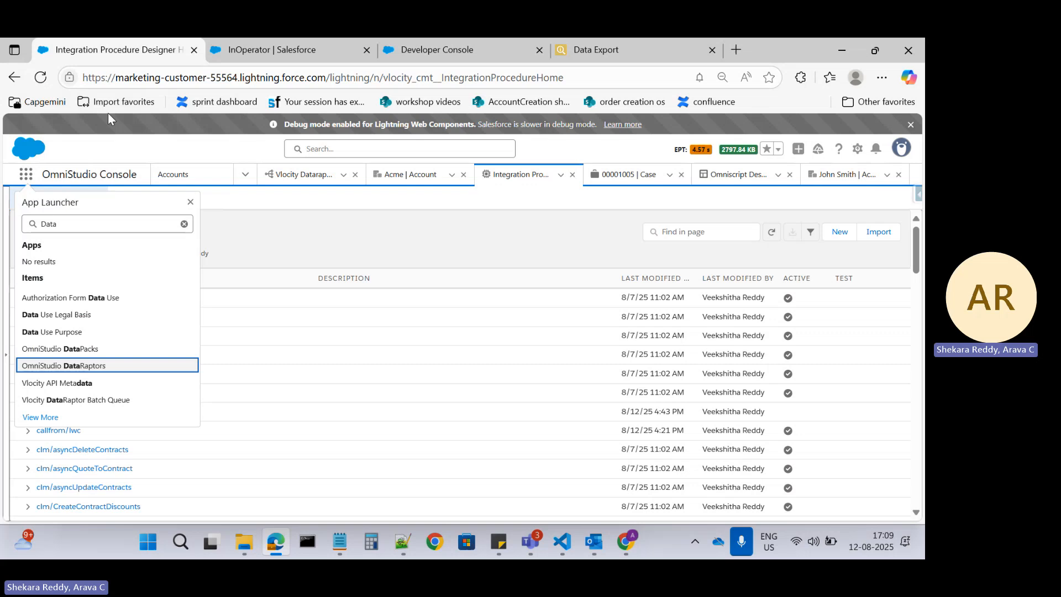
click(35, 174)
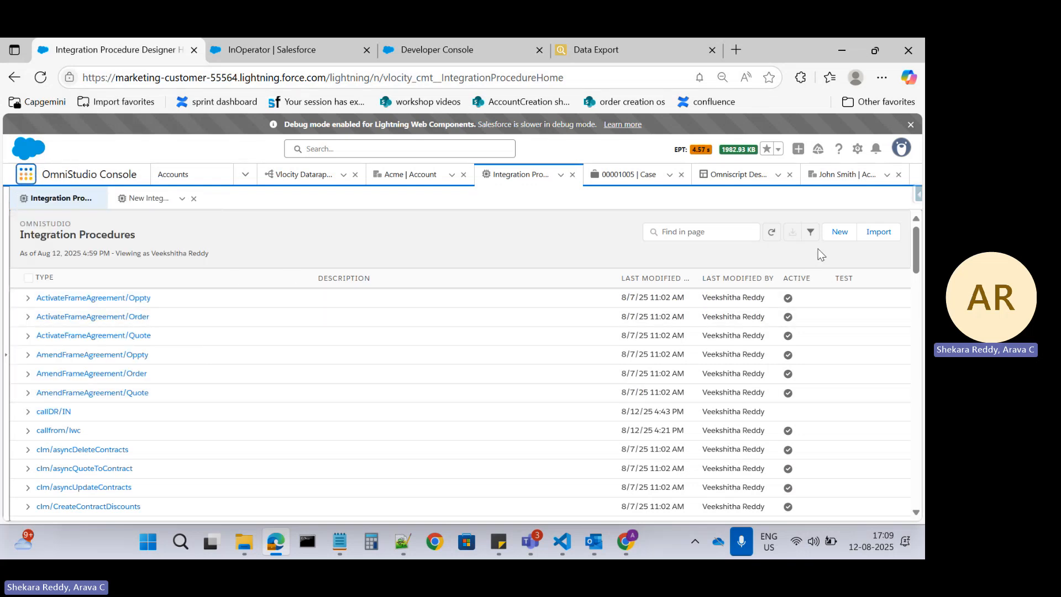
click(840, 239)
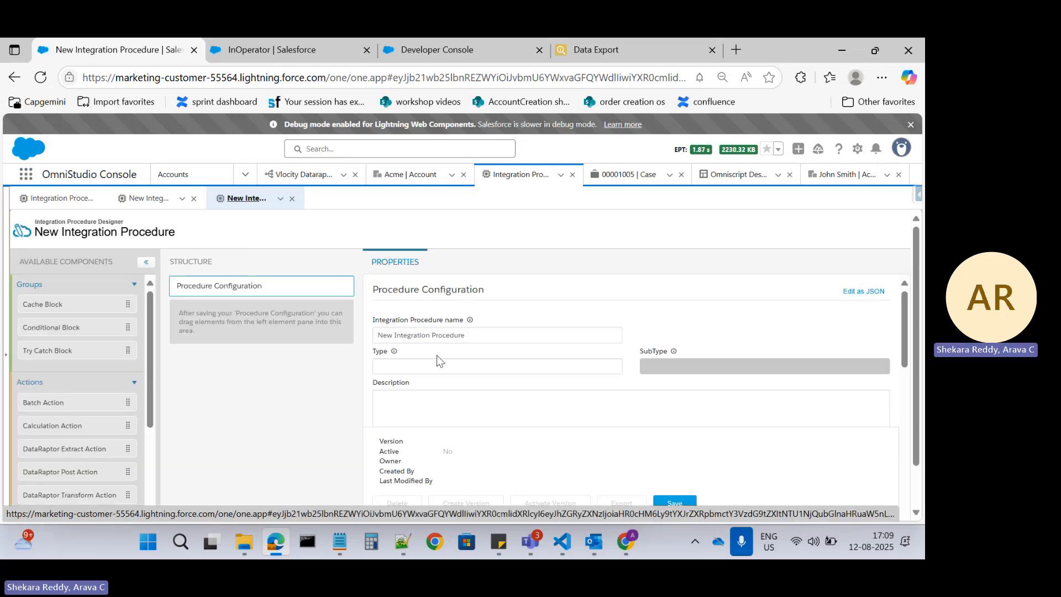
Step: Set the procedure's Type to howtouse and its SubType to in, and save the configuration
click(418, 360)
text(h)
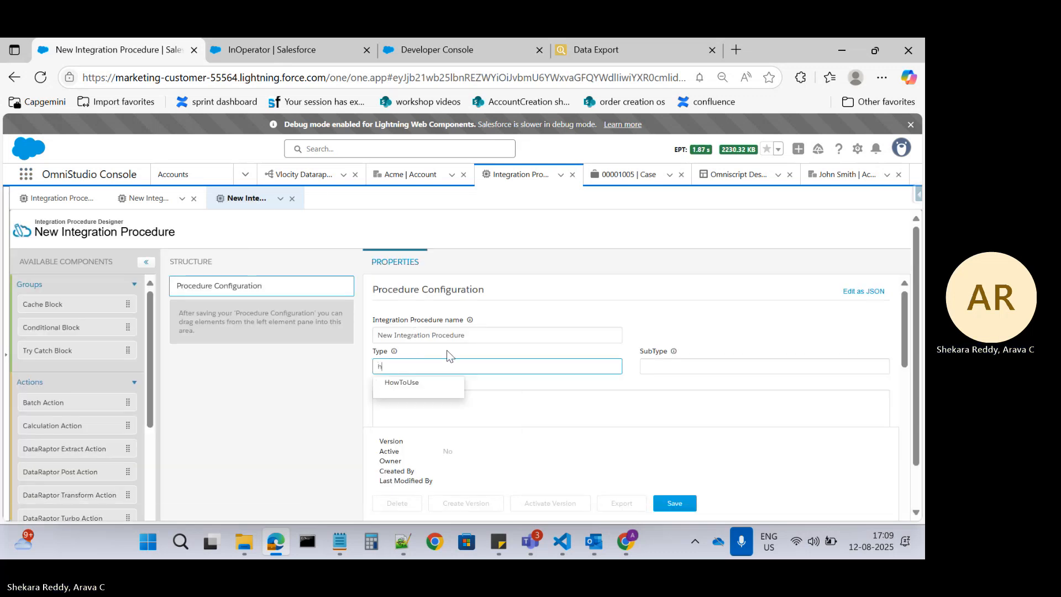
text(owto)
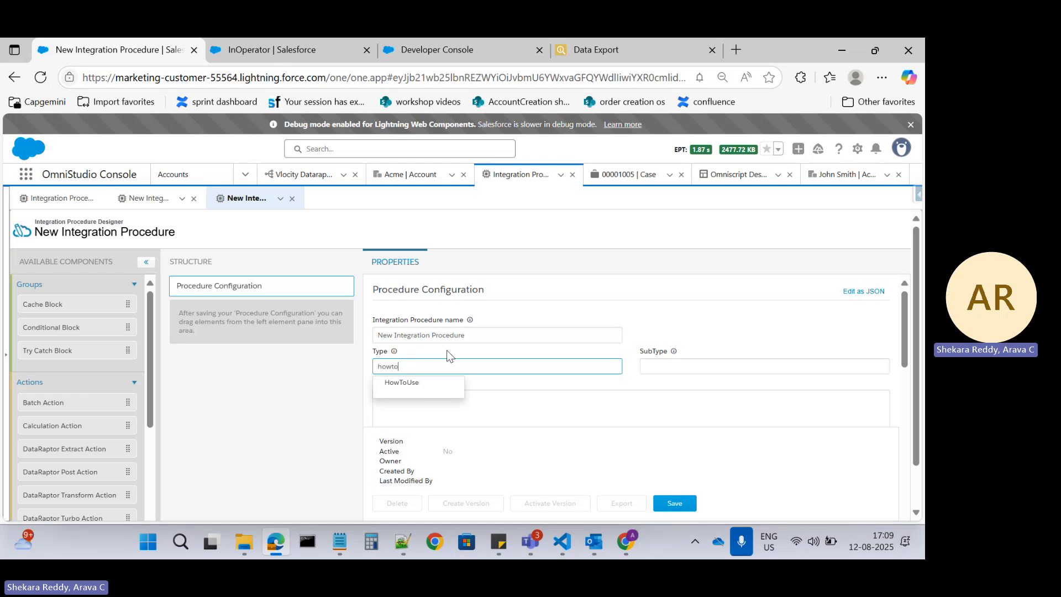
text(use)
click(759, 366)
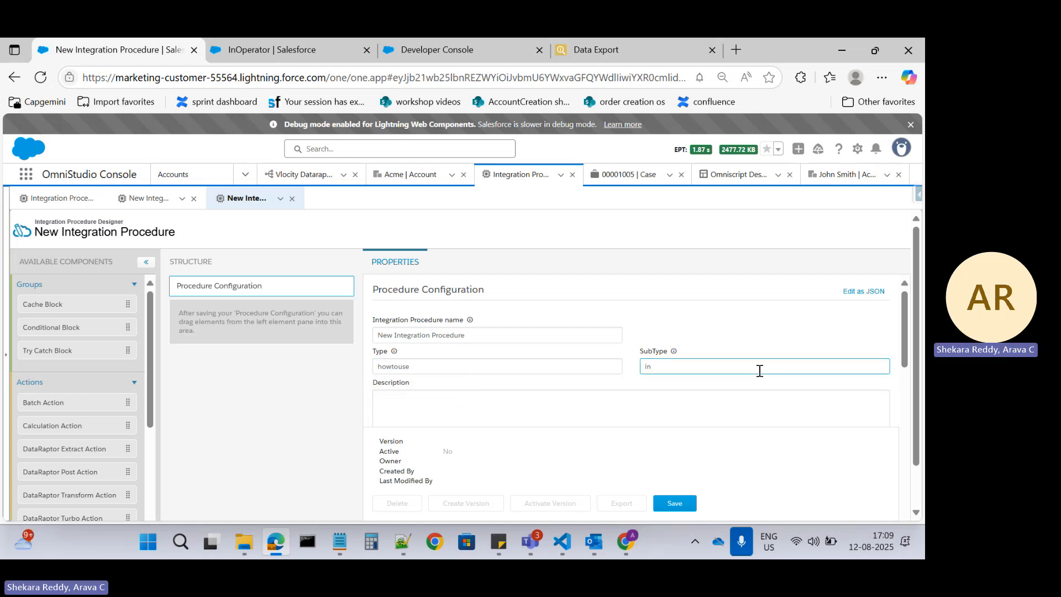
click(675, 502)
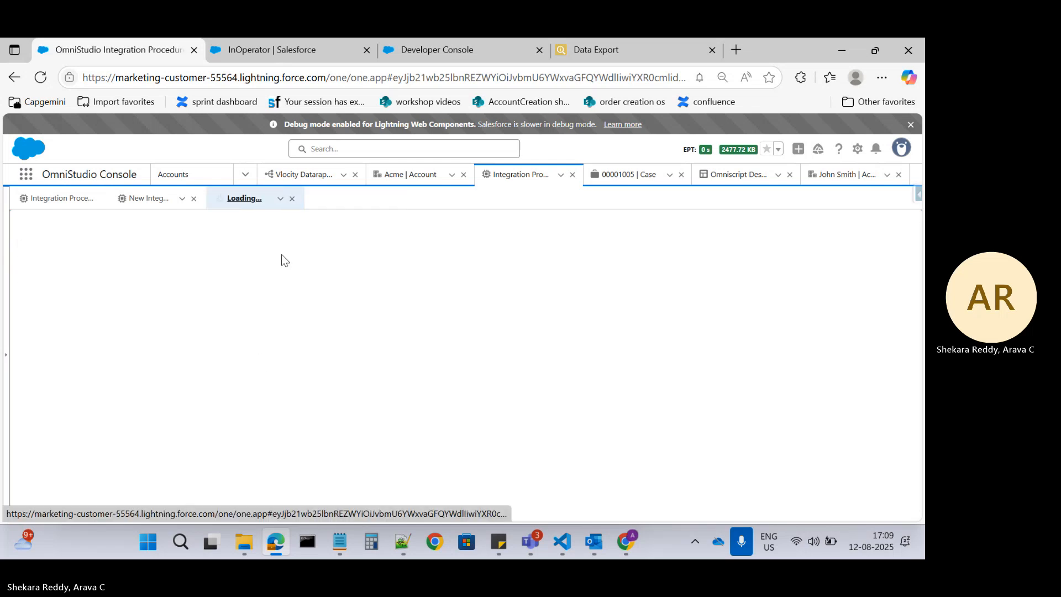
Step: Add a DataRaptor Turbo Action to the procedure structure and set its DataRaptor Interface to InOperator
scroll(144, 369, down, 1)
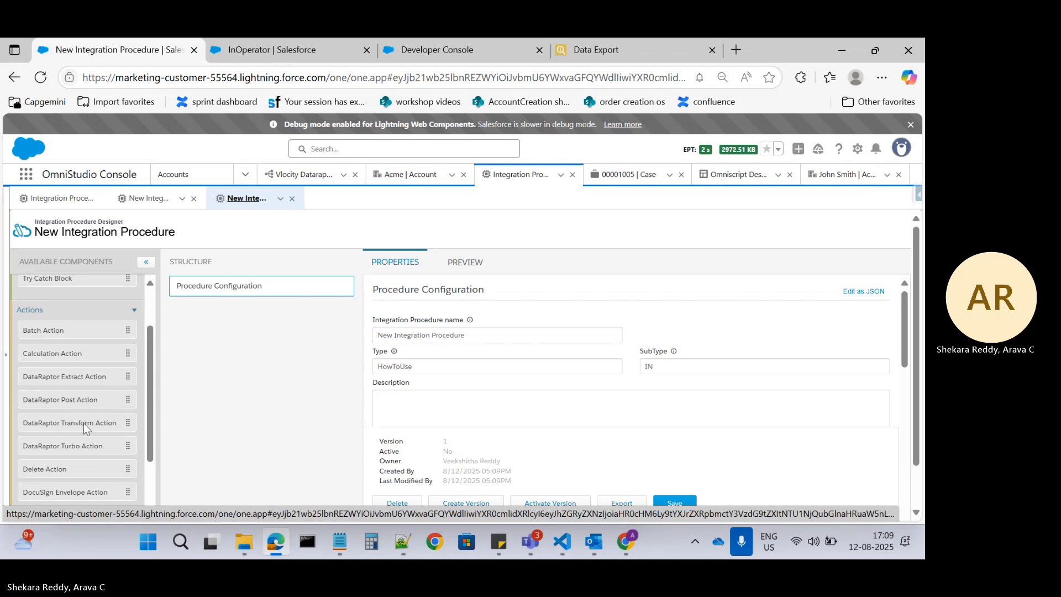
drag(51, 448, 224, 330)
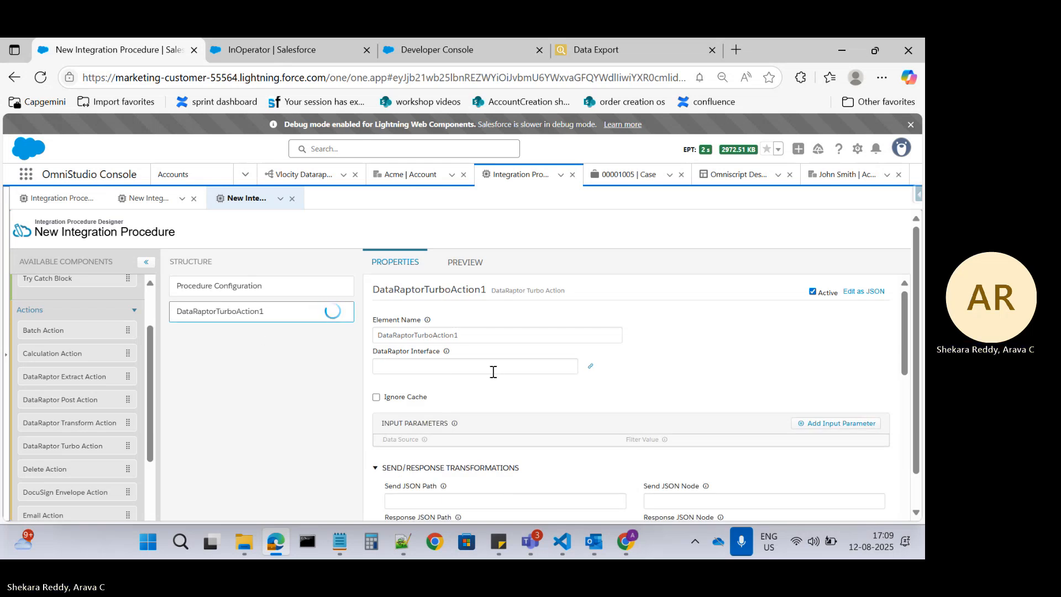
click(426, 362)
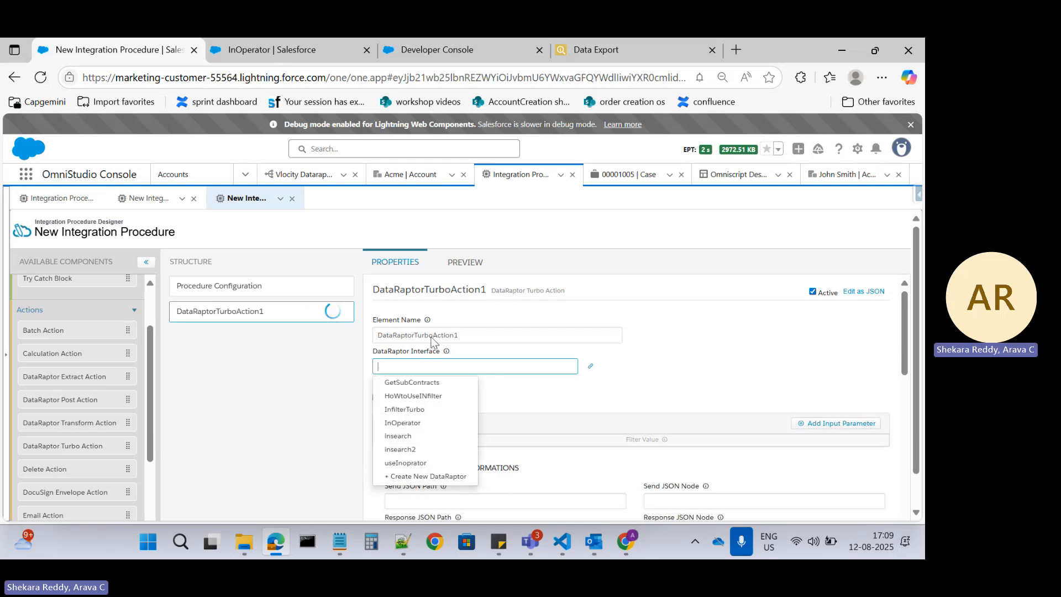
click(296, 41)
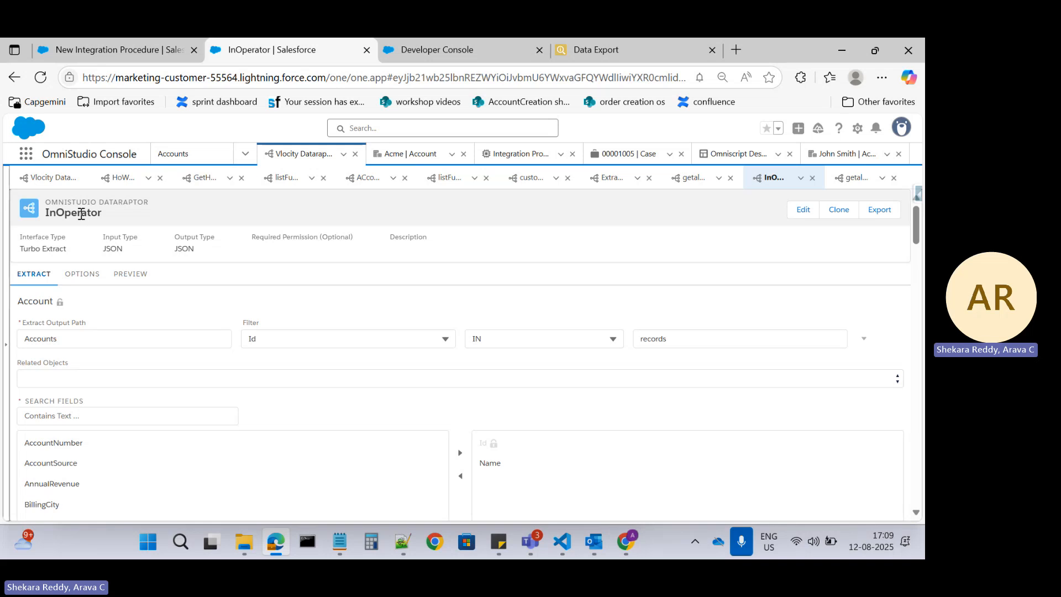
click(82, 49)
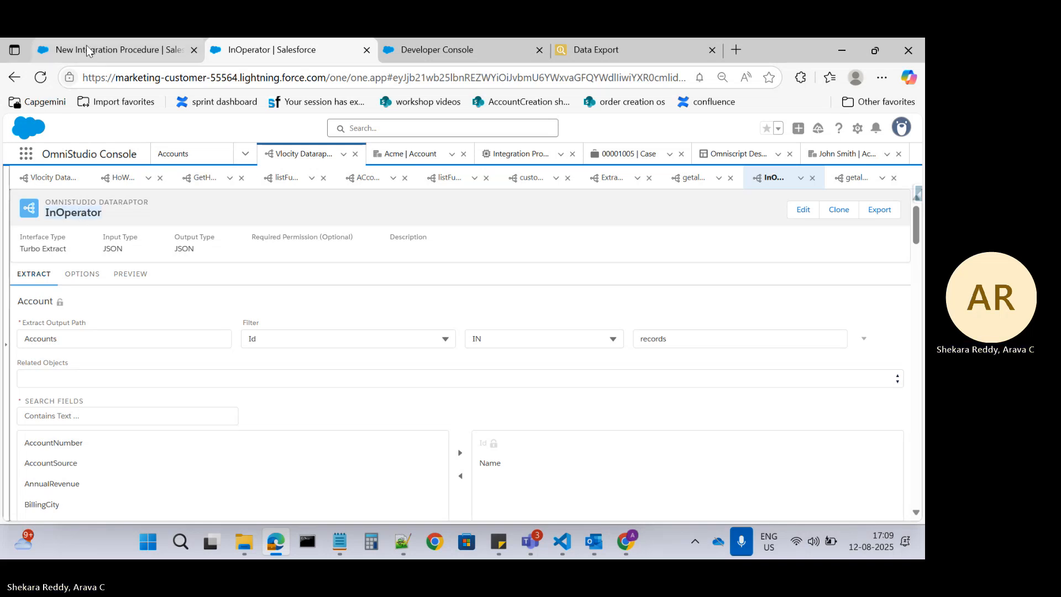
click(402, 423)
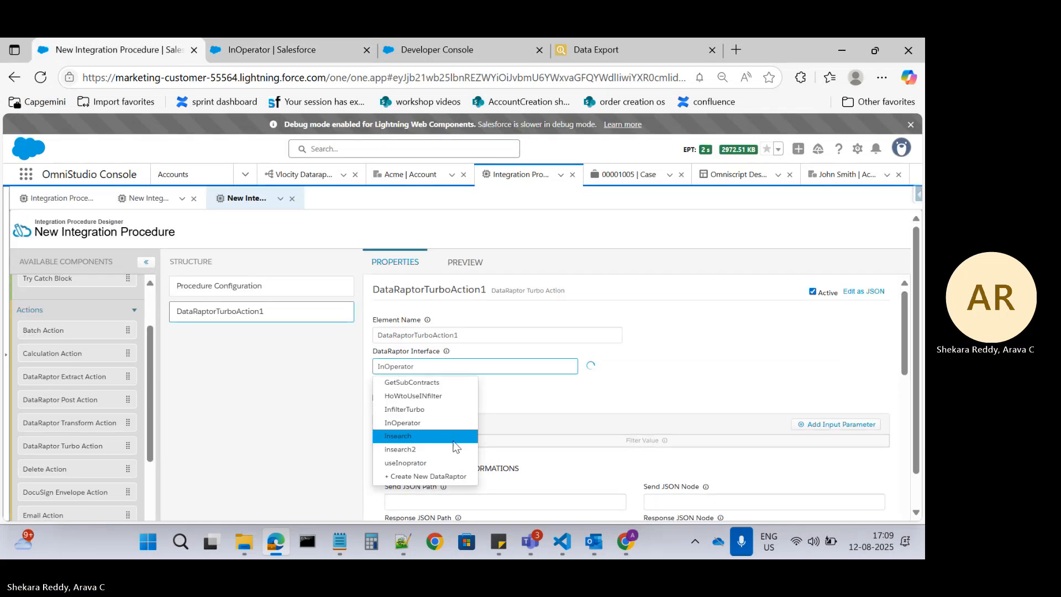
click(403, 382)
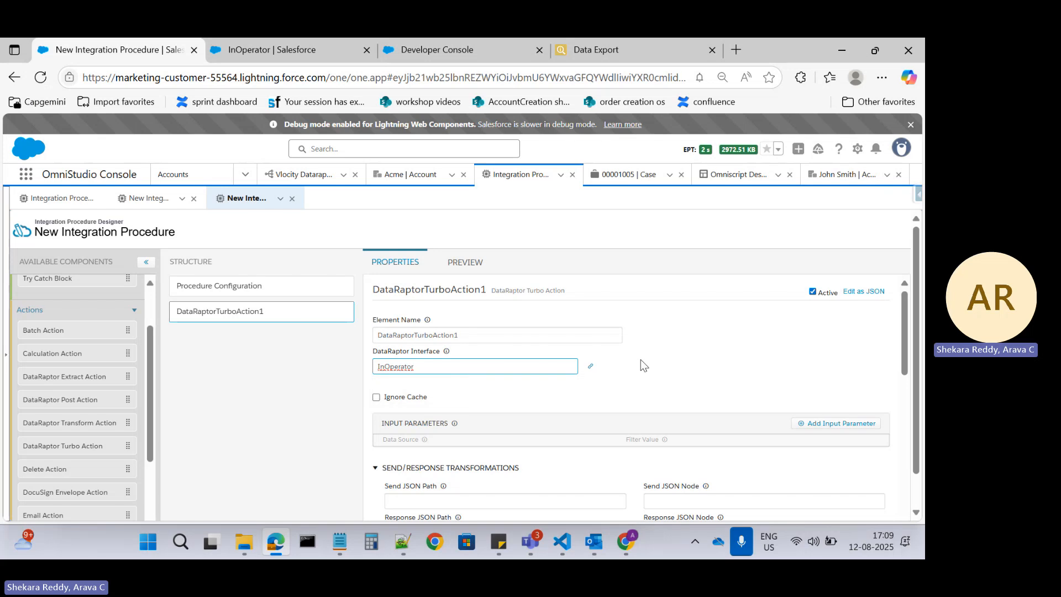
Step: Enable Send Only Additional Input on the Turbo Action and add an additional input key records, copied from the InOperator preview parameters
click(280, 49)
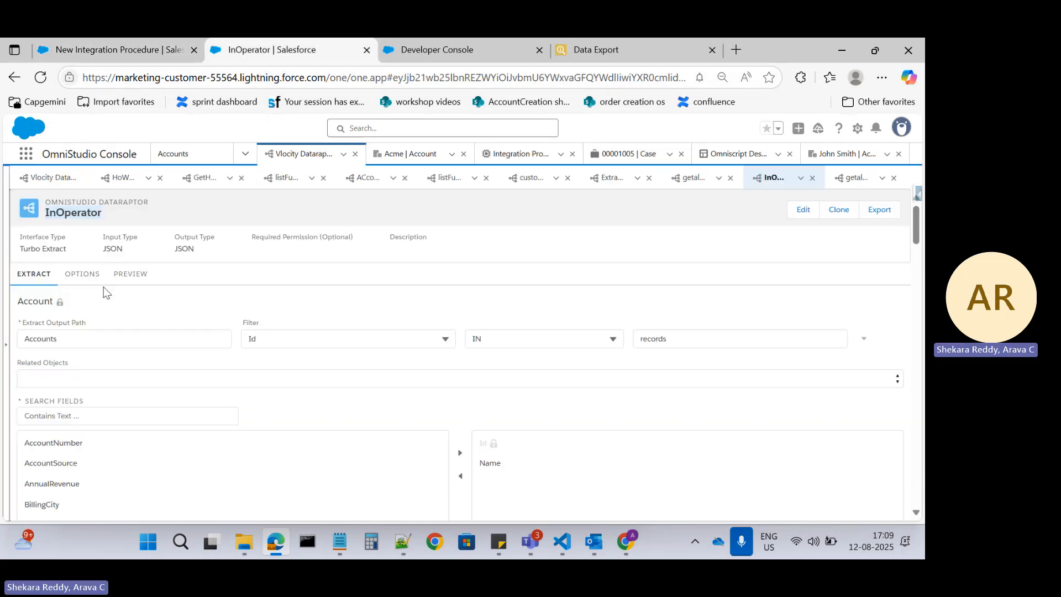
click(129, 275)
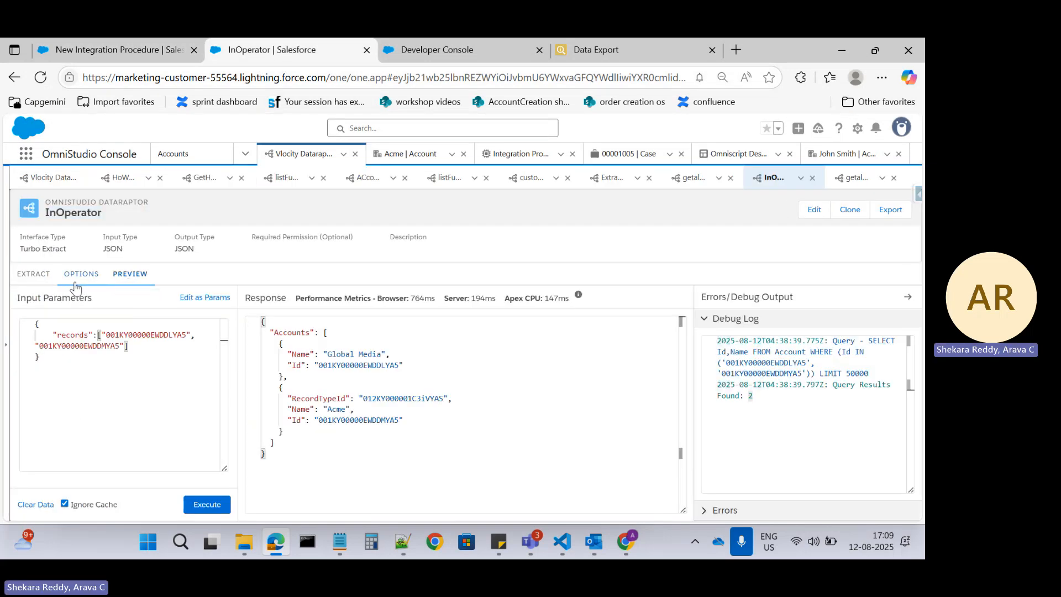
double_click(80, 335)
key(ctrl+c)
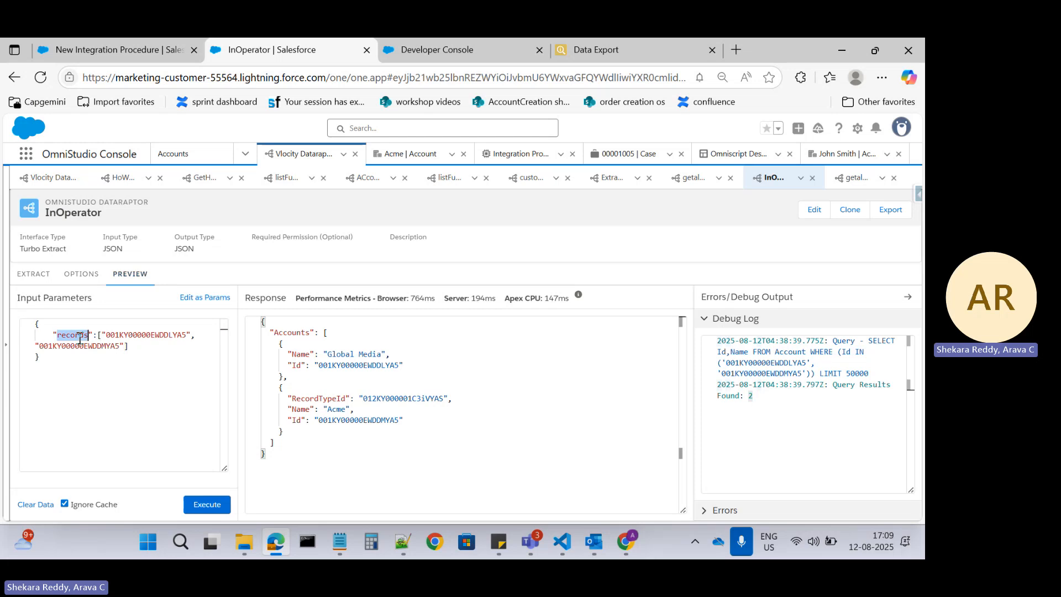
click(105, 49)
scroll(387, 436, down, 3)
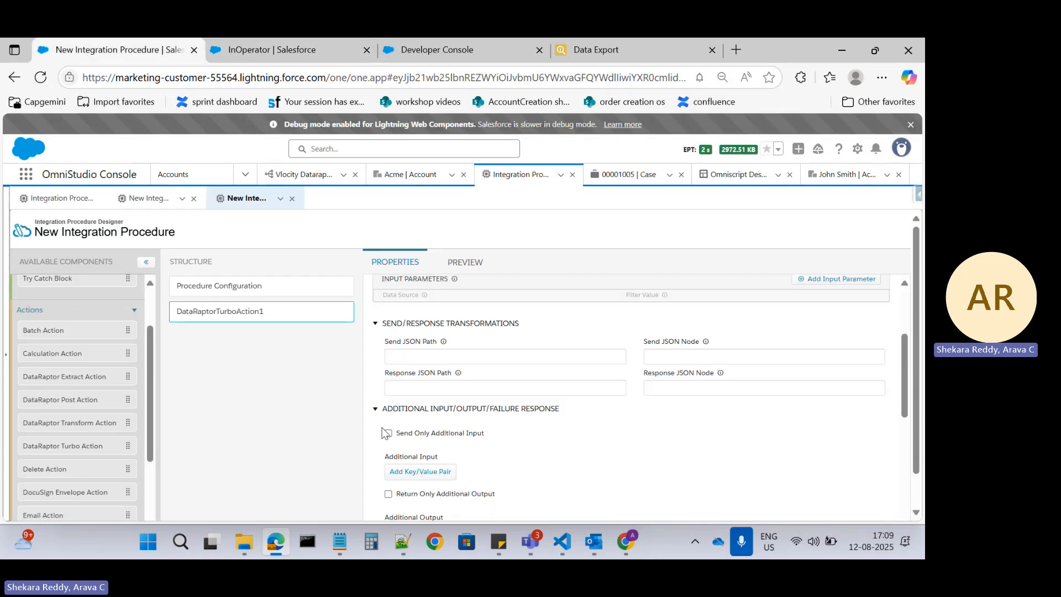
click(437, 470)
click(409, 481)
key(ctrl+v)
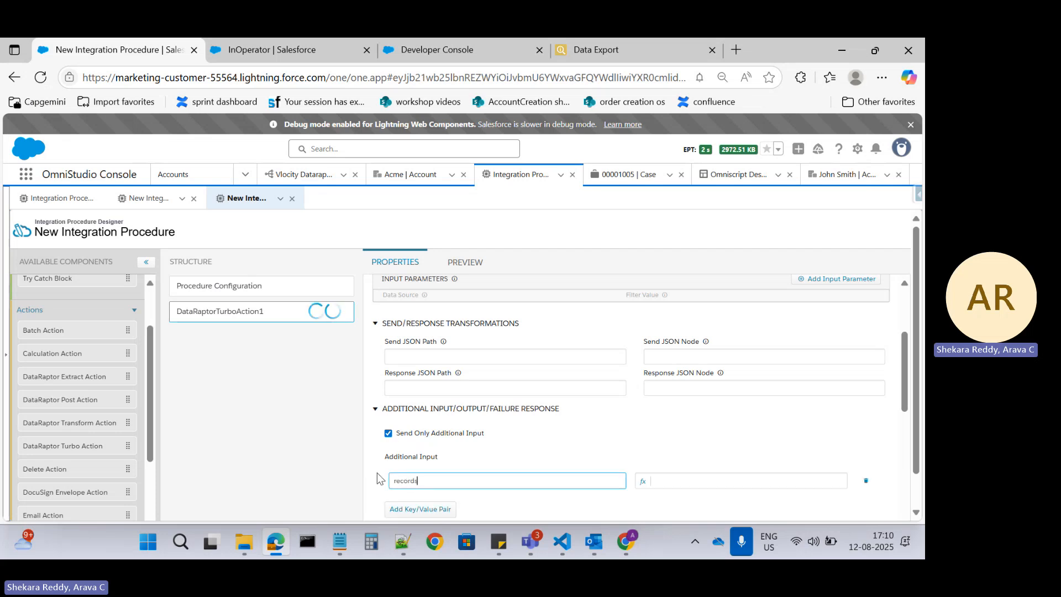
click(254, 460)
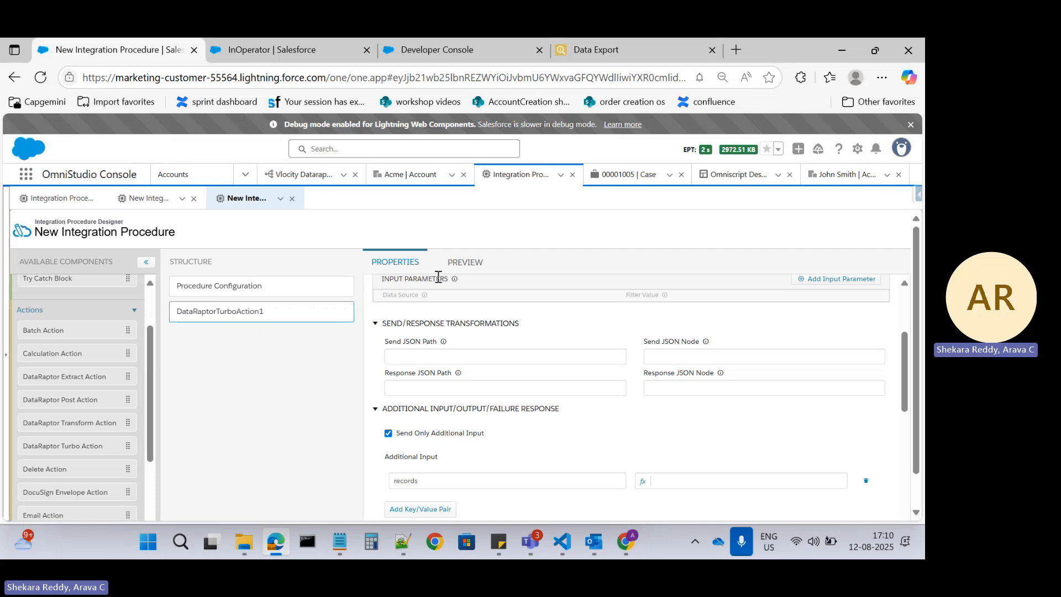
Step: Add an input parameter with the key inputdata to the Integration Procedure's preview
click(461, 263)
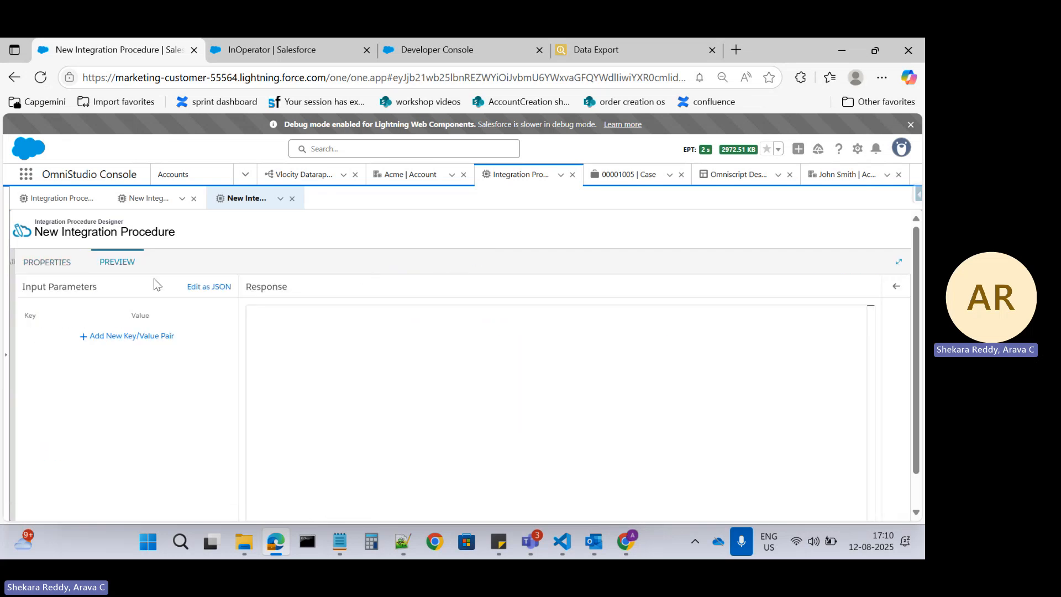
click(211, 287)
click(211, 287)
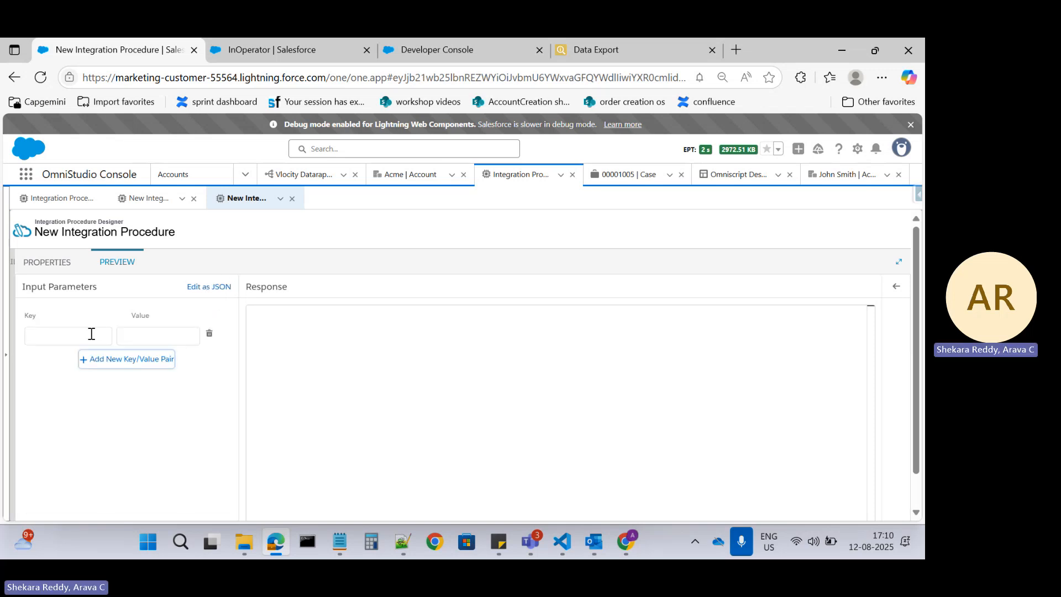
click(56, 335)
text(inp)
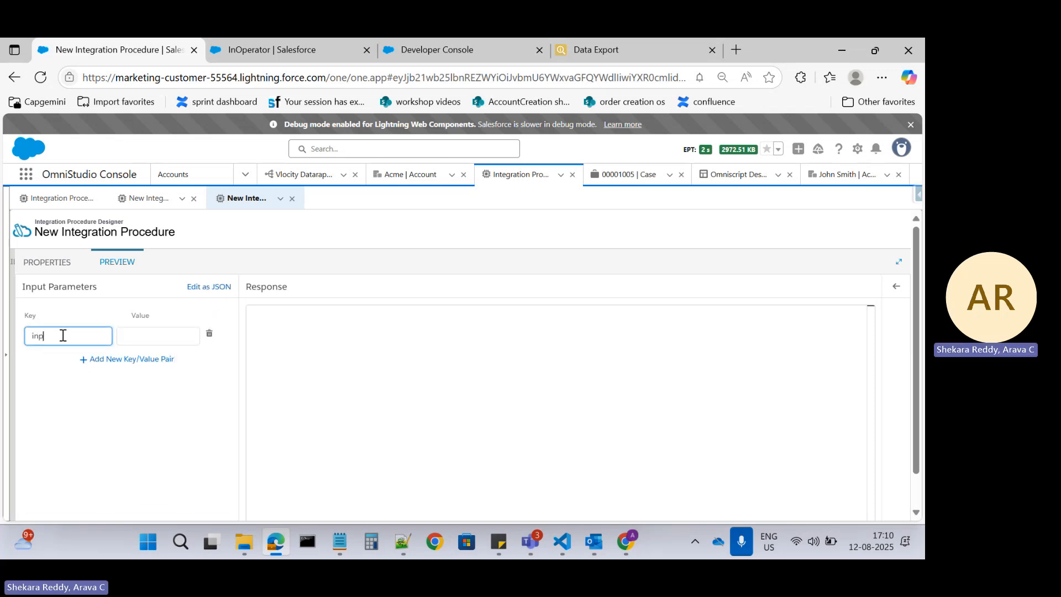
text(utdata)
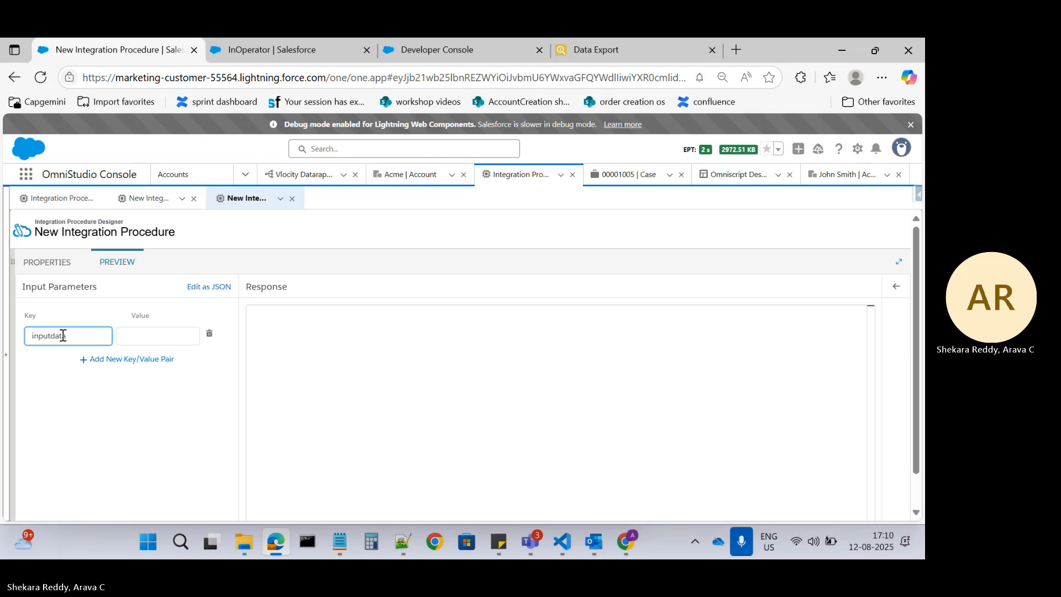
click(152, 340)
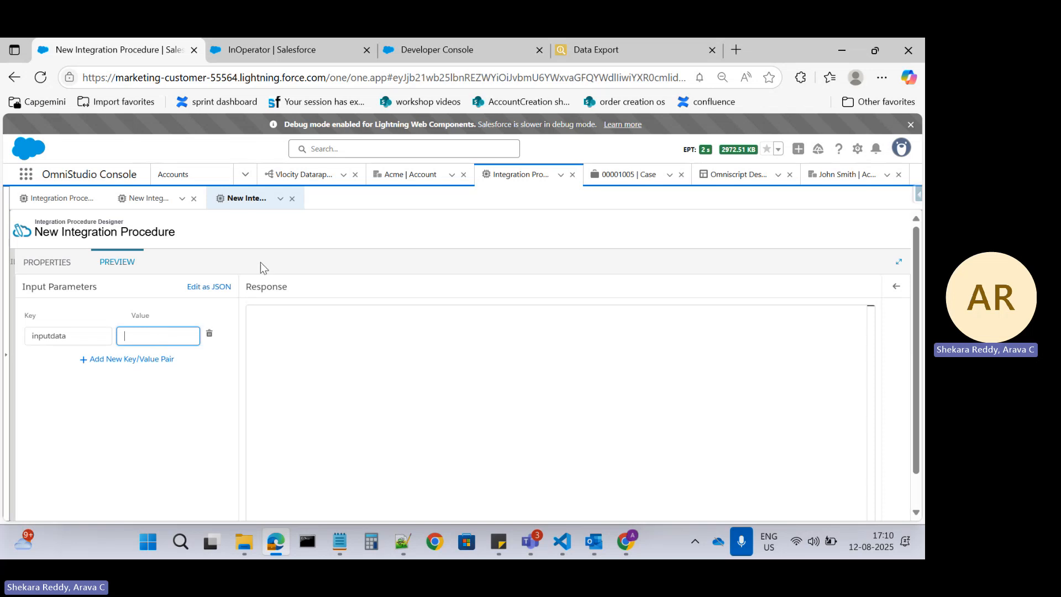
Step: Paste the first record Id from the Developer Console's Apex code as the inputdata value
click(460, 56)
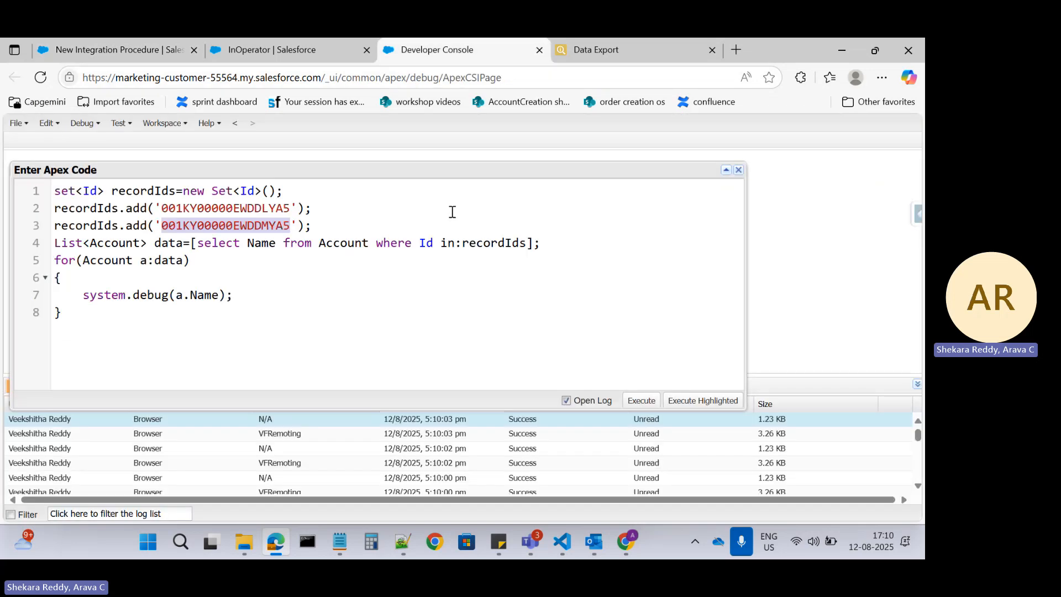
click(242, 213)
double_click(241, 212)
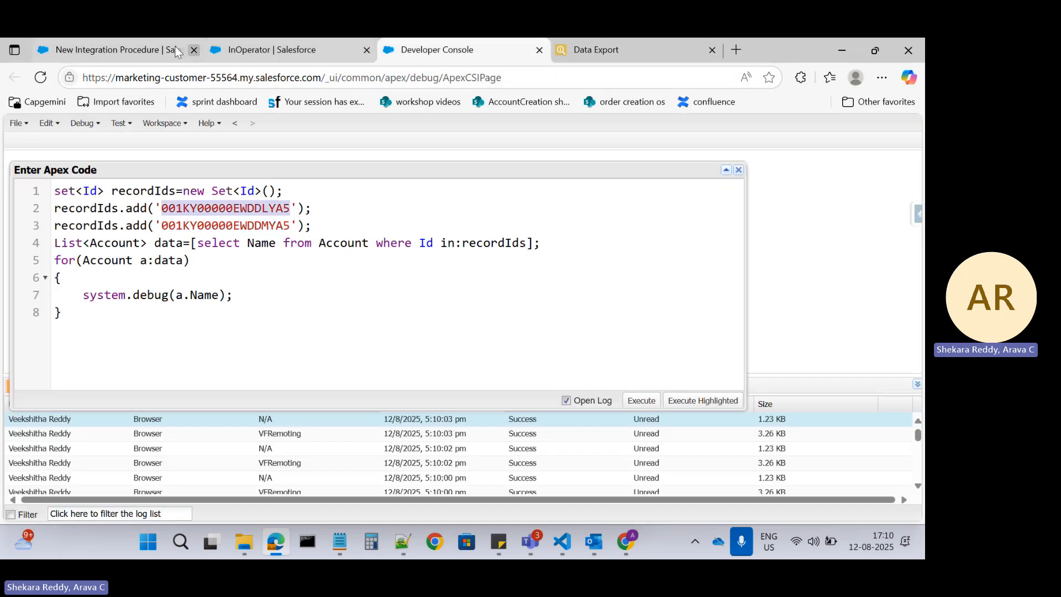
click(111, 50)
click(149, 334)
key(ctrl+v)
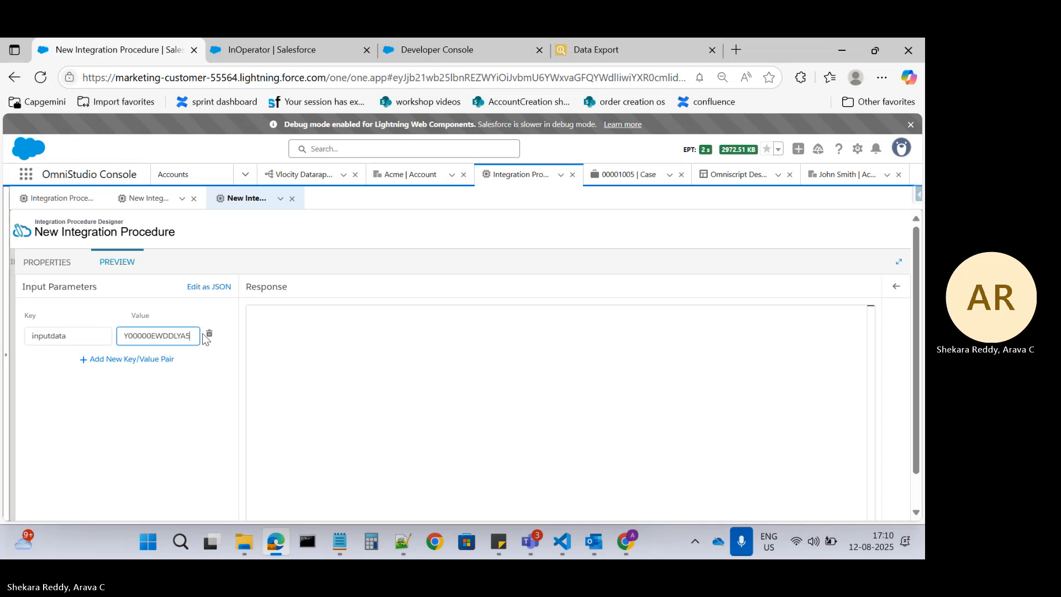
Step: Append a comma and the second record Id from the Developer Console's Apex code to the inputdata value
click(469, 40)
double_click(250, 226)
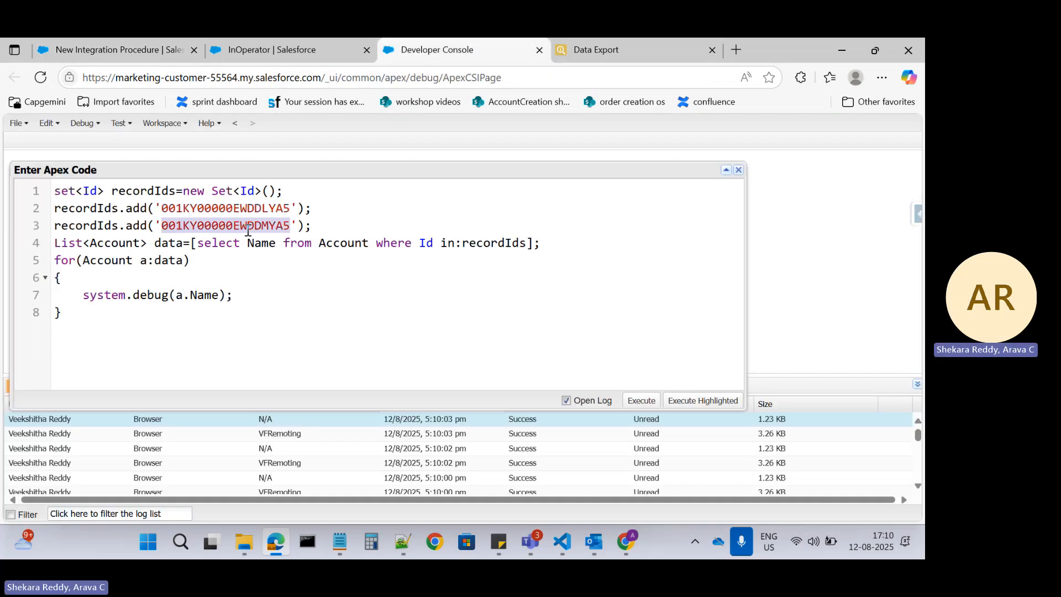
click(240, 51)
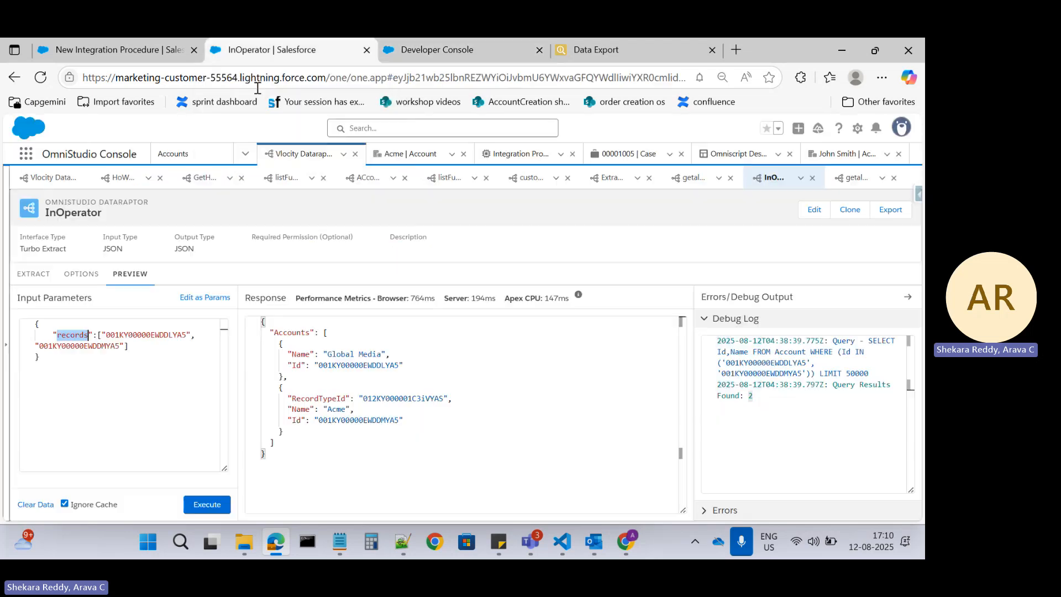
click(127, 49)
drag(157, 330, 201, 342)
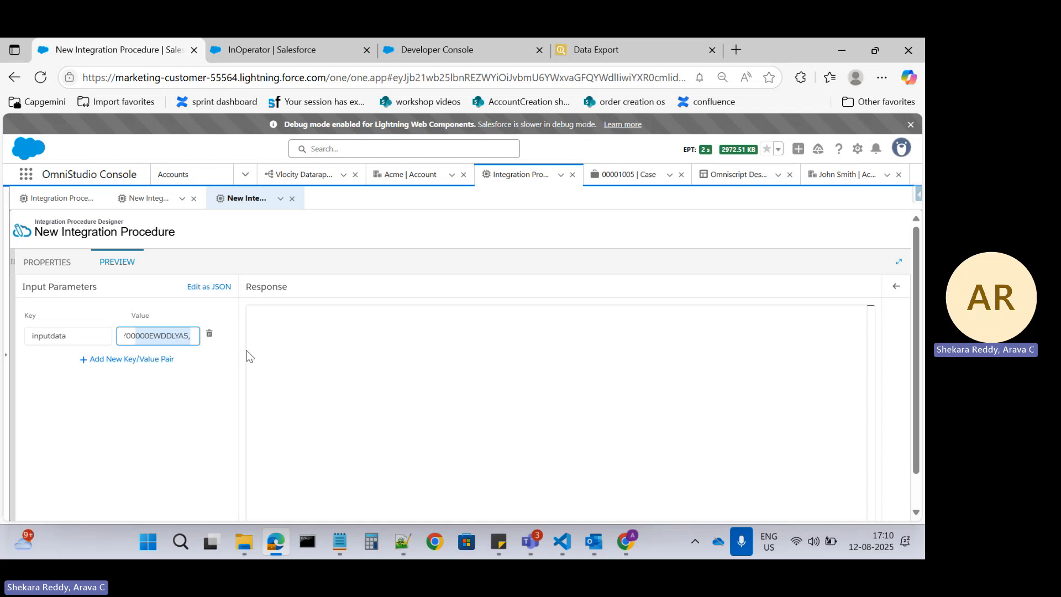
key(Right)
key(BackSpace)
key(BackSpace)
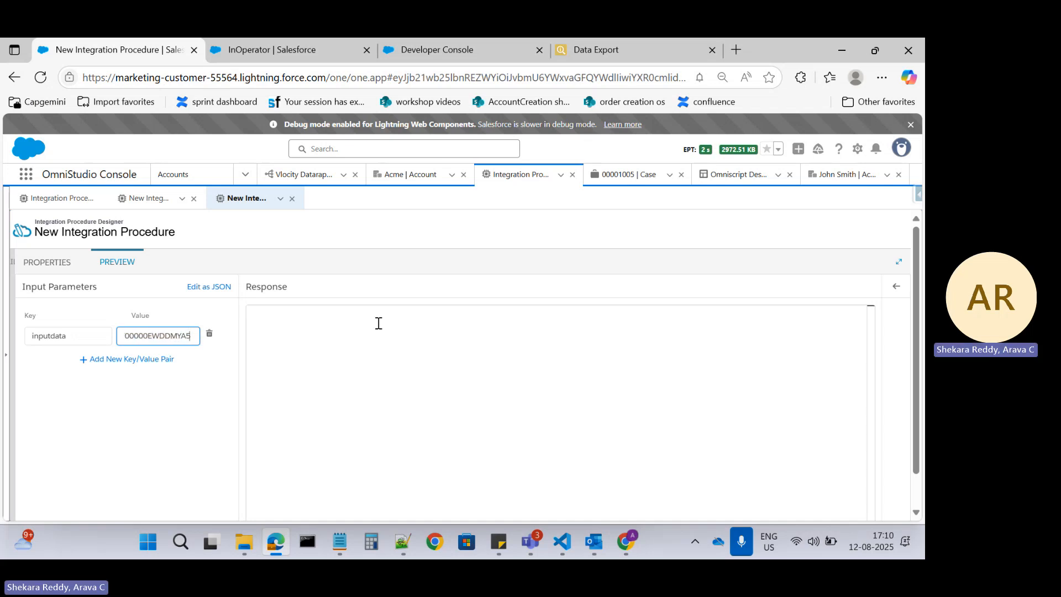
double_click(174, 338)
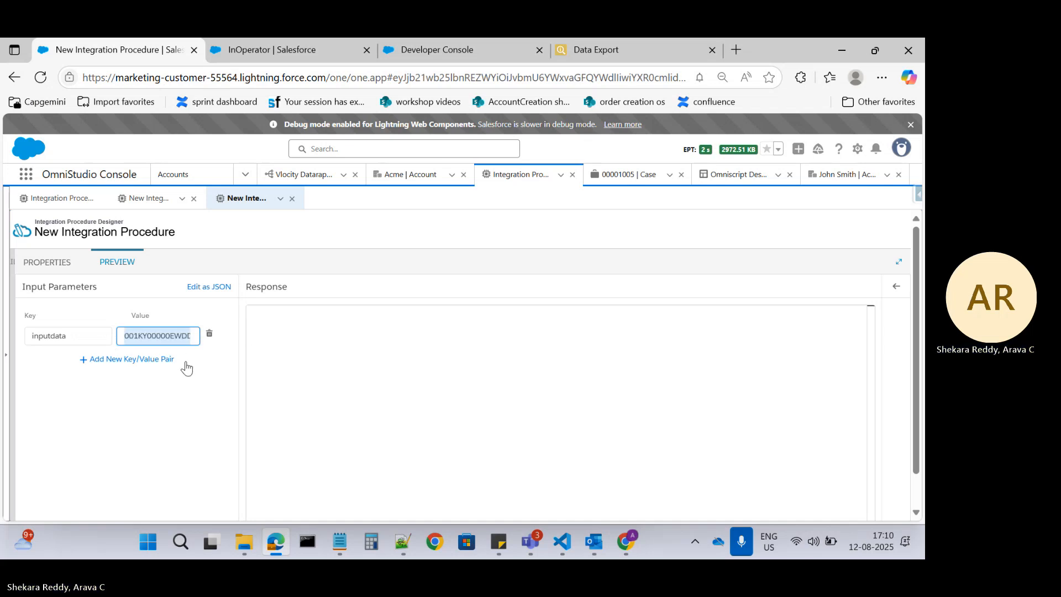
click(161, 339)
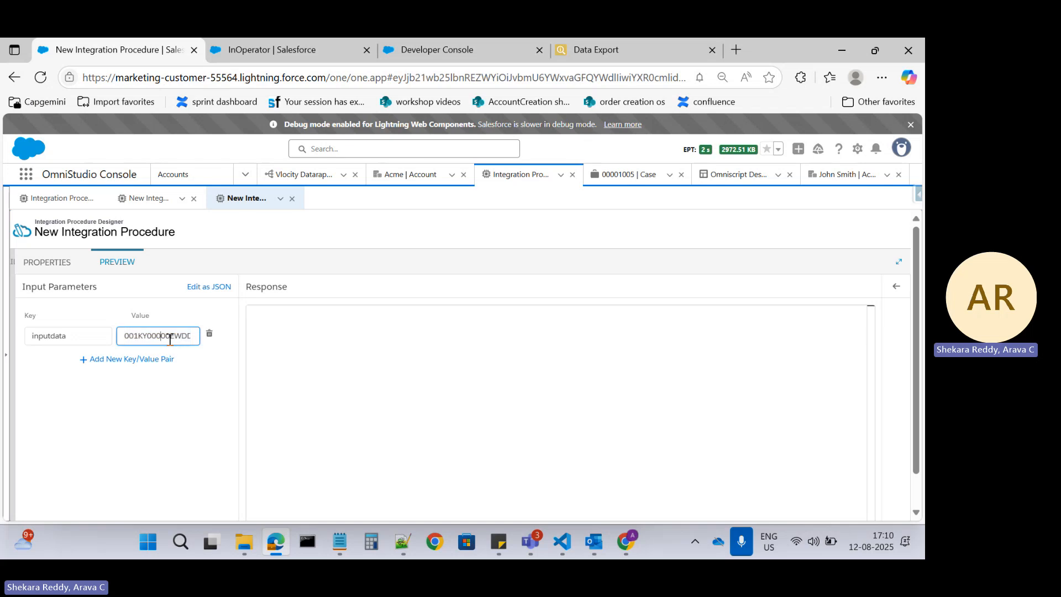
Step: Show the preview's input parameters as JSON and select the second record Id in the inputdata value
click(198, 287)
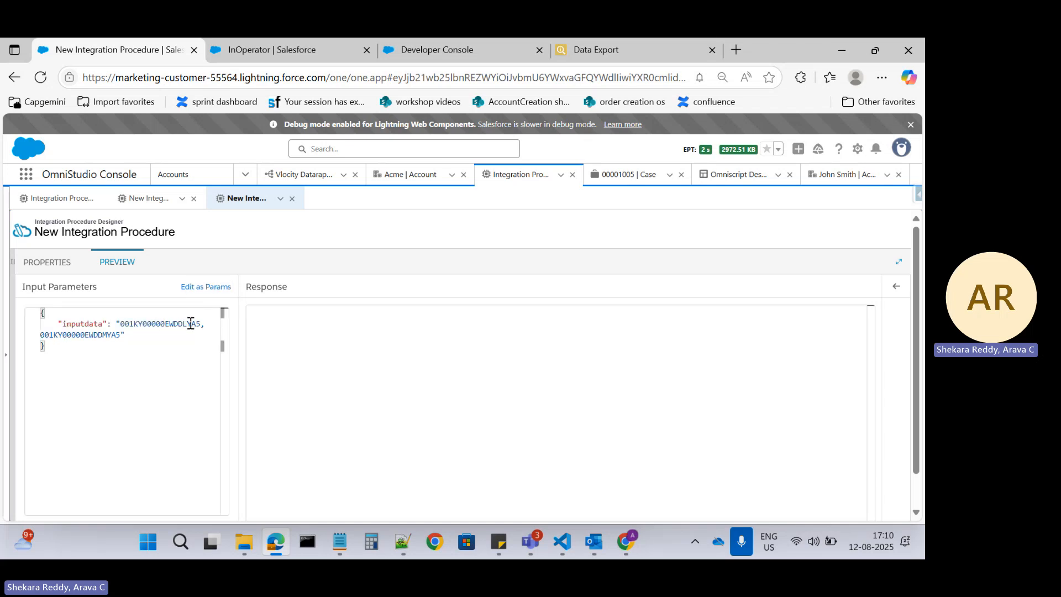
double_click(95, 335)
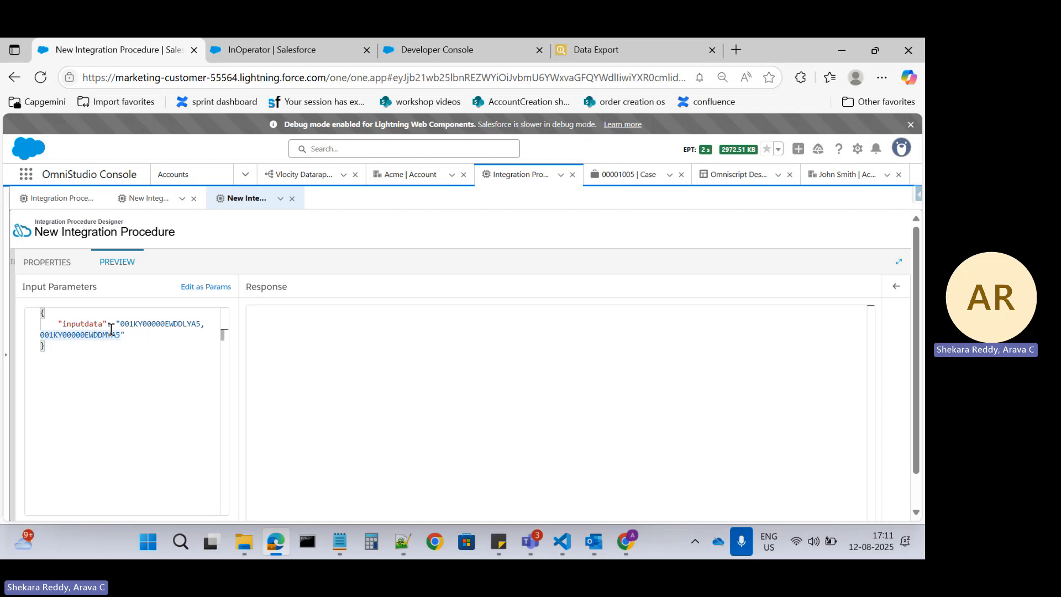
Step: Add a Set Values element above DataRaptorTurboAction1 and give it a new value named covertedData
click(43, 266)
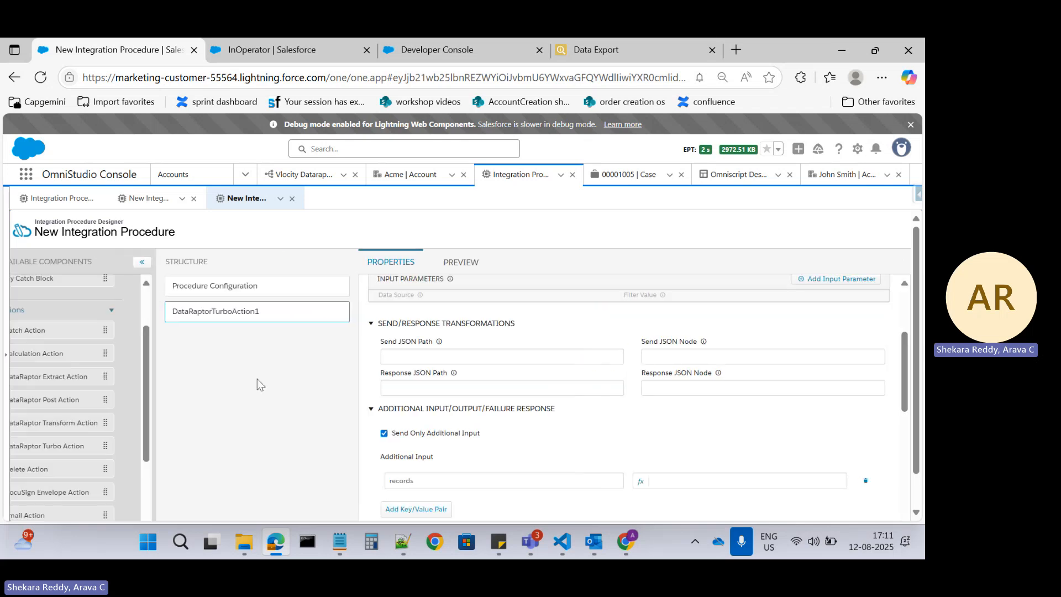
scroll(61, 416, down, 5)
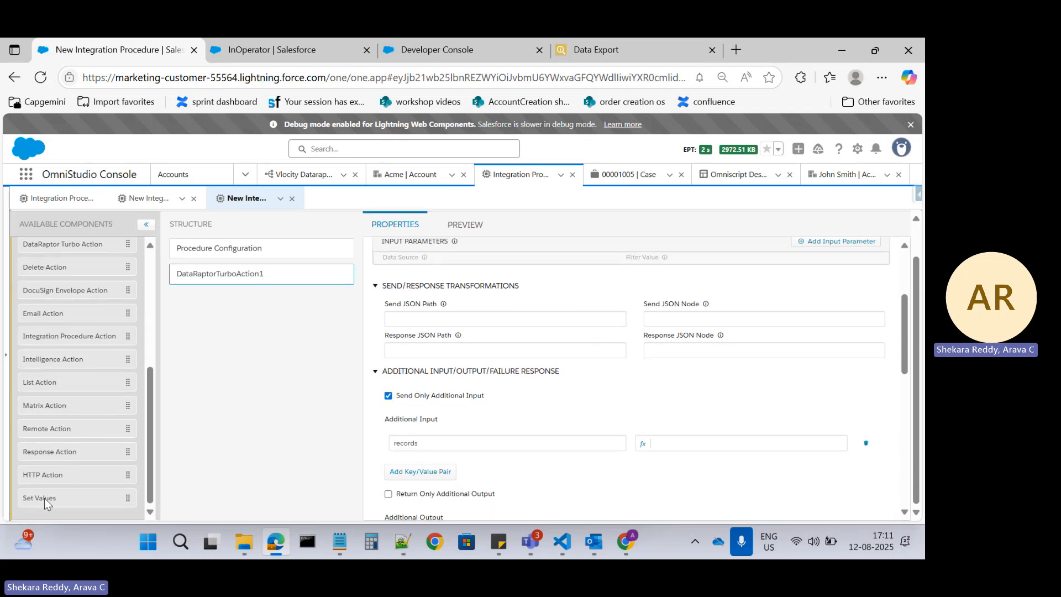
drag(45, 498, 266, 268)
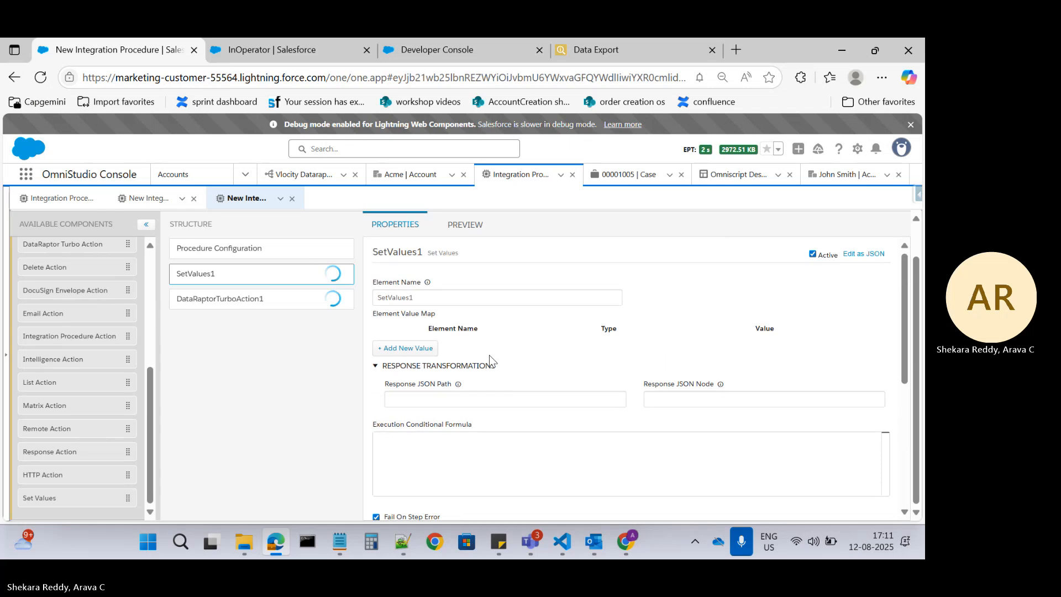
click(405, 386)
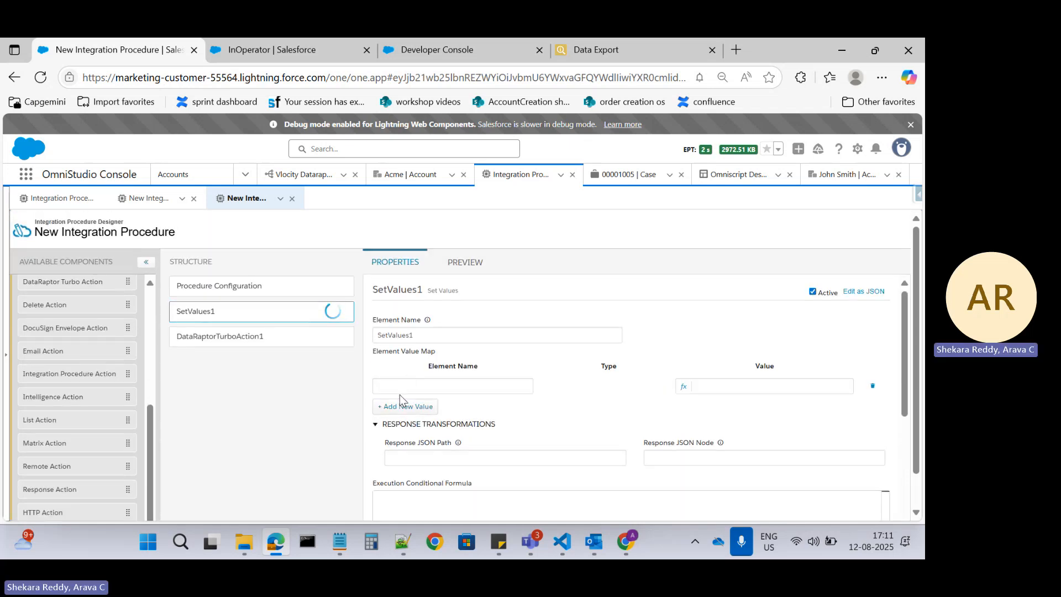
click(403, 387)
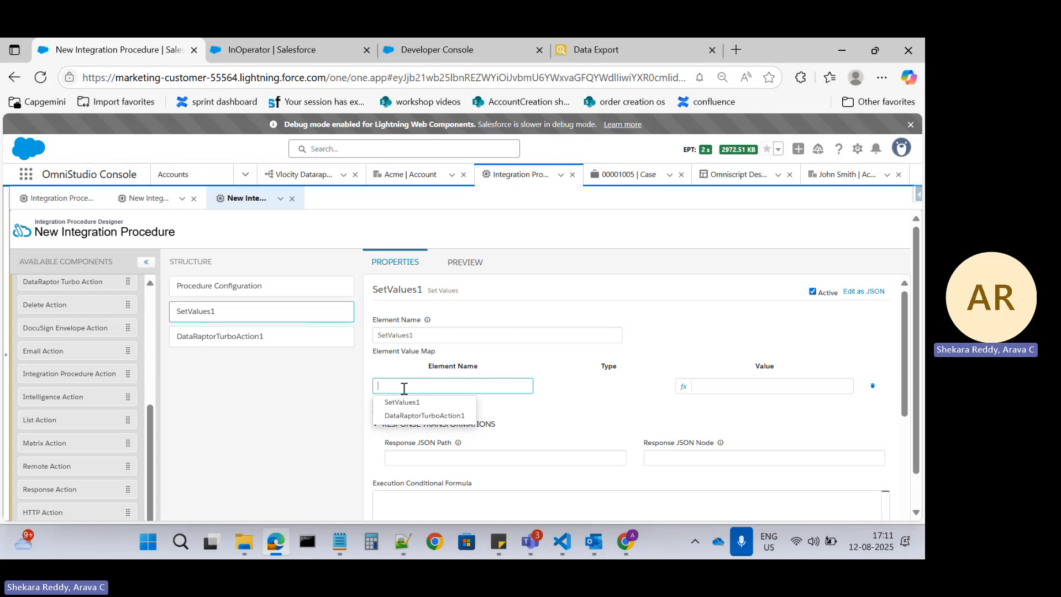
text(co)
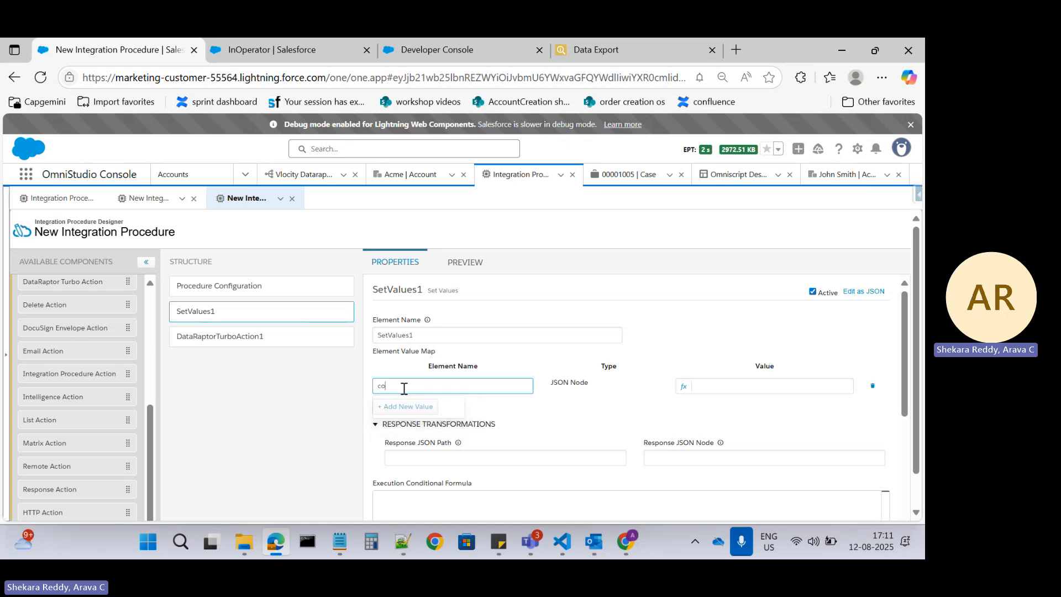
text(vertedData)
Step: Open the expression editor for the covertedData value and insert the SPLIT function
click(702, 383)
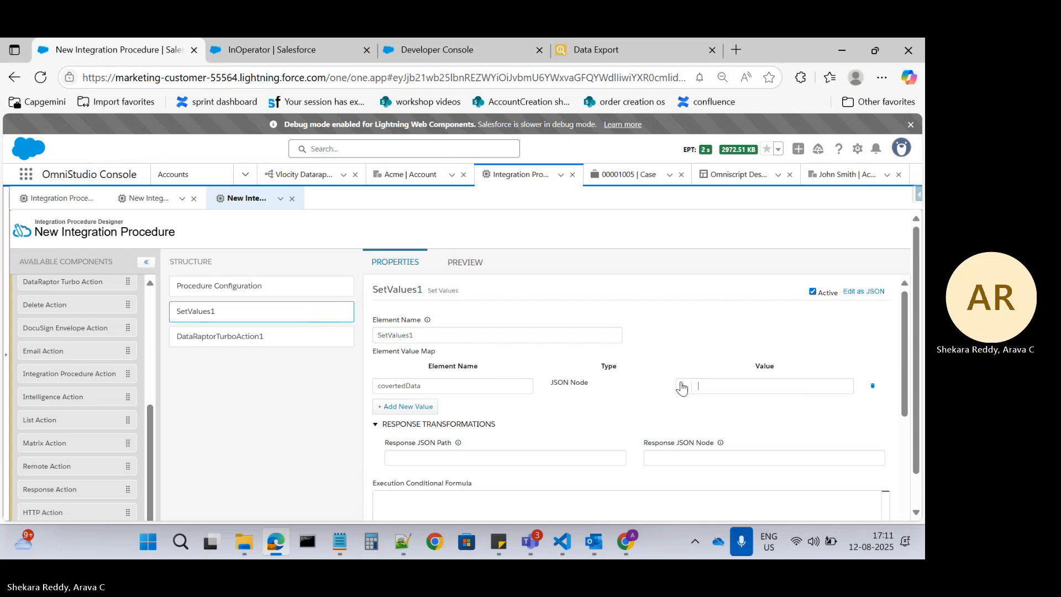
click(683, 386)
click(415, 387)
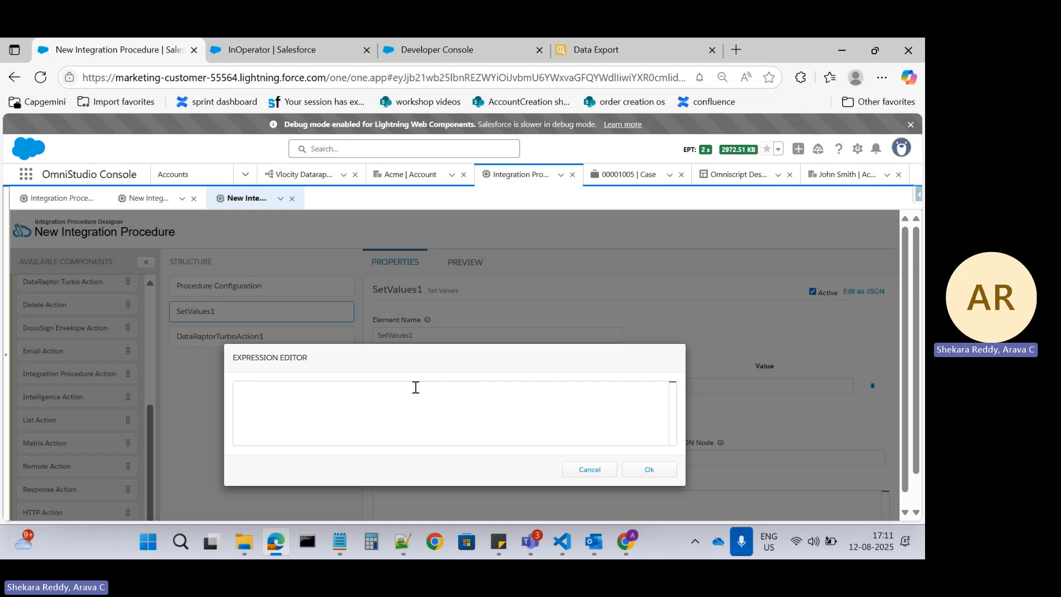
text(S)
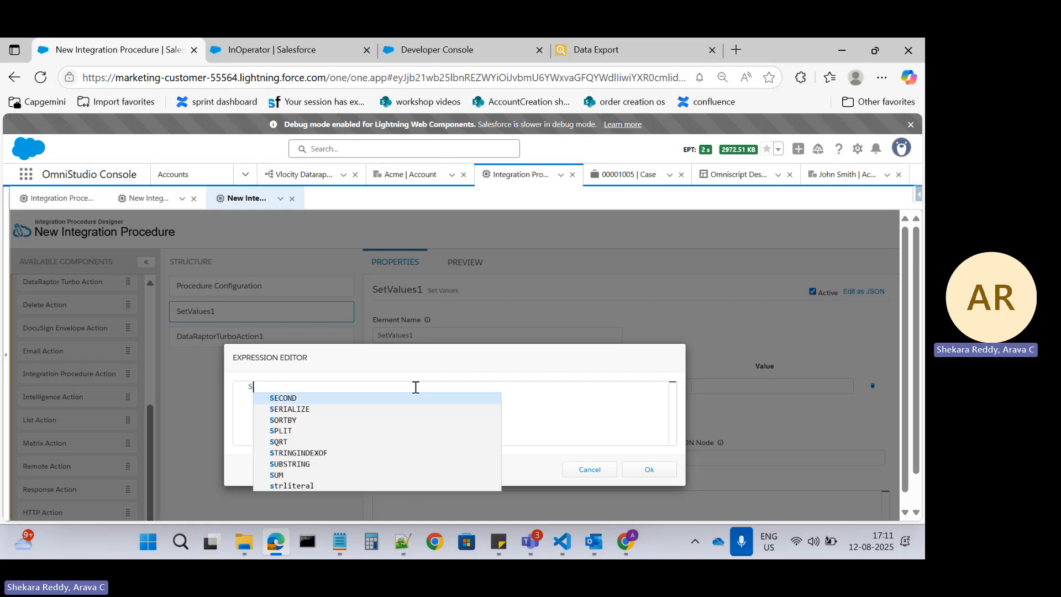
text(PLIT)
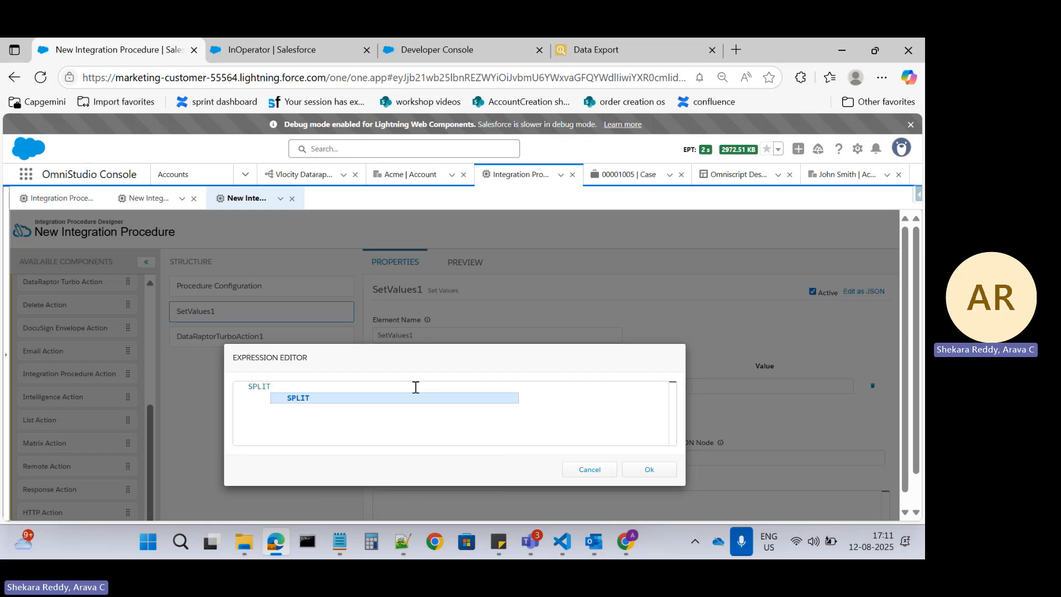
click(298, 397)
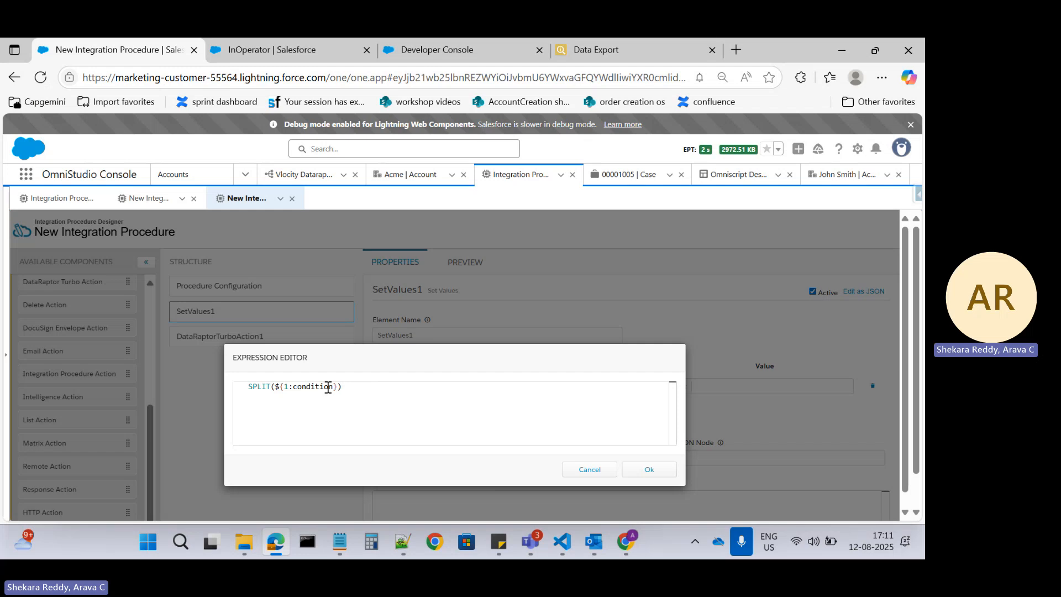
Step: Replace the placeholder argument of the SPLIT function with the merge field %inputData%
key(Left)
key(BackSpace)
key(BackSpace)
key(BackSpace)
key(BackSpace)
key(BackSpace)
key(BackSpace)
key(BackSpace)
key(BackSpace)
key(BackSpace)
key(BackSpace)
key(BackSpace)
key(BackSpace)
key(BackSpace)
key(BackSpace)
text(%%)
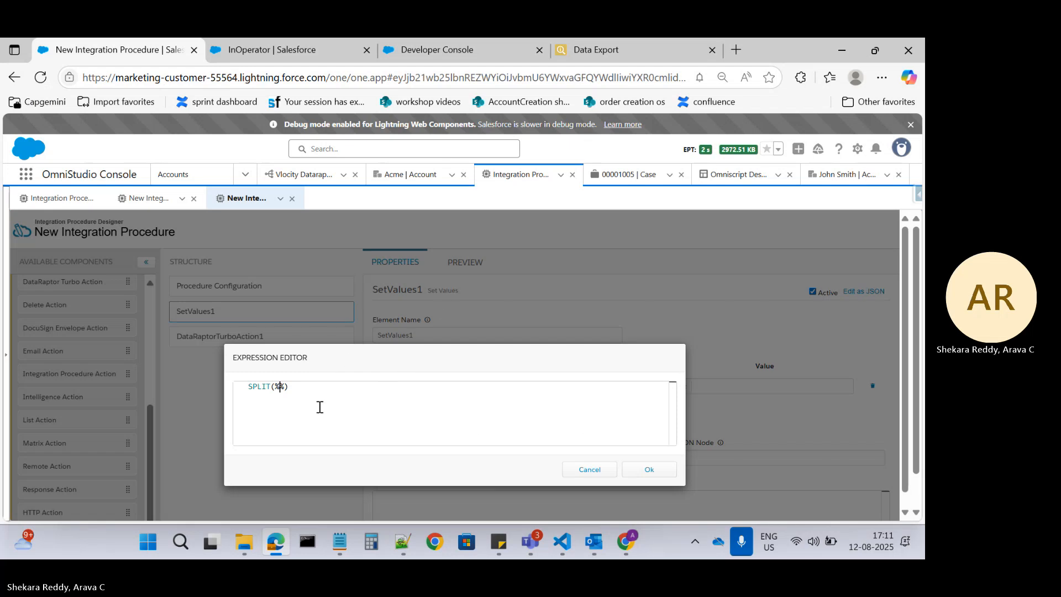
text(inputD)
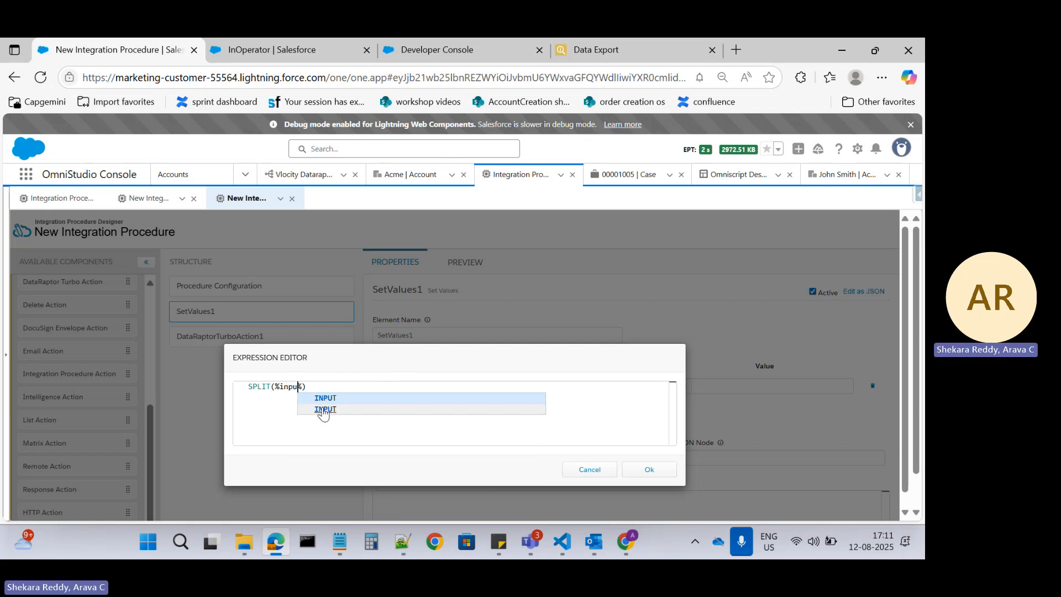
text(ata)
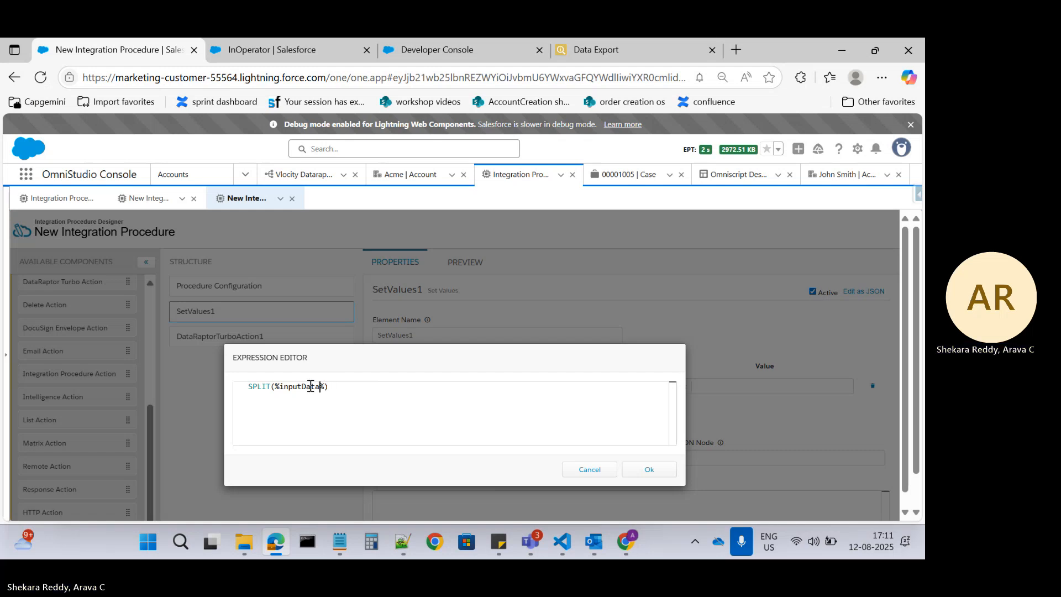
Step: Add ',' as the second argument of the SPLIT function and accept the expression
double_click(320, 386)
click(326, 385)
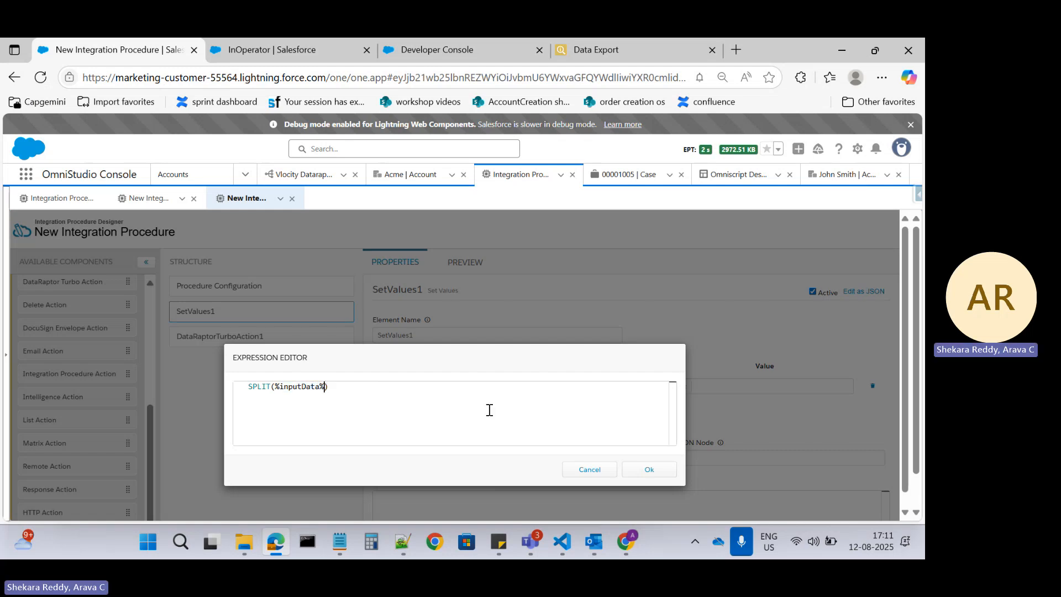
text(,)
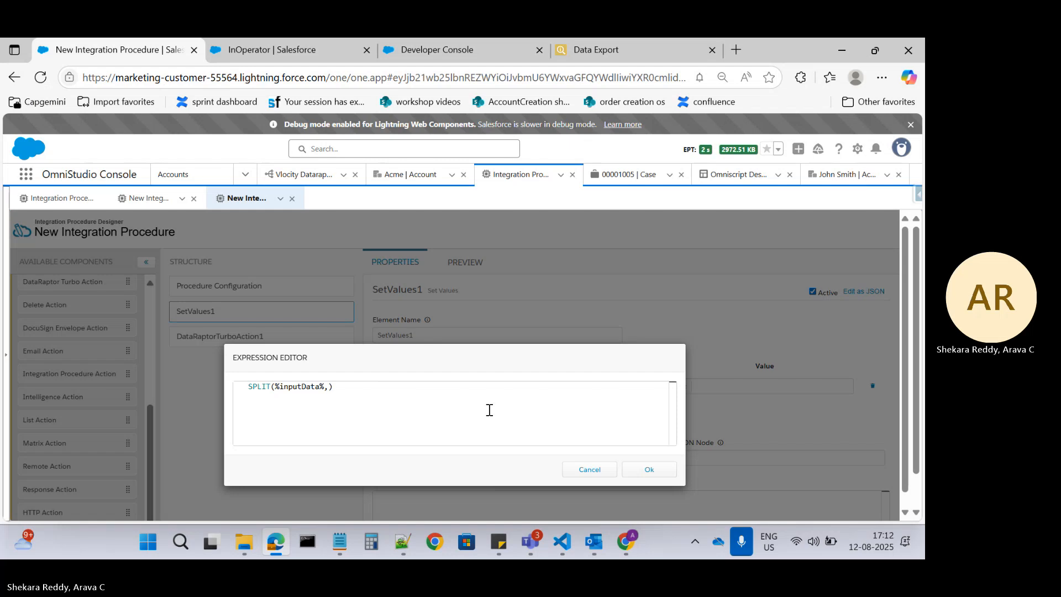
text(',)
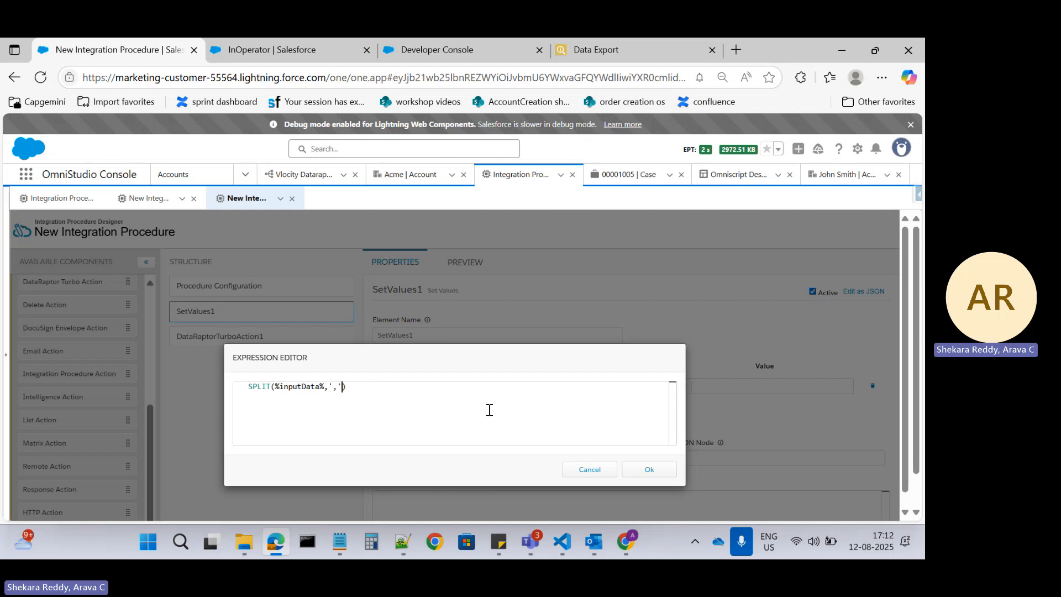
click(637, 471)
Step: Correct the field name in the SPLIT expression to inputdata, copied from the key in the preview's input JSON
click(465, 263)
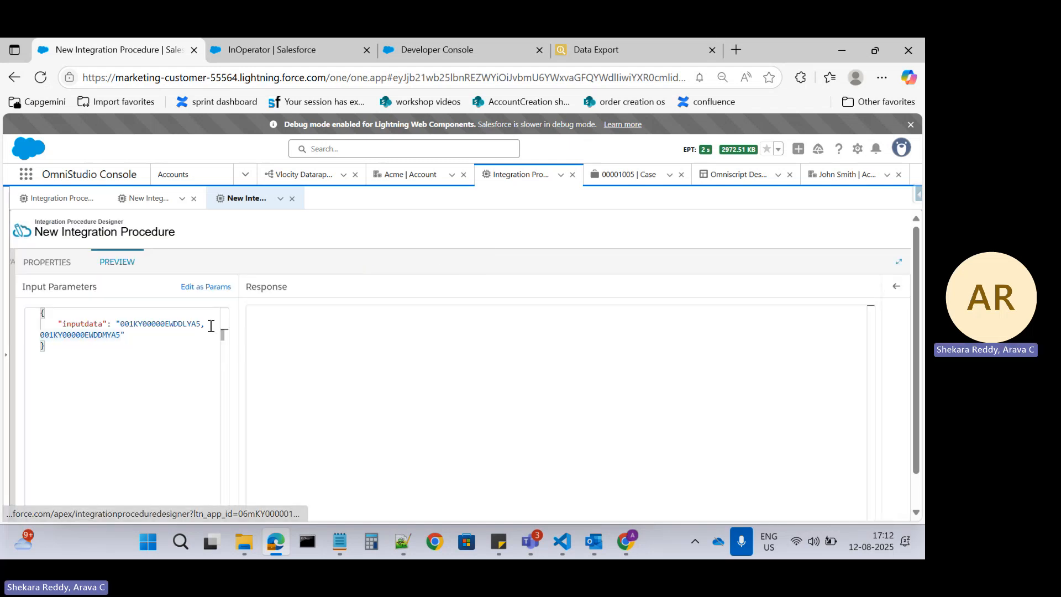
double_click(92, 324)
key(ctrl+c)
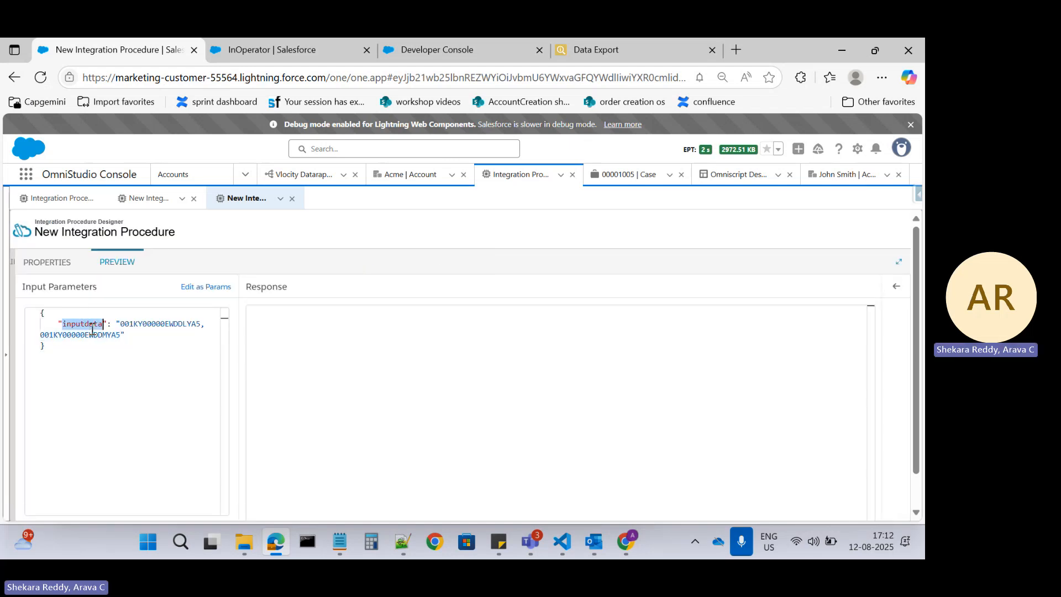
click(47, 262)
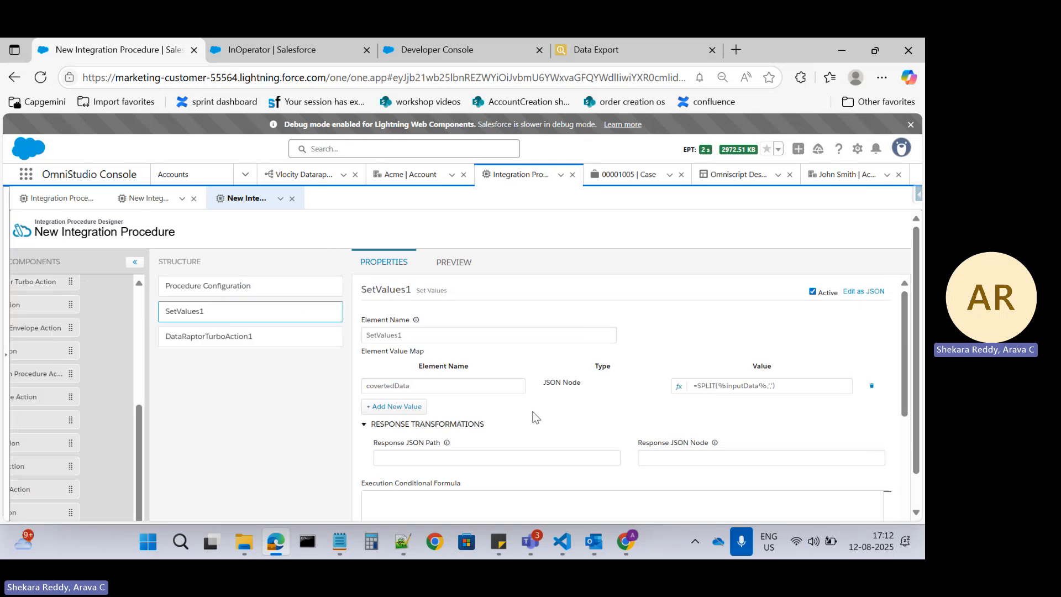
click(683, 386)
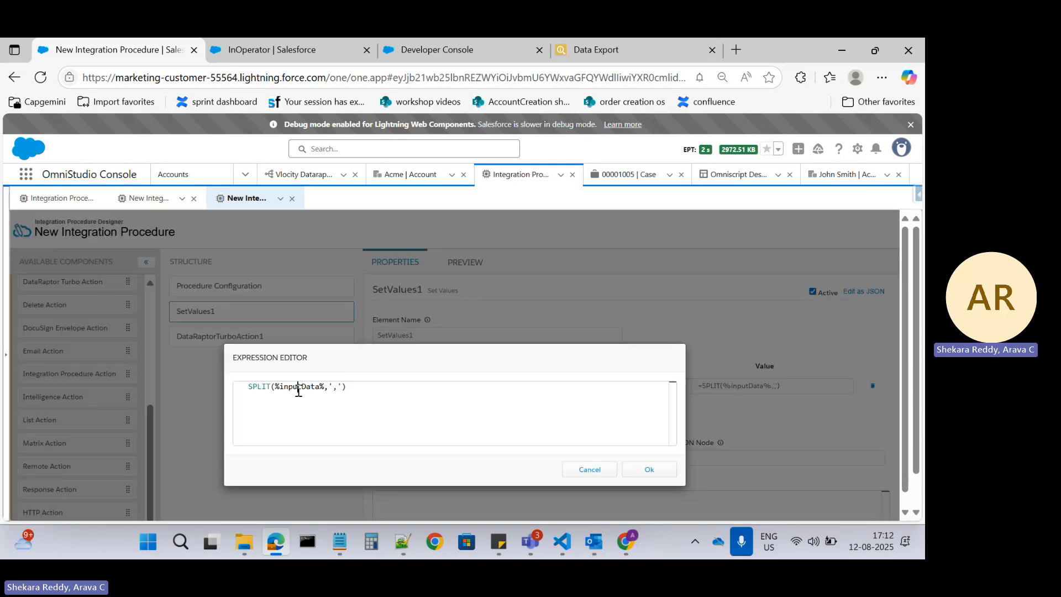
double_click(296, 386)
key(ctrl+v)
click(646, 468)
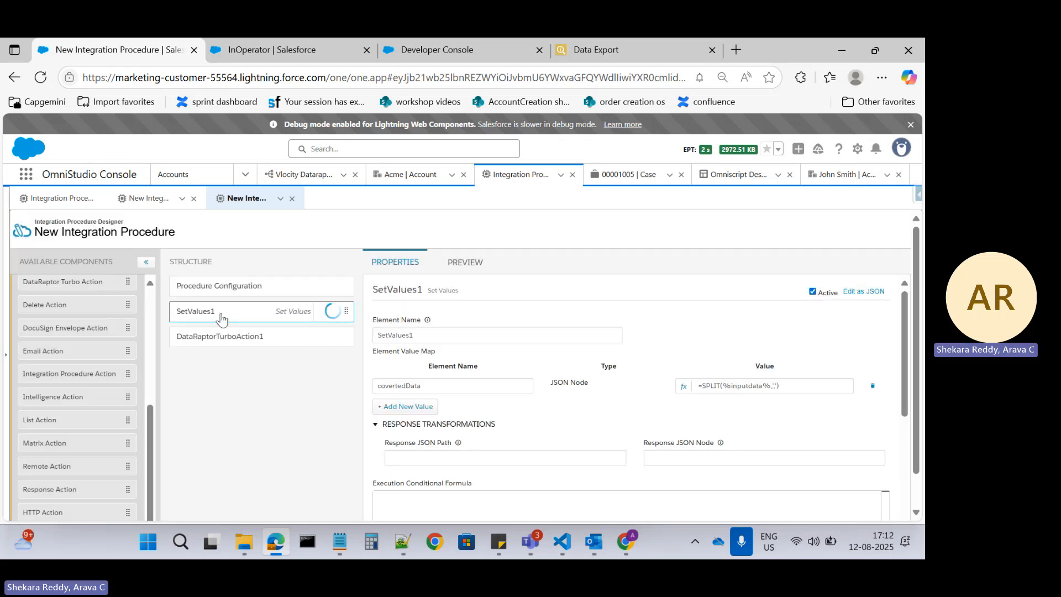
Step: Set the value of the records additional input on DataRaptorTurboAction1 to %covertedData%
mouse_move(190, 333)
mouse_move(192, 314)
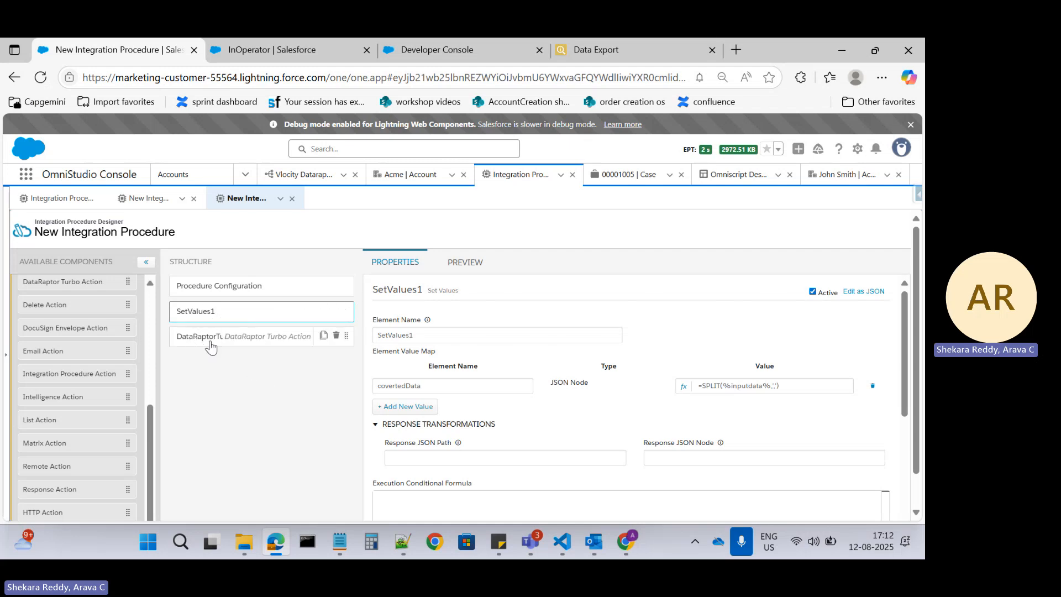
double_click(405, 388)
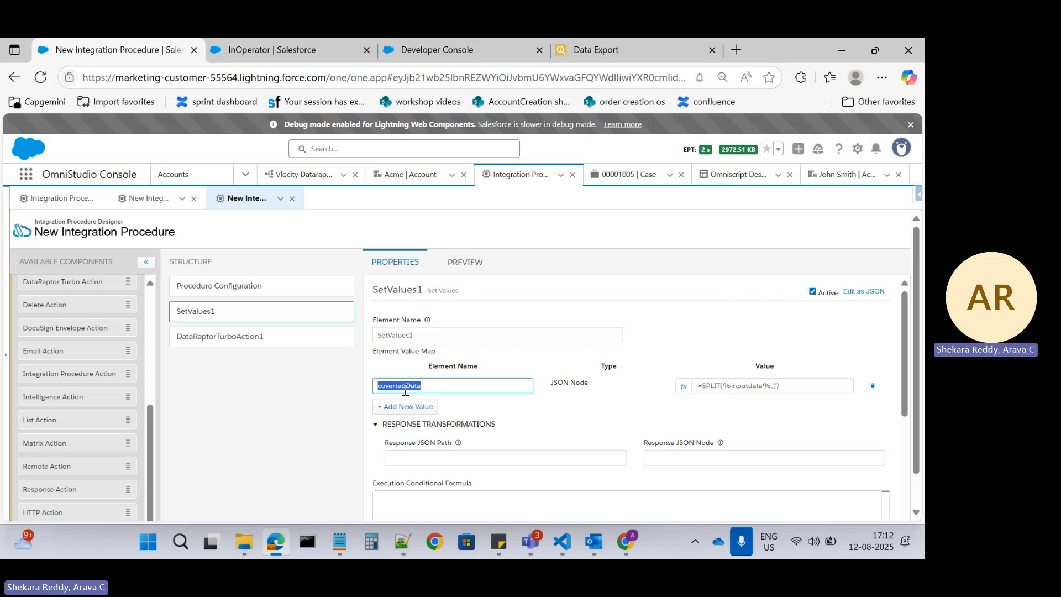
click(220, 342)
scroll(527, 401, down, 1)
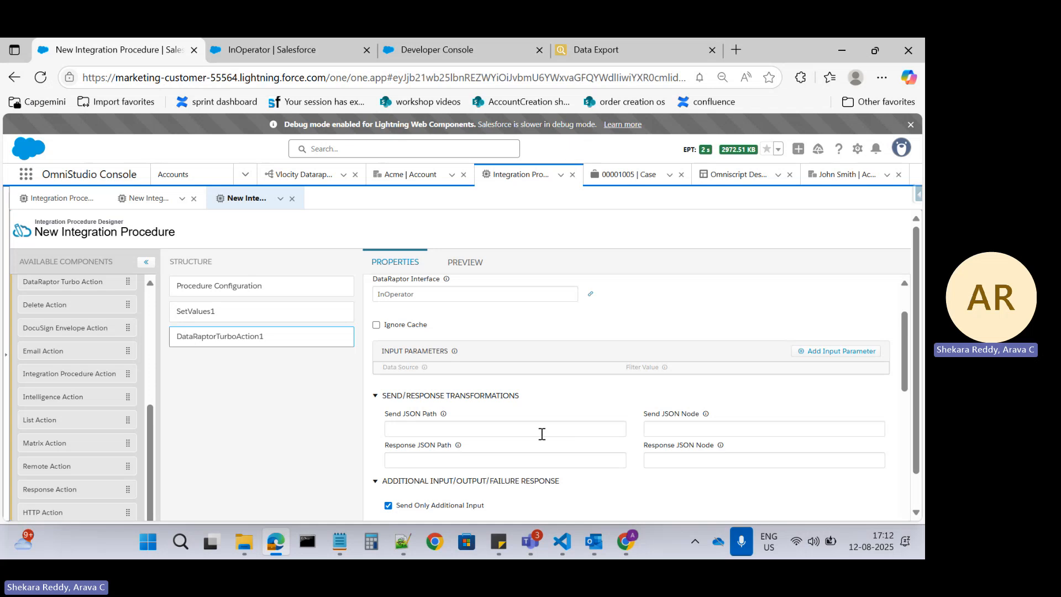
scroll(536, 436, down, 1)
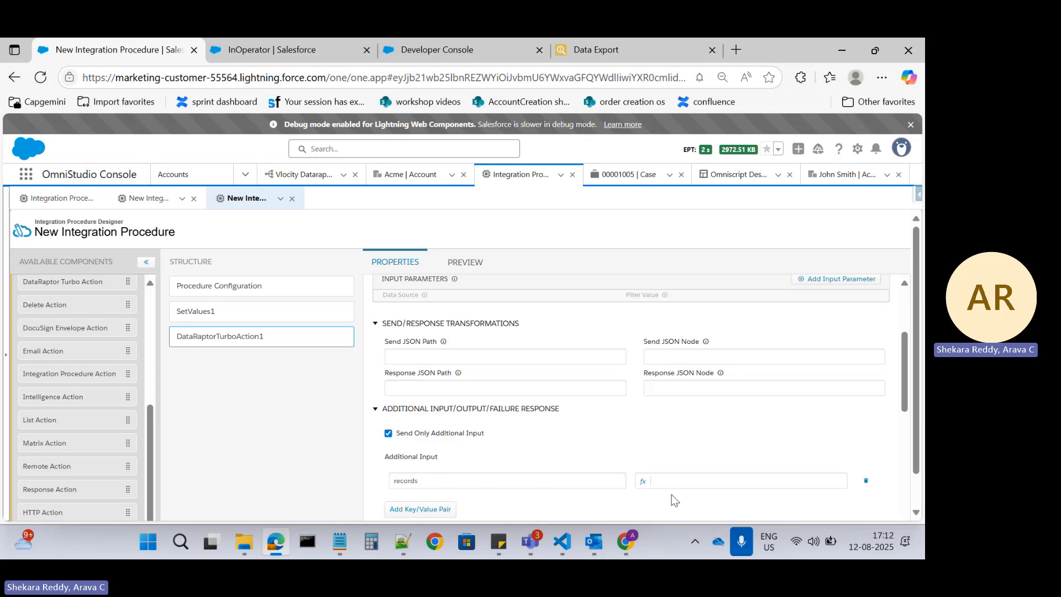
click(721, 480)
text(covertedData%)
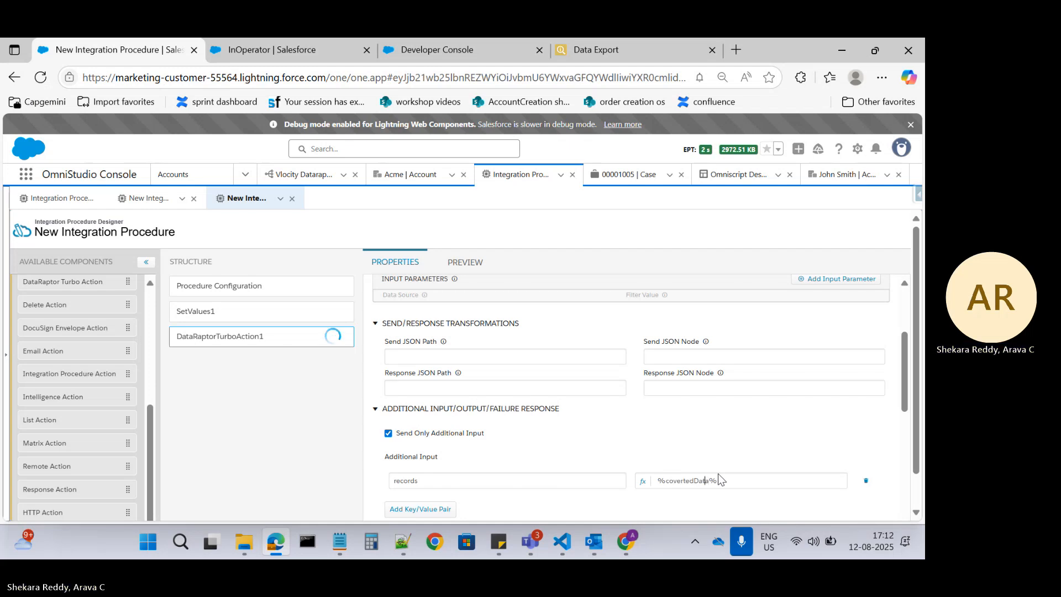
Step: Prefix the merge field in the records value with the element name so it reads %SetValues1:covertedData%
key(Left)
key(Left)
key(Left)
key(Left)
key(Left)
key(Left)
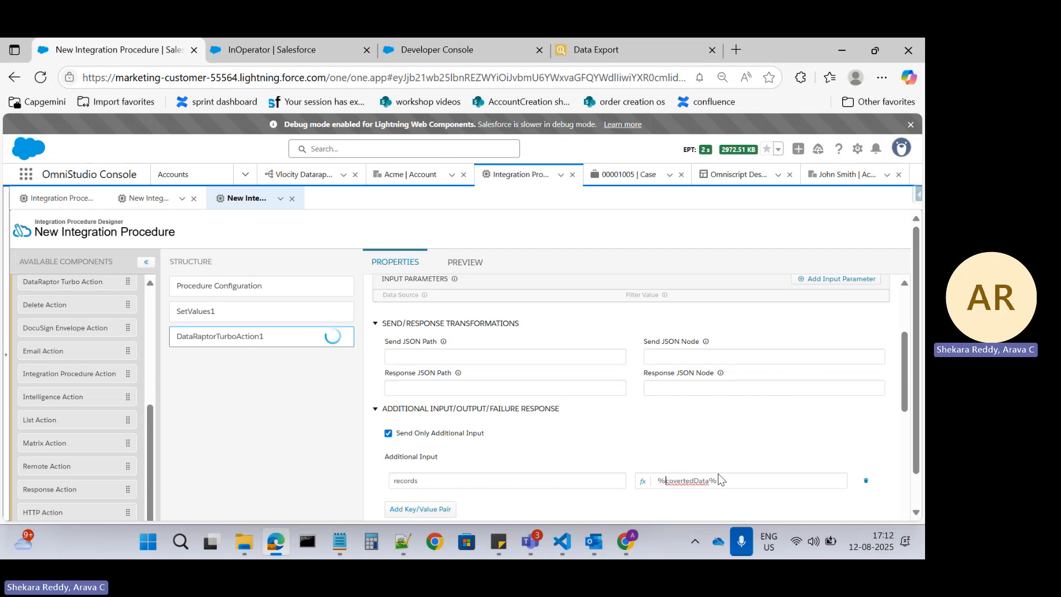
text(SetValues1:)
click(703, 481)
Step: Compare the Set Values element's name and value map with the records additional input on DataRaptorTurboAction1
click(199, 312)
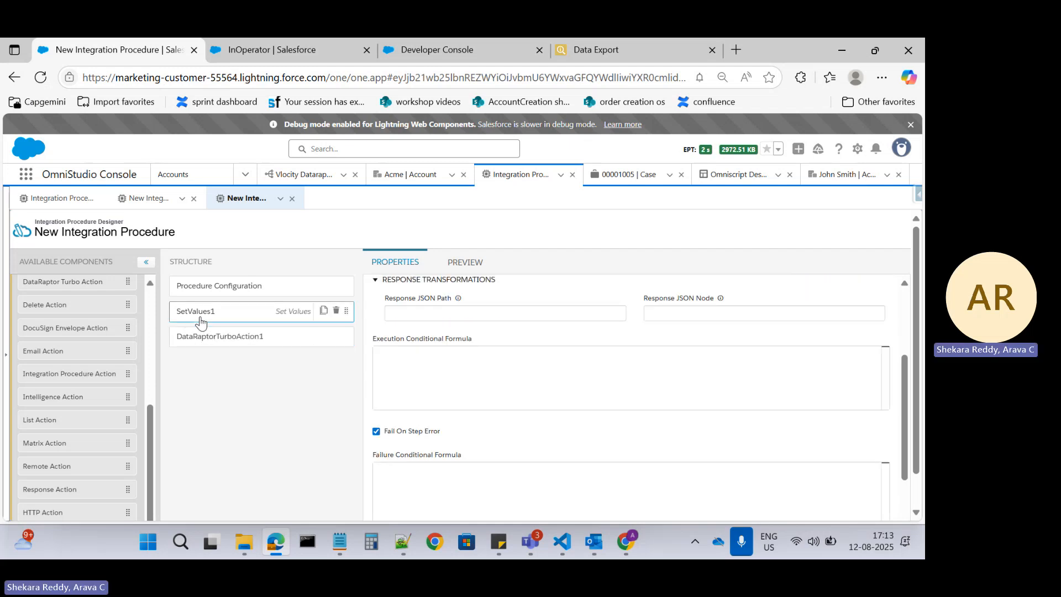
scroll(479, 349, up, 2)
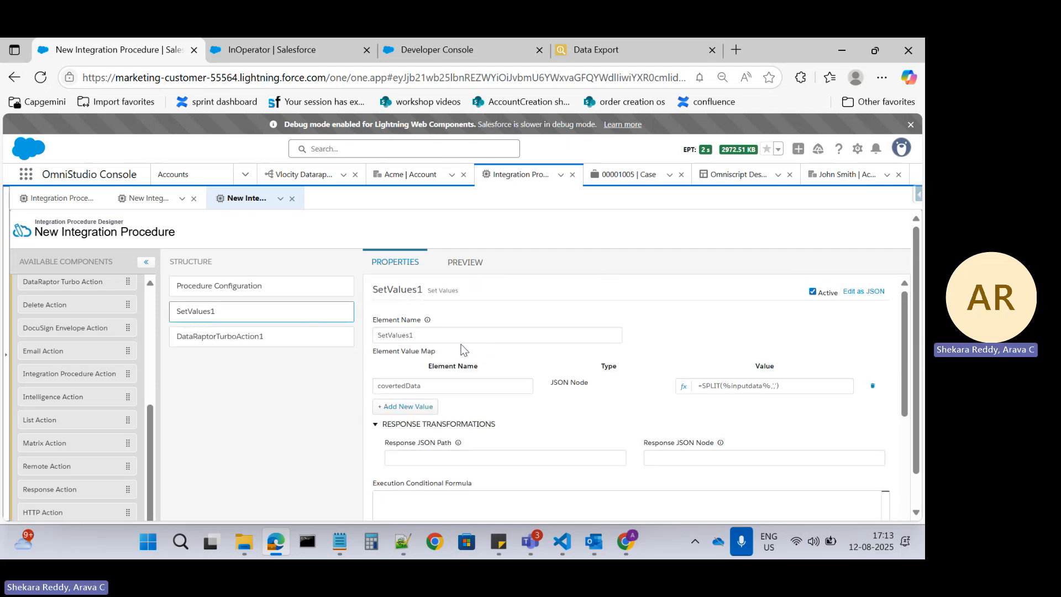
double_click(398, 335)
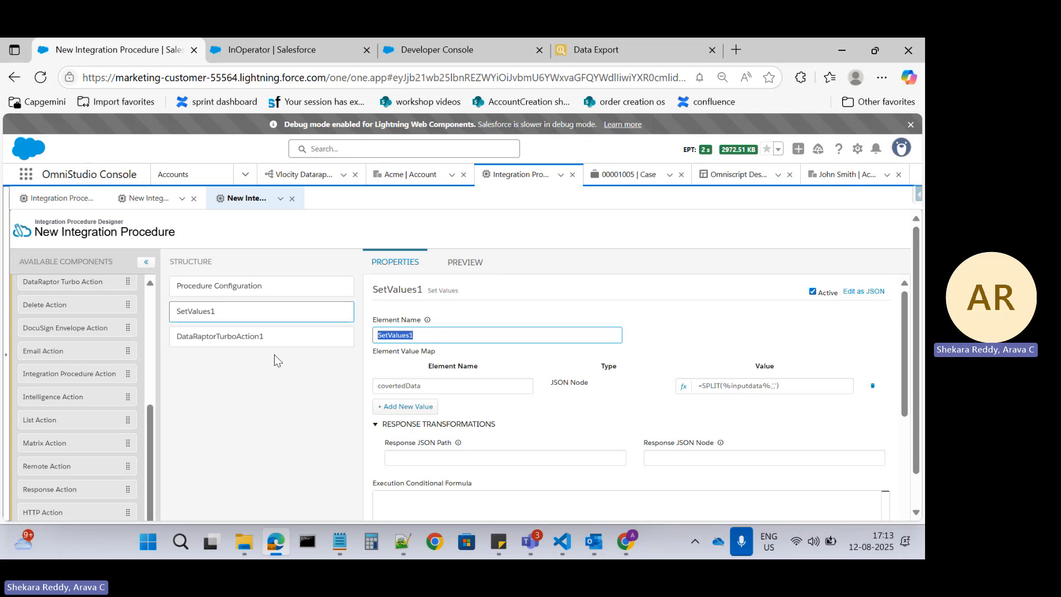
click(203, 338)
scroll(696, 439, down, 6)
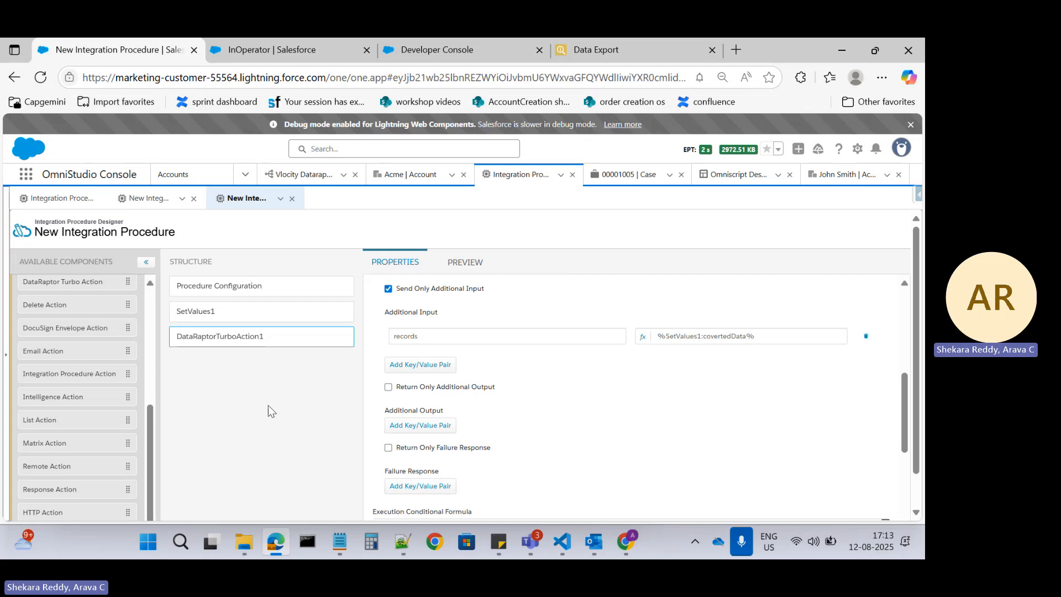
scroll(259, 408, down, 1)
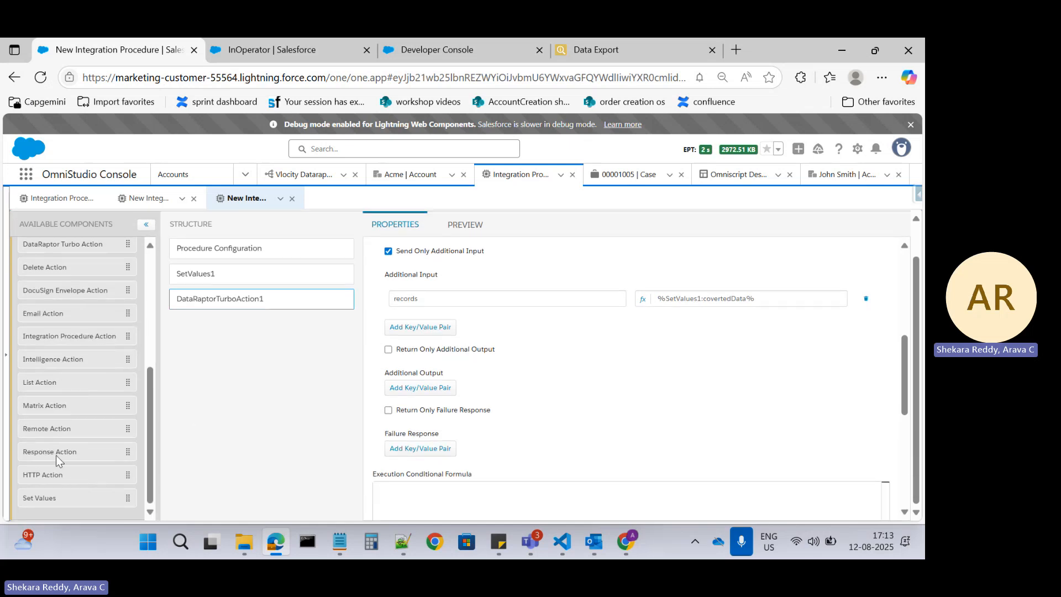
Step: Add a Response Action below DataRaptorTurboAction1 and copy the turbo action's element name
drag(55, 455, 231, 391)
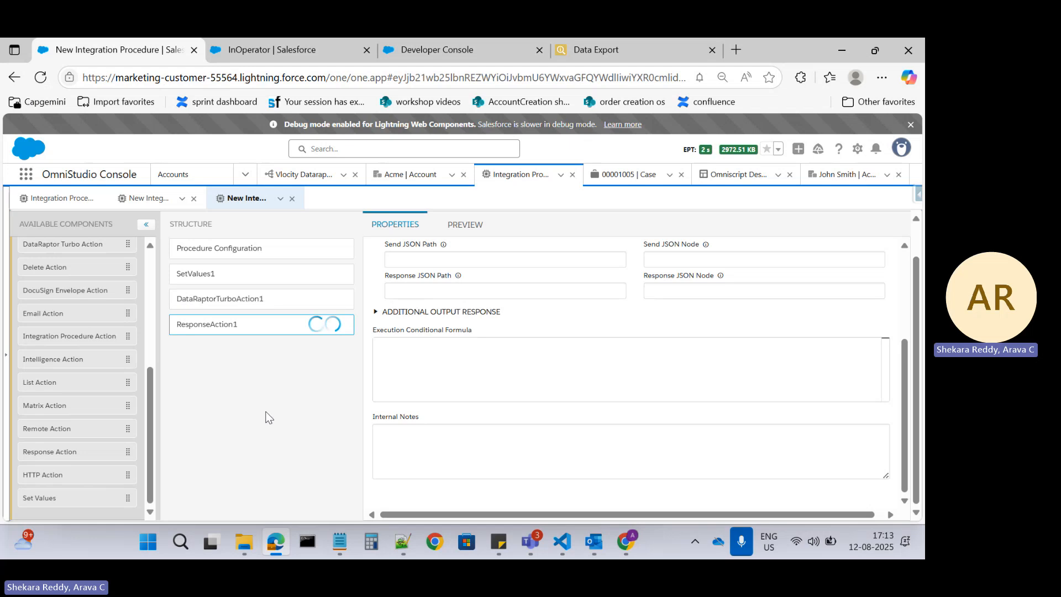
click(216, 303)
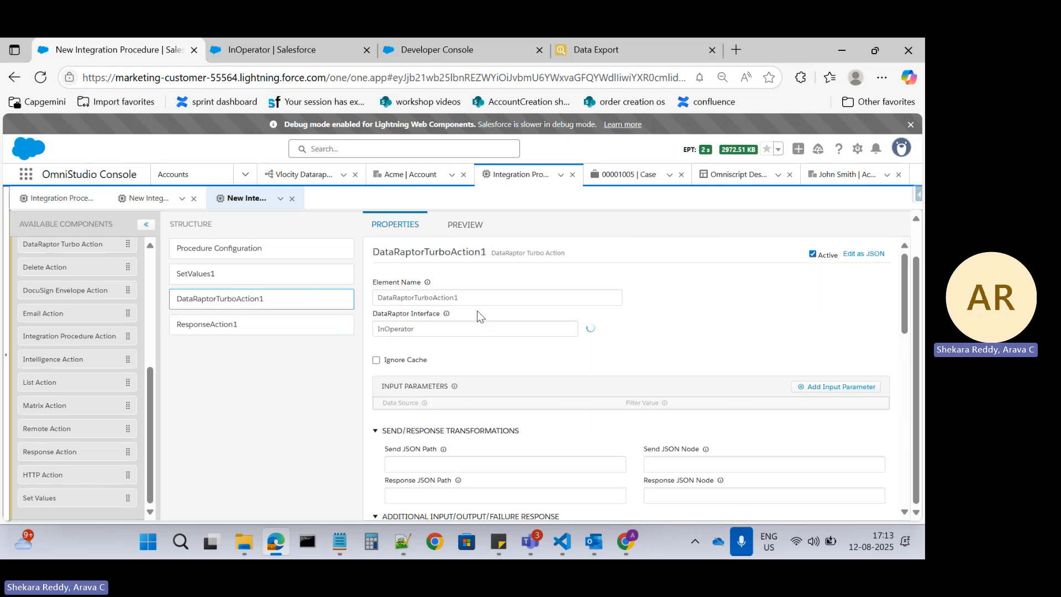
scroll(480, 316, up, 1)
double_click(427, 331)
key(ctrl+c)
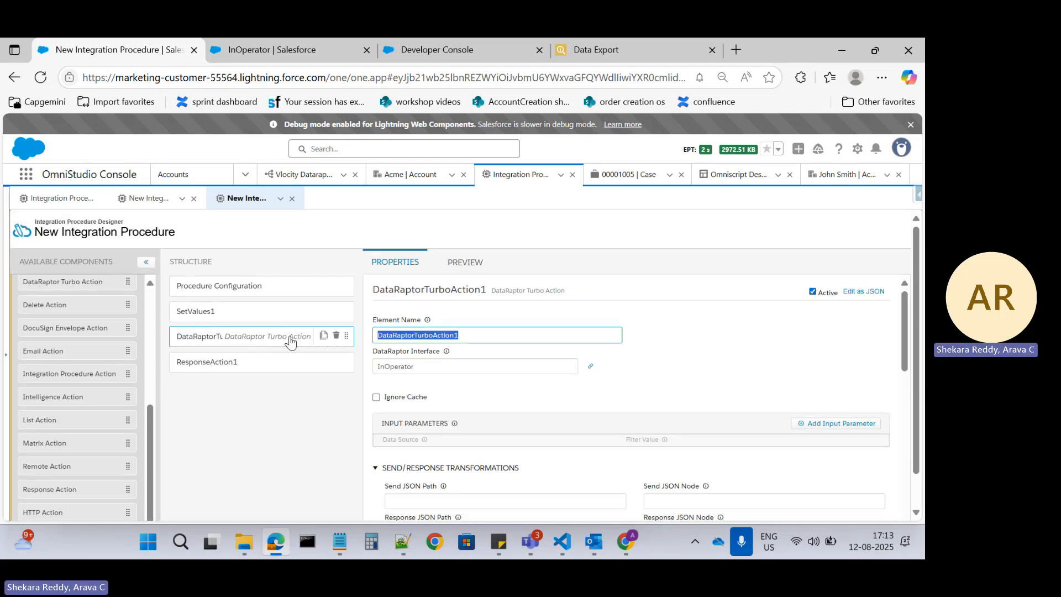
Step: Make ResponseAction1 return only additional output, with the key datafromDR set to %DataRaptorTurboAction1%
click(203, 366)
scroll(409, 420, down, 3)
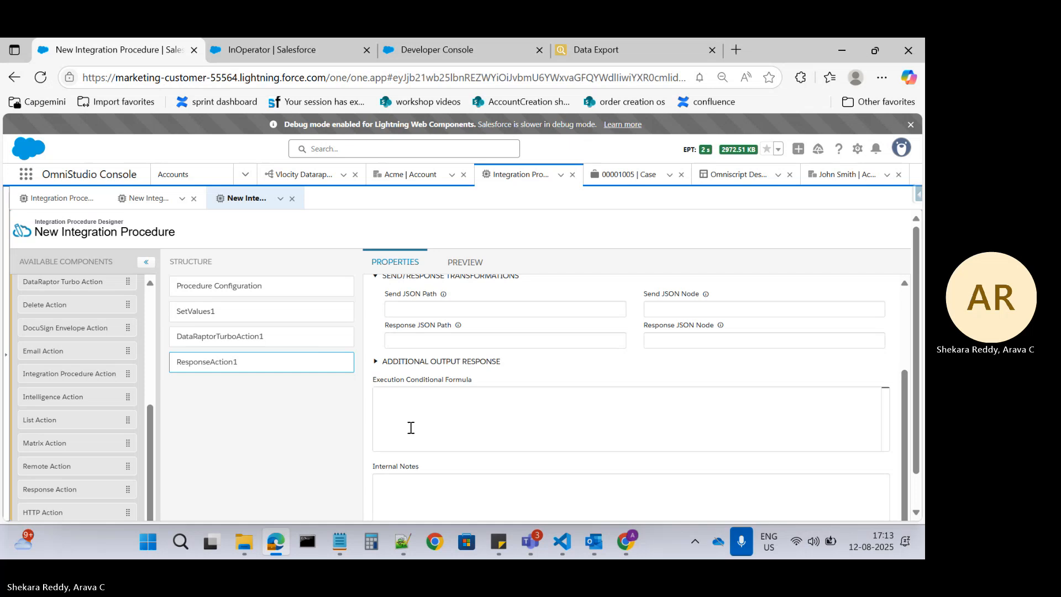
click(375, 356)
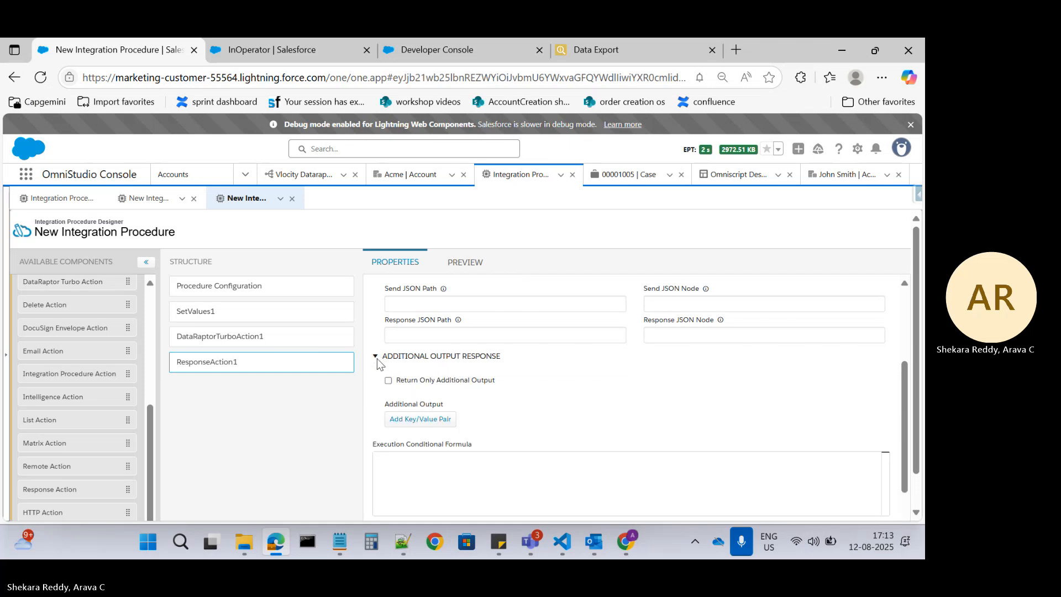
click(409, 419)
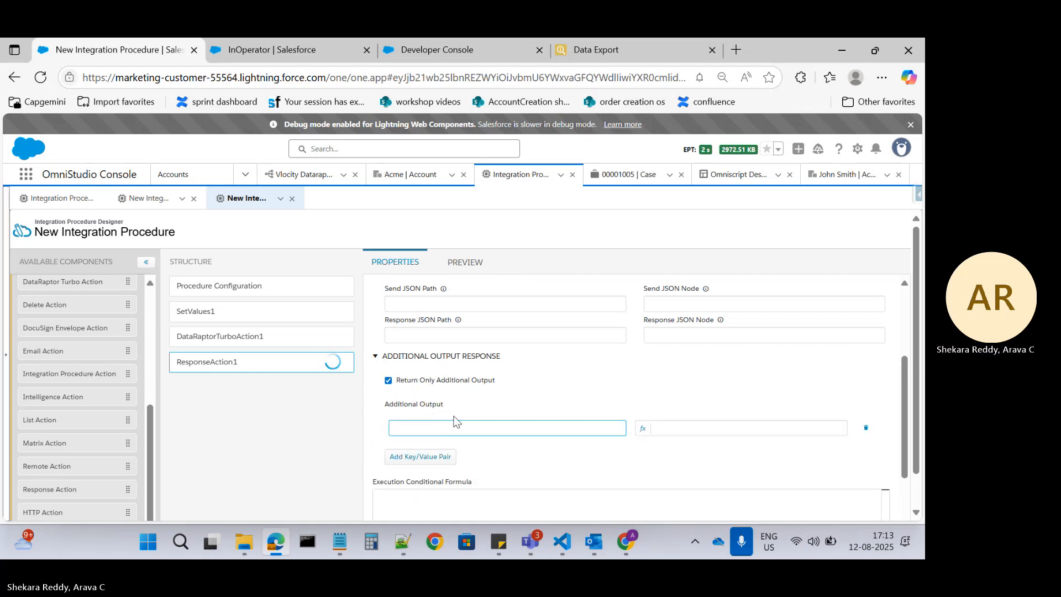
text(datafo)
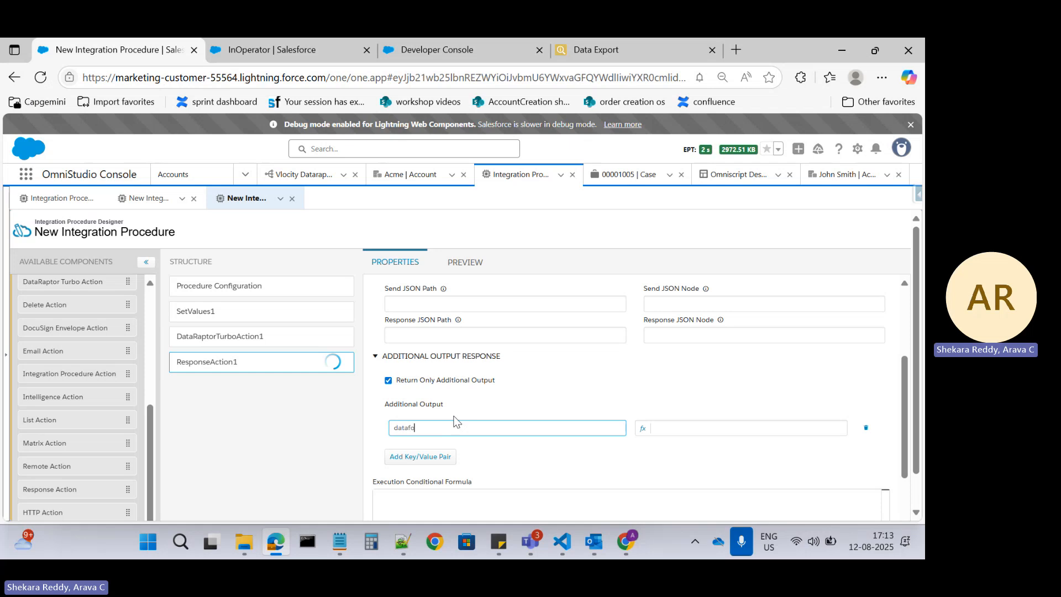
text(r)
key(BackSpace)
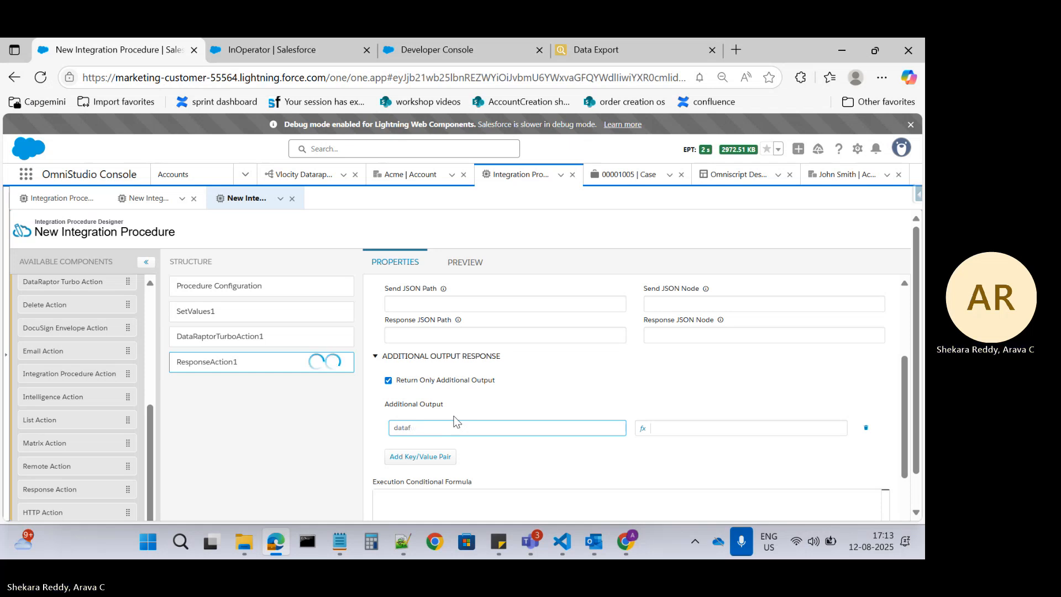
text(i)
text(omDR)
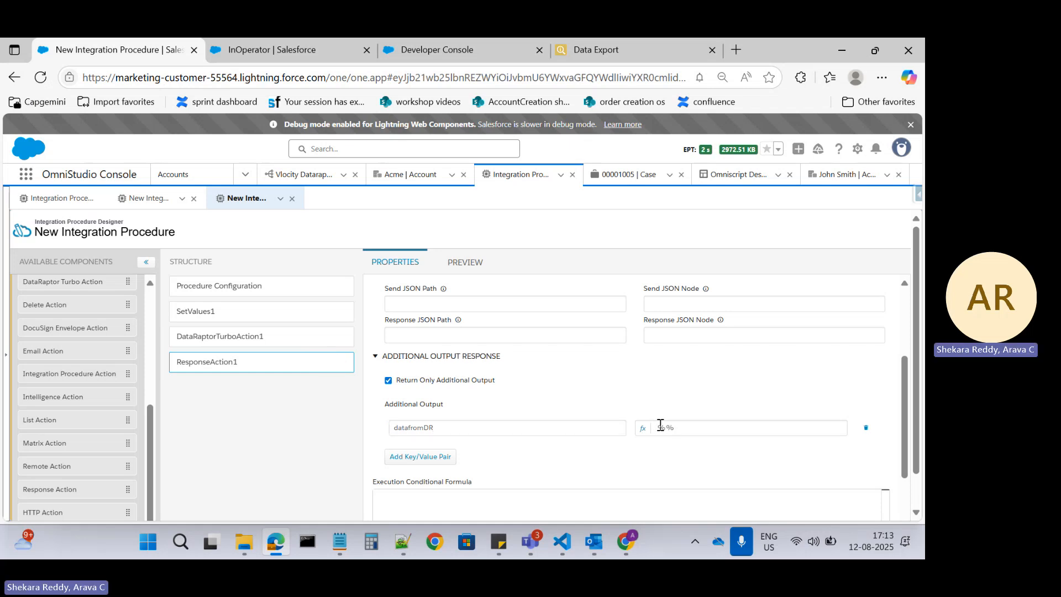
key(ctrl+v)
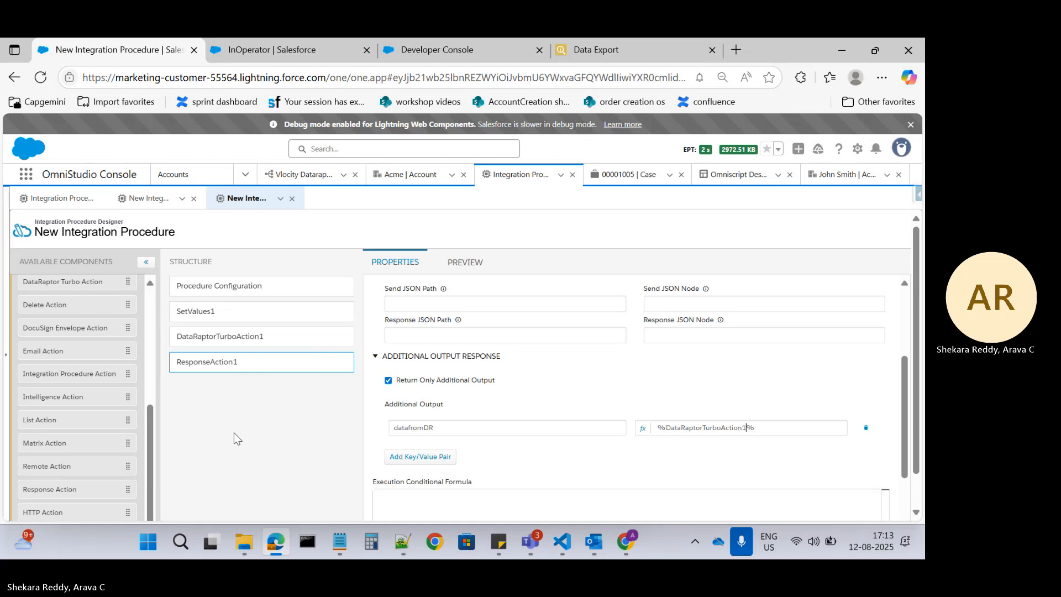
Step: Execute the integration procedure in preview with the two comma-separated account Ids in inputdata
click(461, 264)
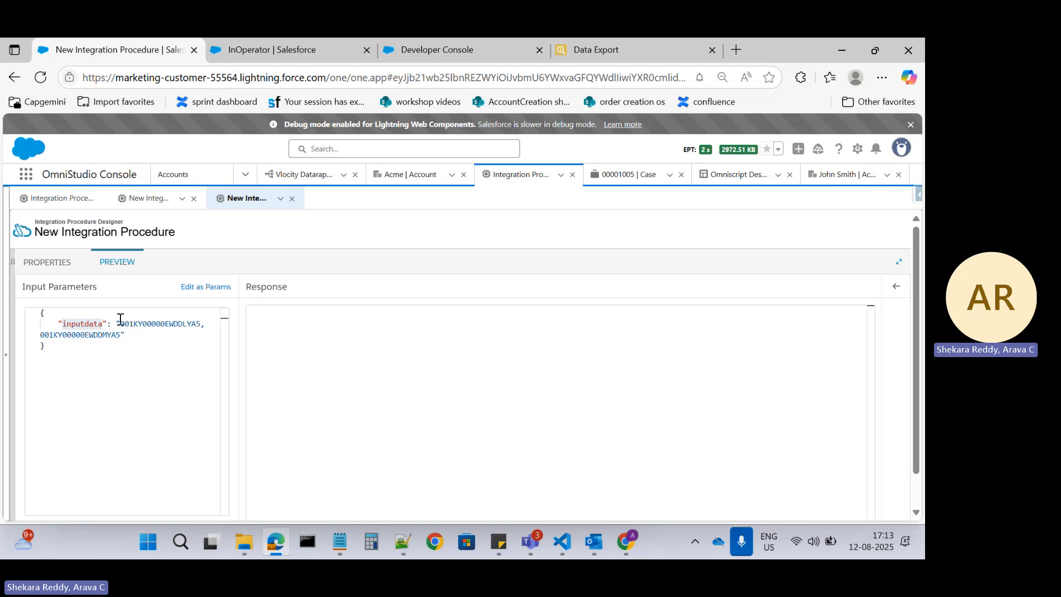
shift+click(209, 323)
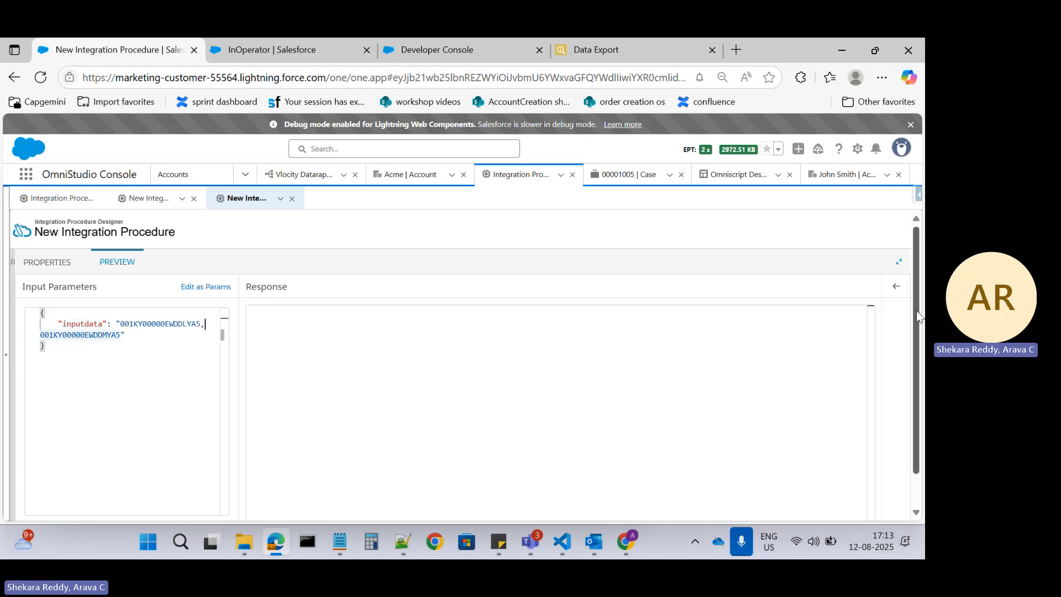
scroll(144, 497, down, 1)
click(198, 503)
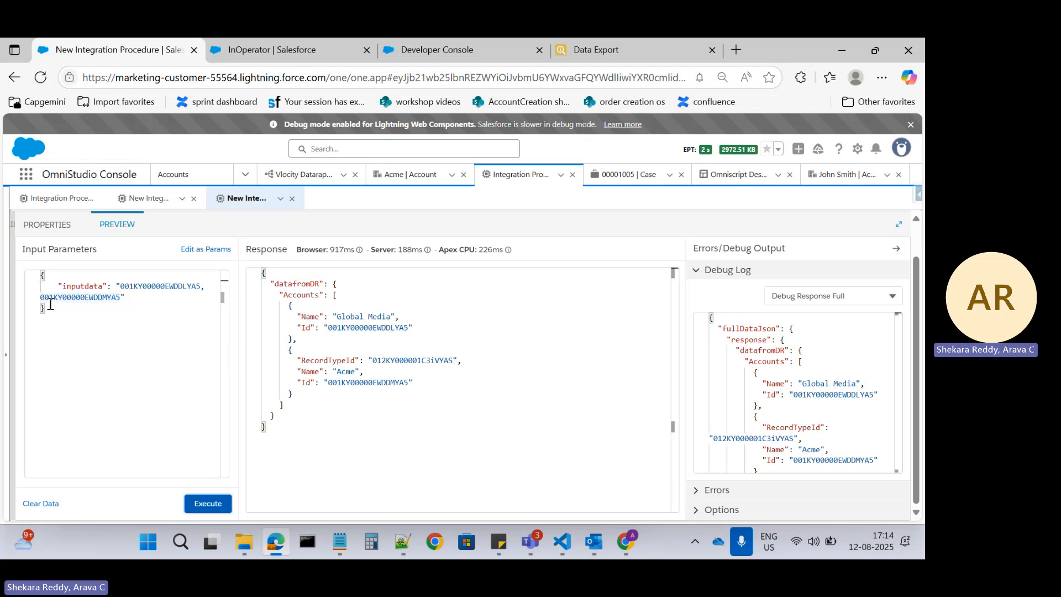
Step: Compare the accounts in the preview response with the DataRaptorTurboAction1 output in the debug log
click(348, 316)
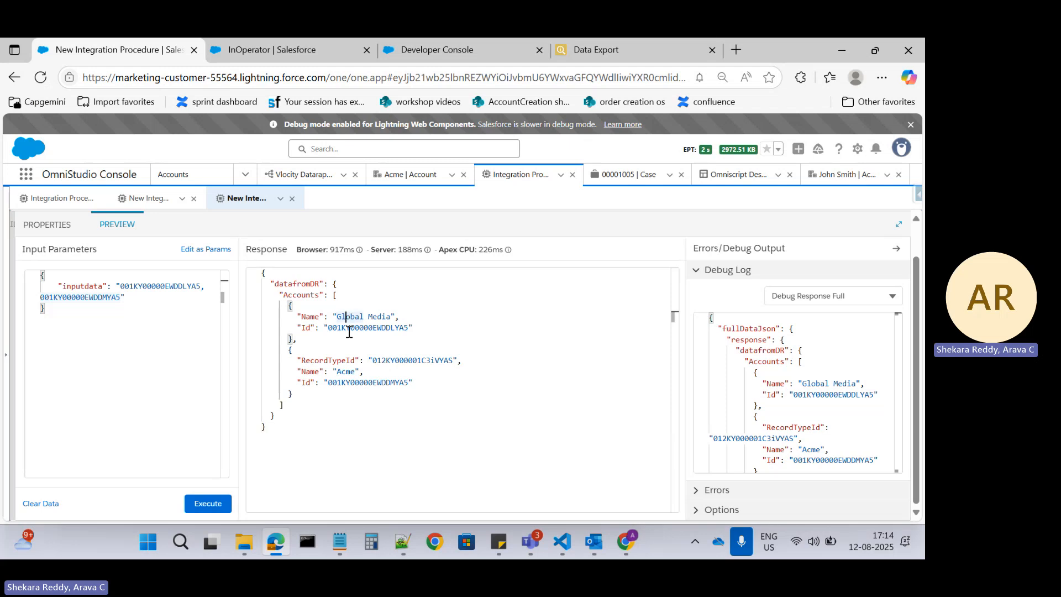
click(348, 371)
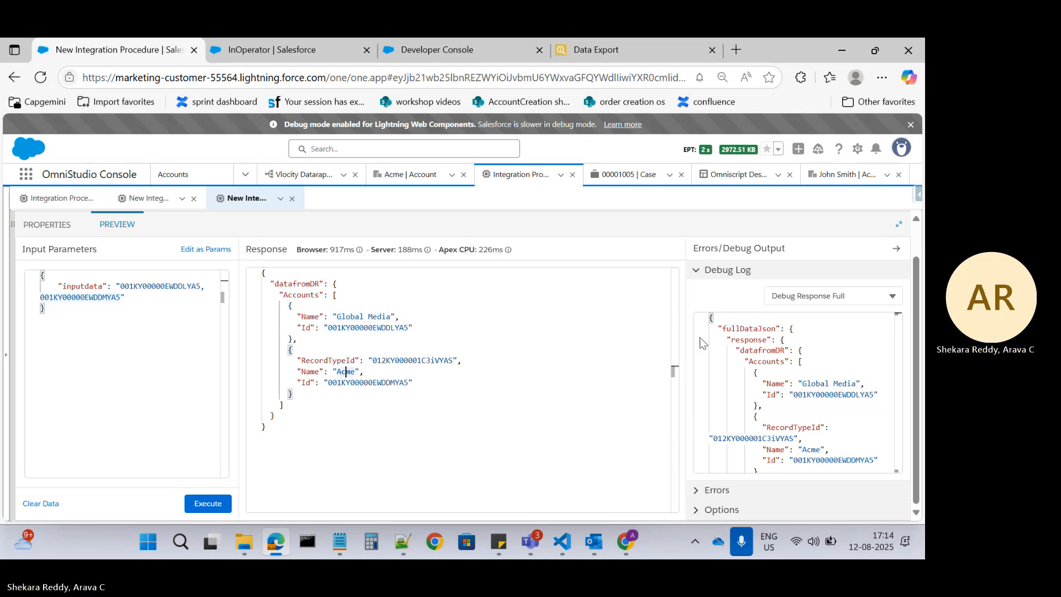
click(823, 296)
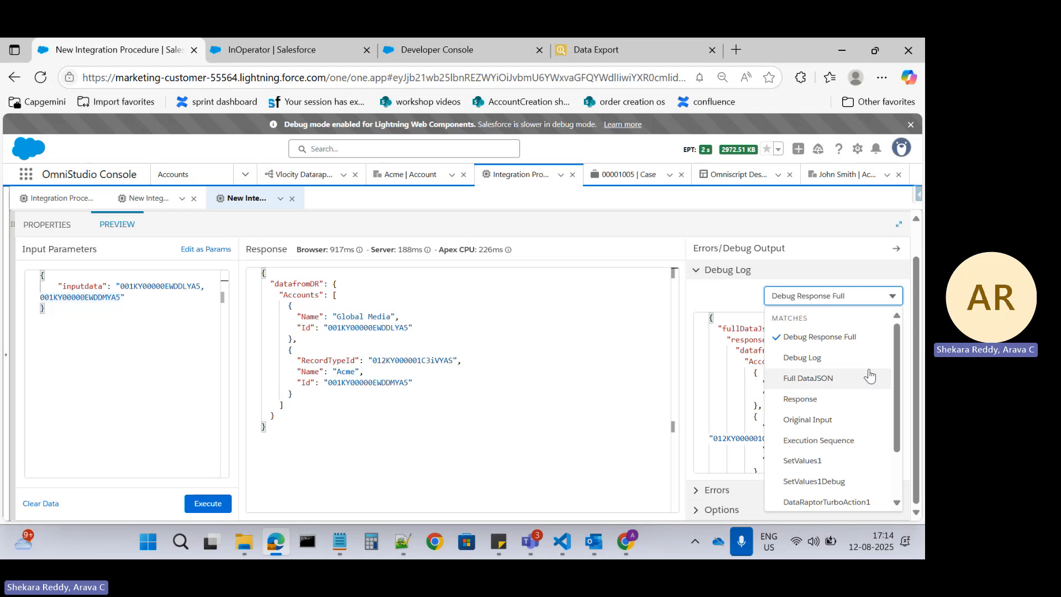
scroll(869, 376, down, 2)
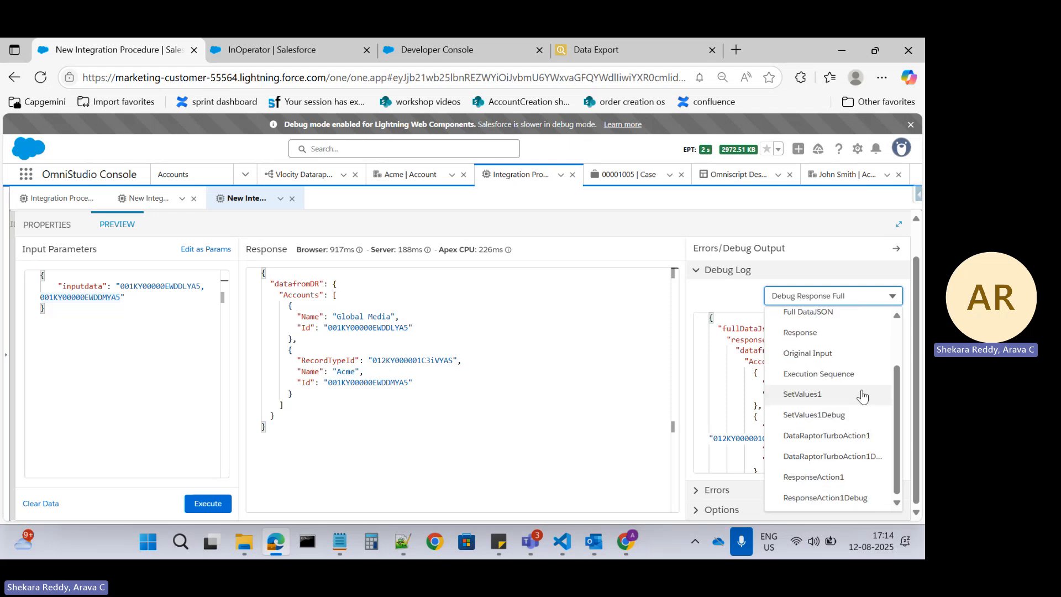
click(805, 437)
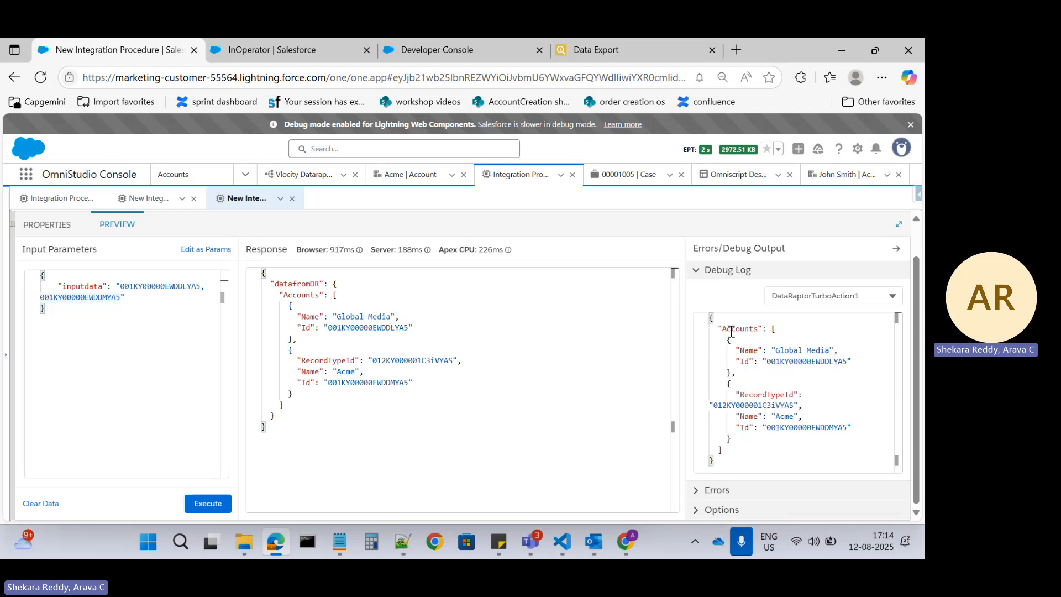
drag(279, 299, 319, 403)
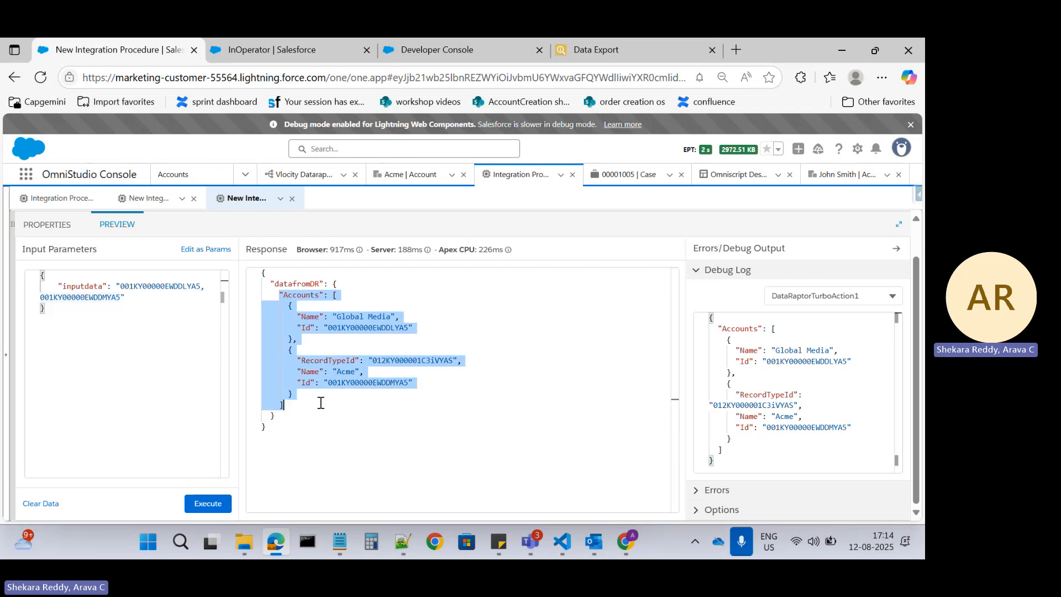
Step: Show DataRaptorTurboAction1Debug in the debug log and examine the records array passed as its input
click(820, 296)
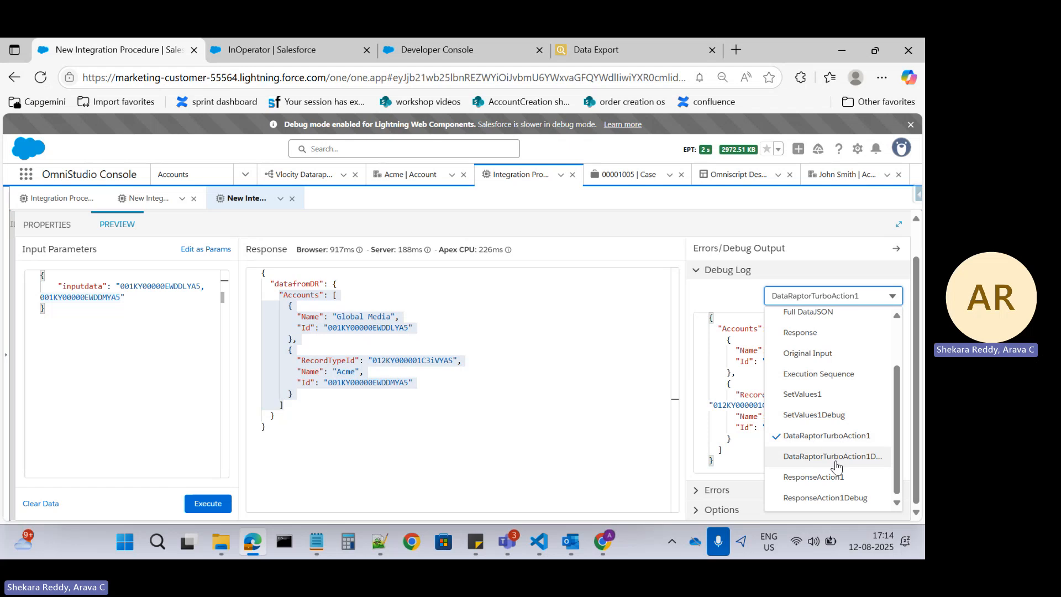
click(835, 461)
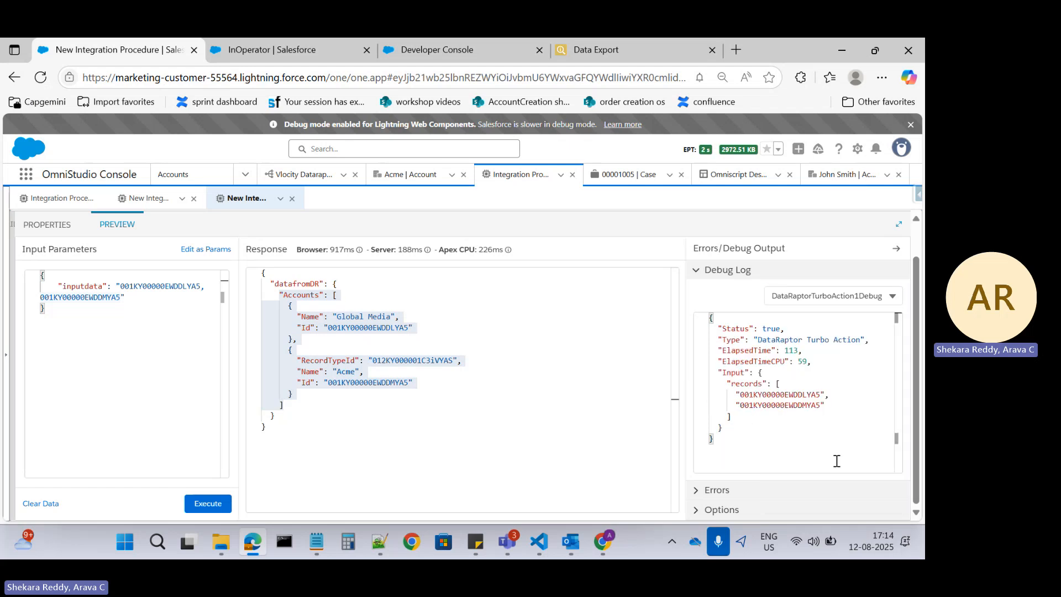
double_click(737, 374)
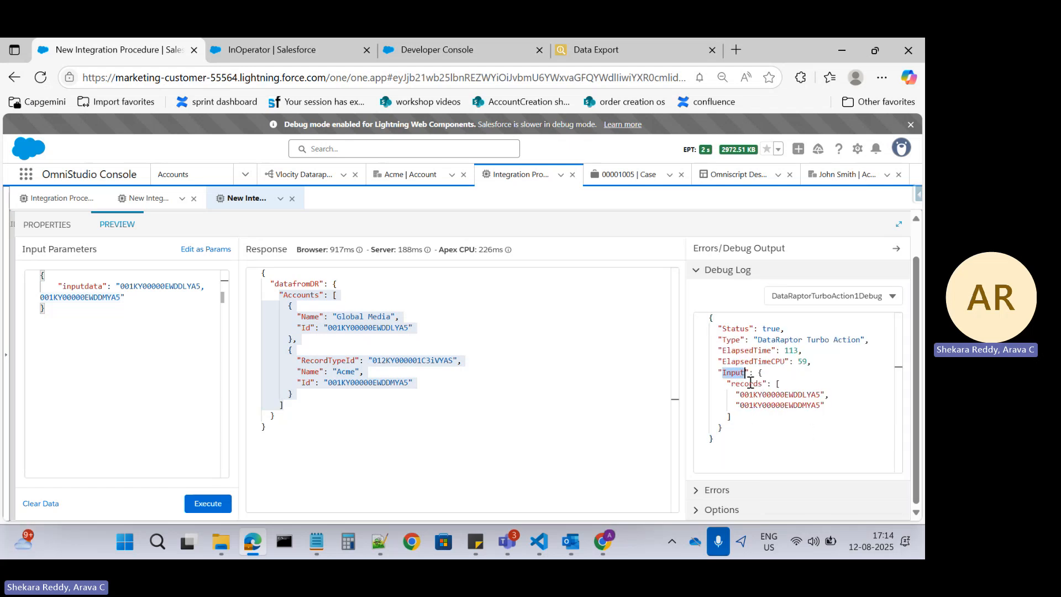
double_click(746, 384)
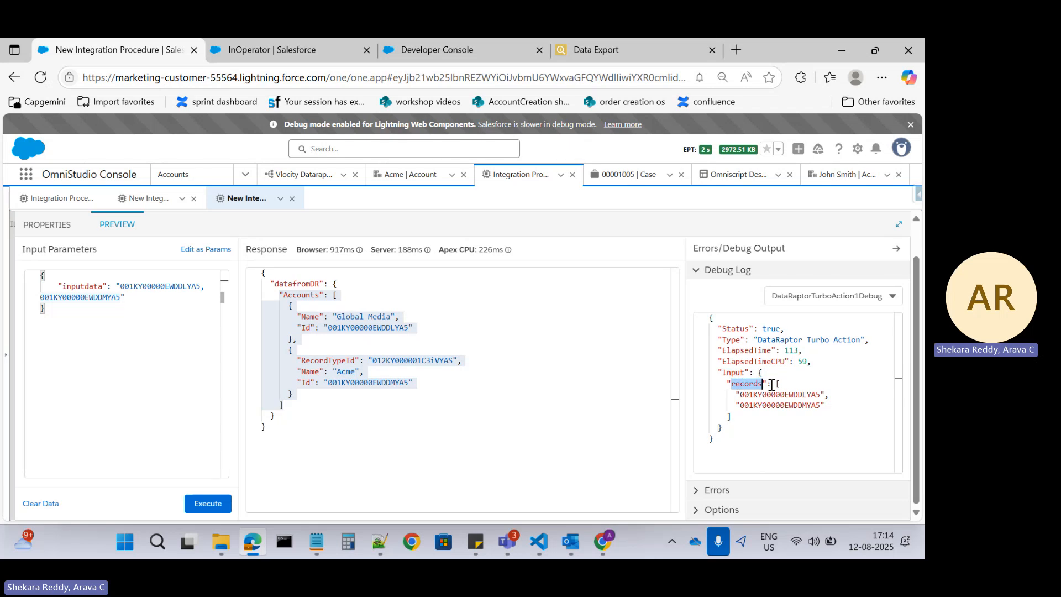
drag(772, 383, 825, 395)
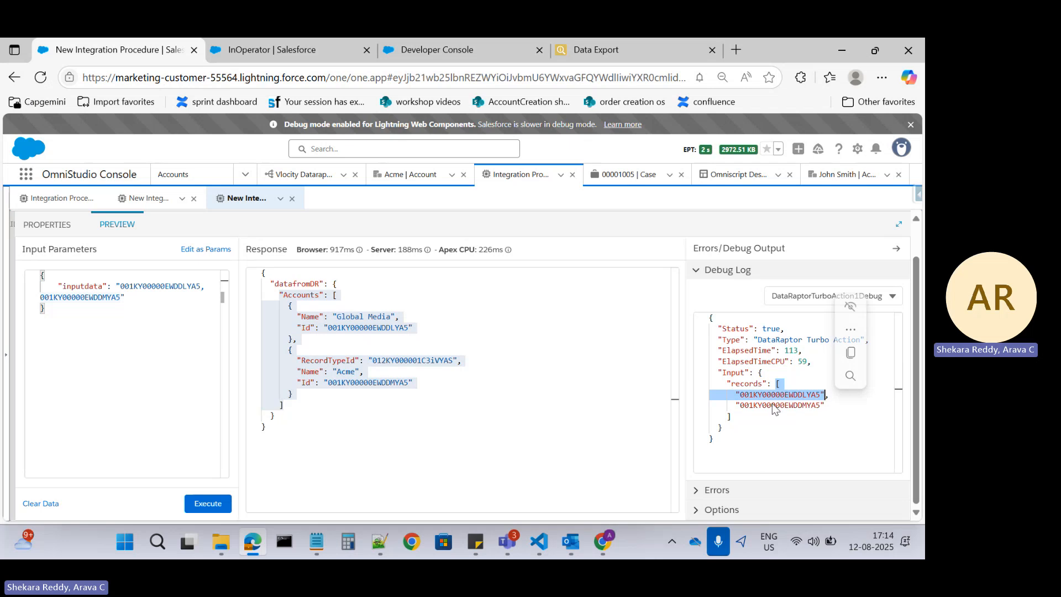
click(773, 414)
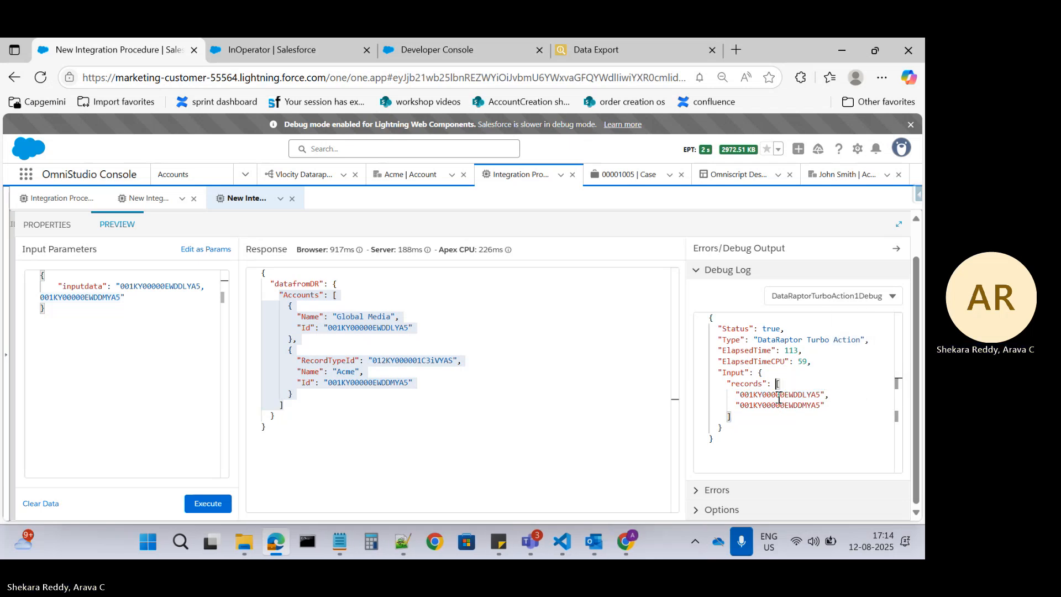
Step: Review the InOperator Turbo Extract's Id IN records filter and return to the integration procedure
click(56, 231)
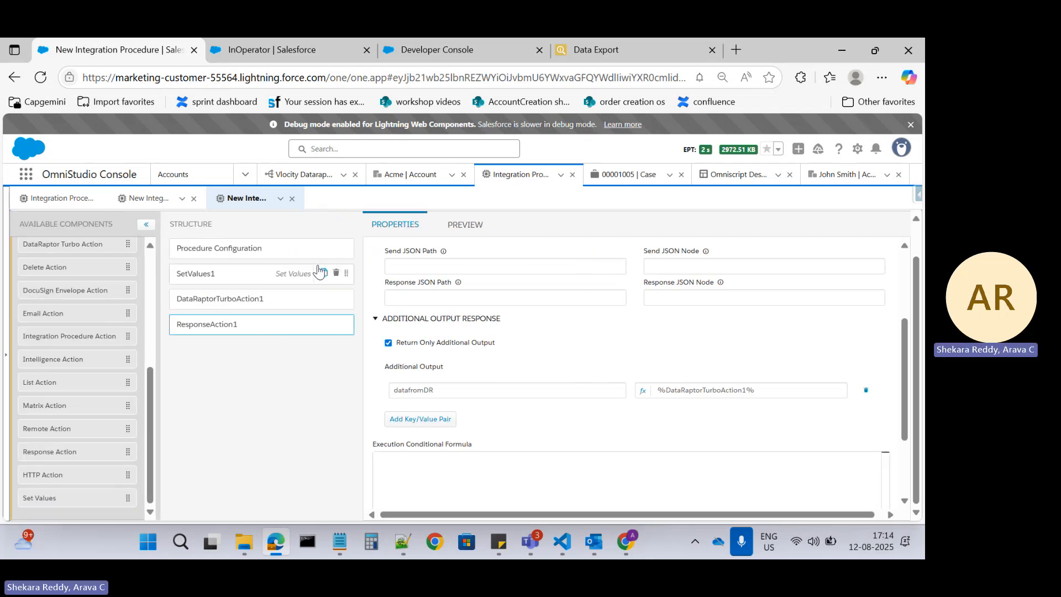
click(278, 52)
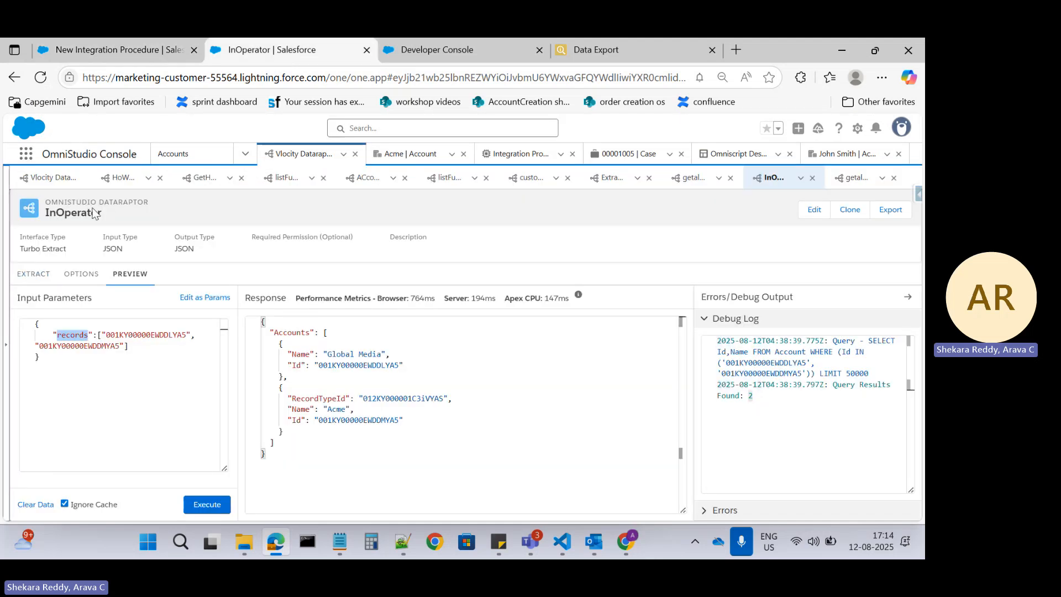
click(32, 274)
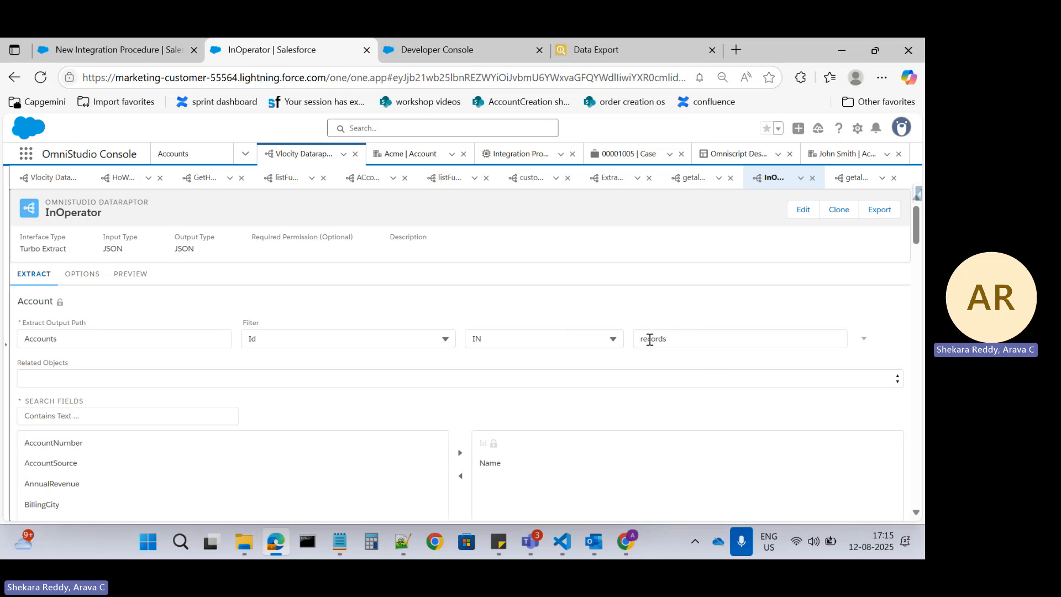
click(120, 274)
click(131, 49)
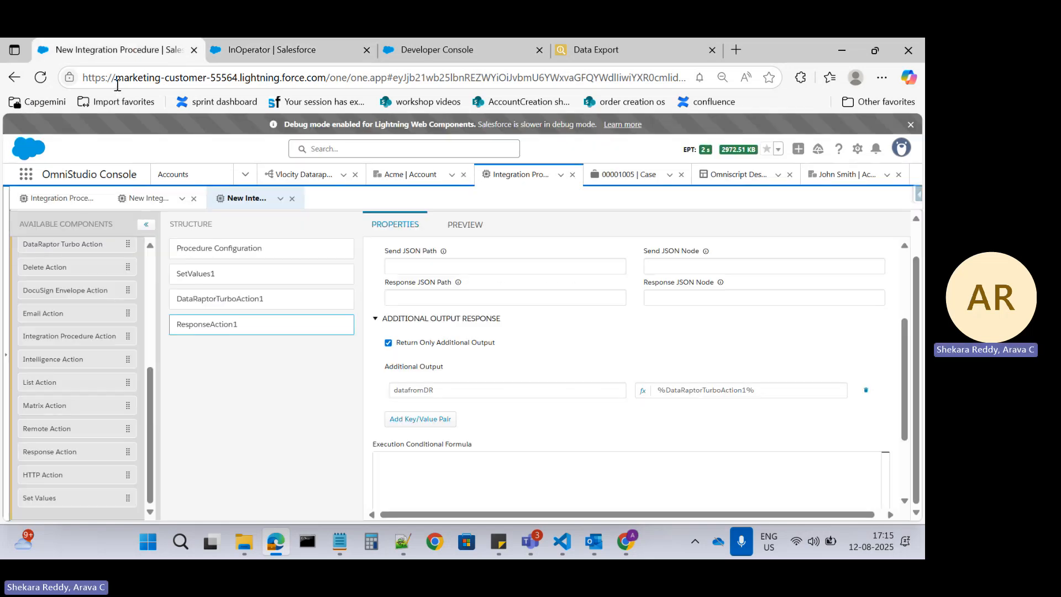
Step: Review the properties of SetValues1, DataRaptorTurboAction1 and ResponseAction1, including the SPLIT expression and the DataRaptor interface
scroll(114, 340, up, 5)
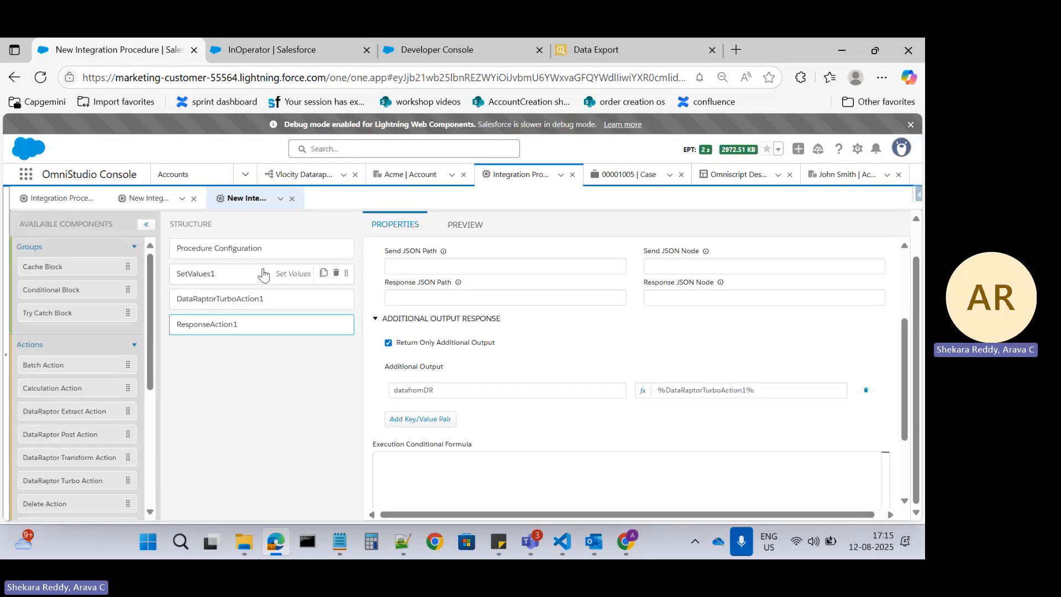
click(191, 273)
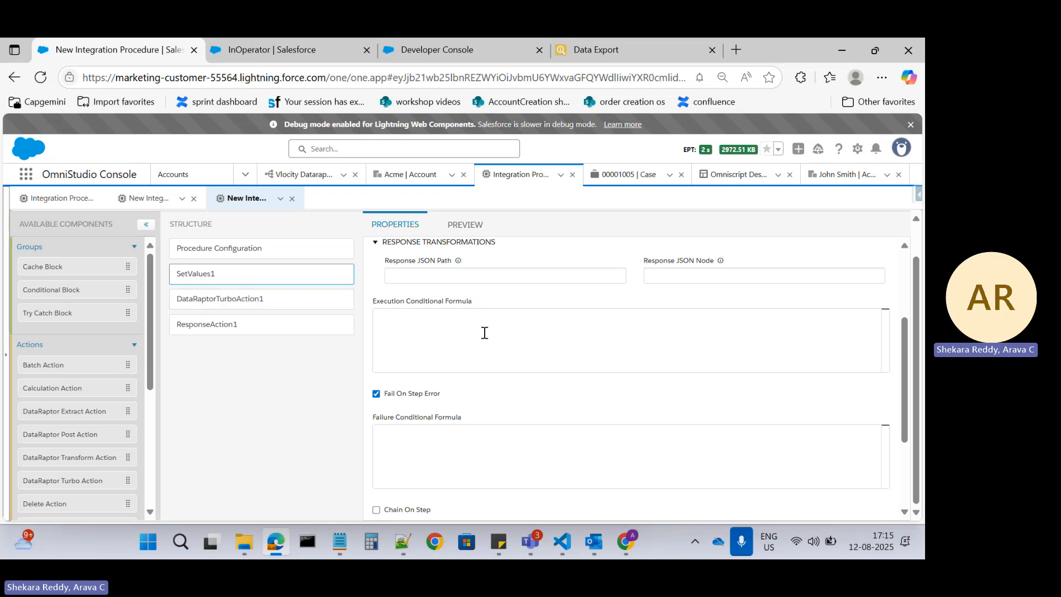
scroll(916, 384, up, 2)
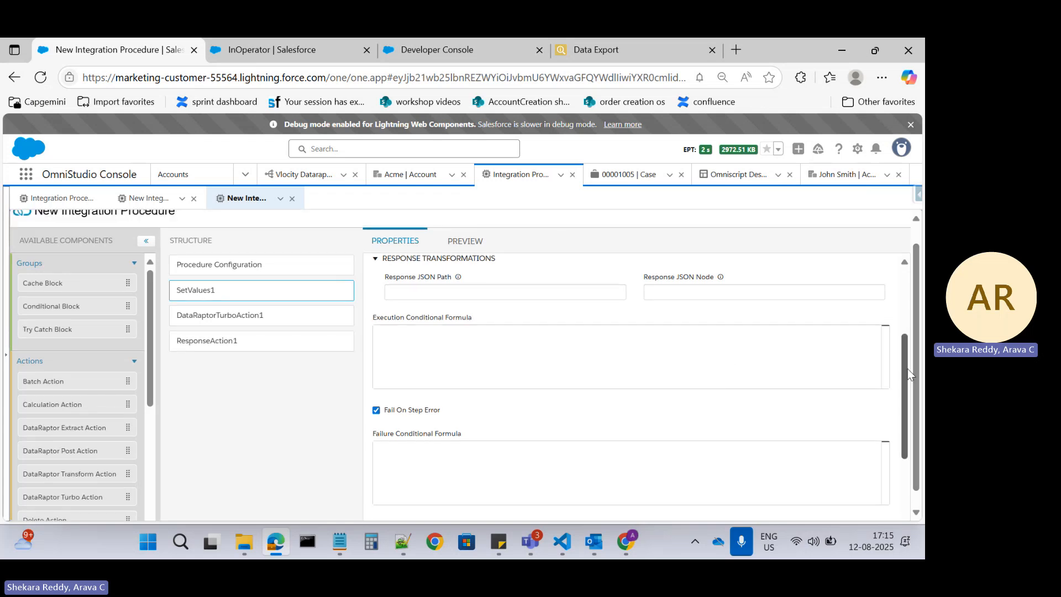
scroll(896, 307, up, 5)
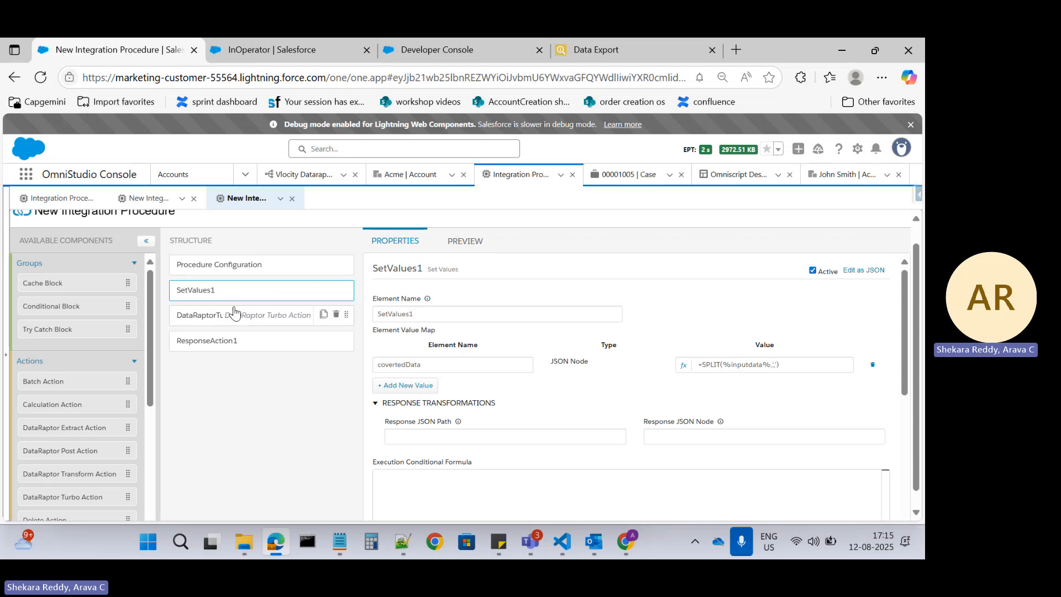
click(202, 315)
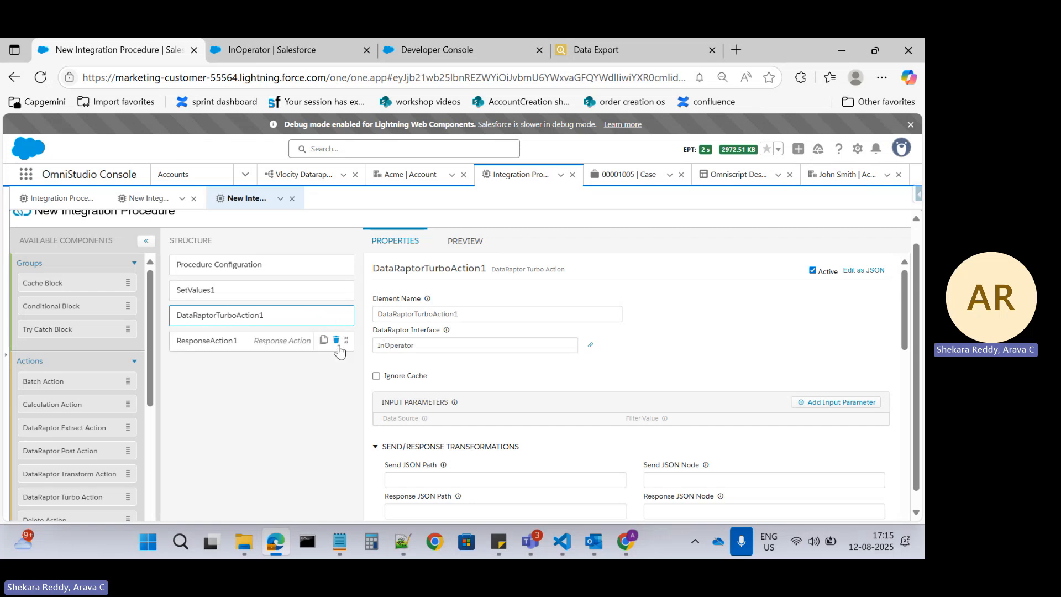
click(188, 347)
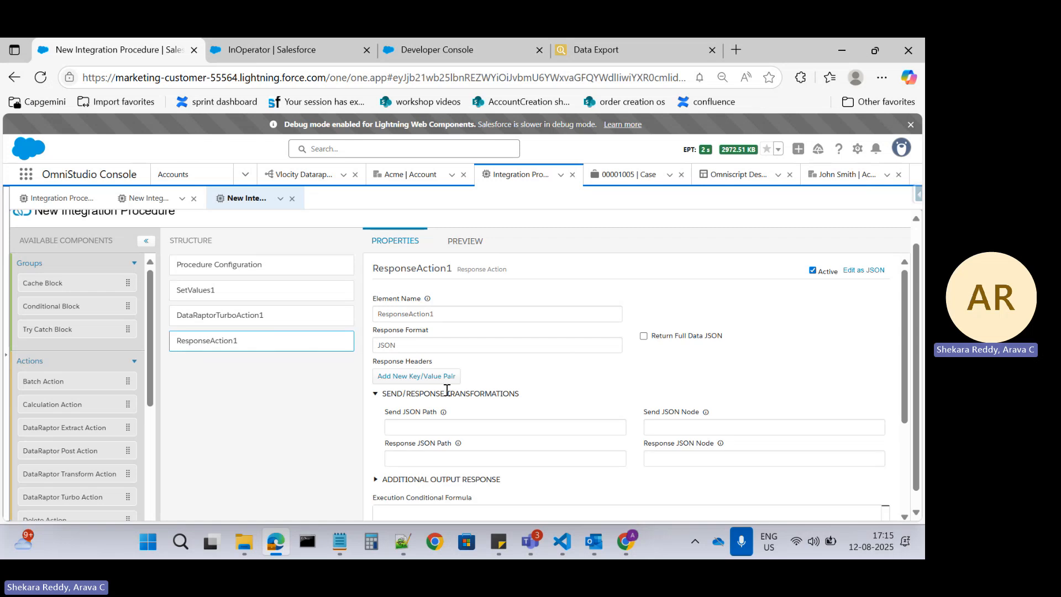
scroll(641, 442, down, 4)
scroll(636, 398, up, 5)
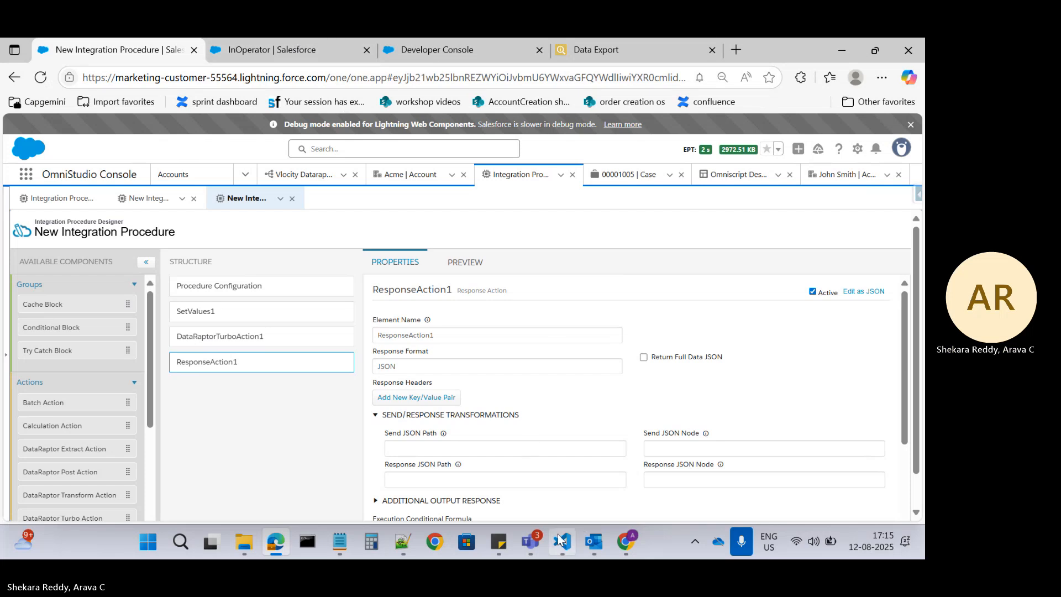
Step: Switch to the Microsoft Teams meeting window and stop sharing the screen
click(530, 542)
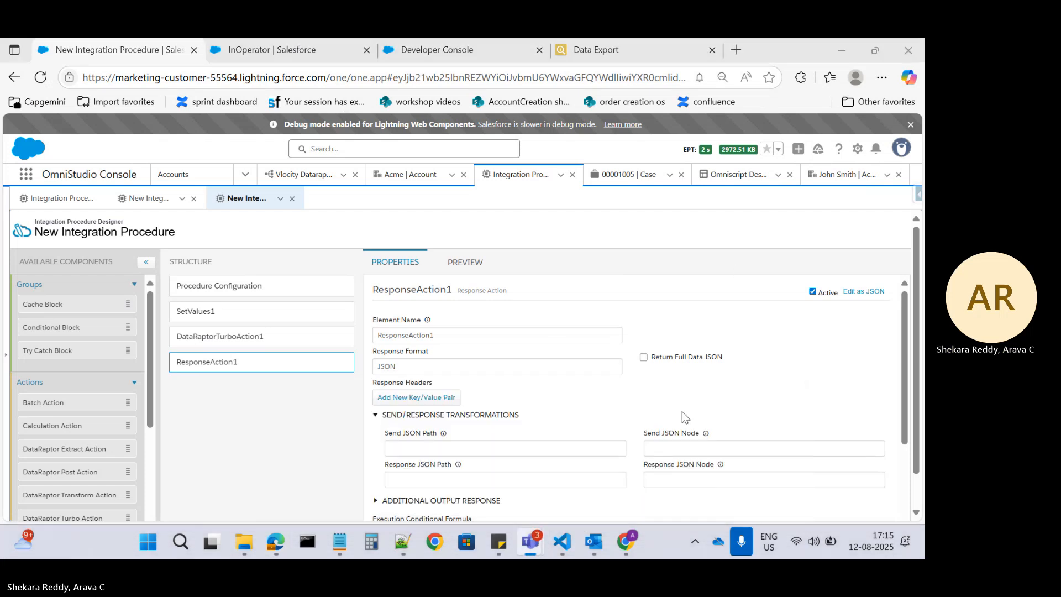
mouse_move(550, 527)
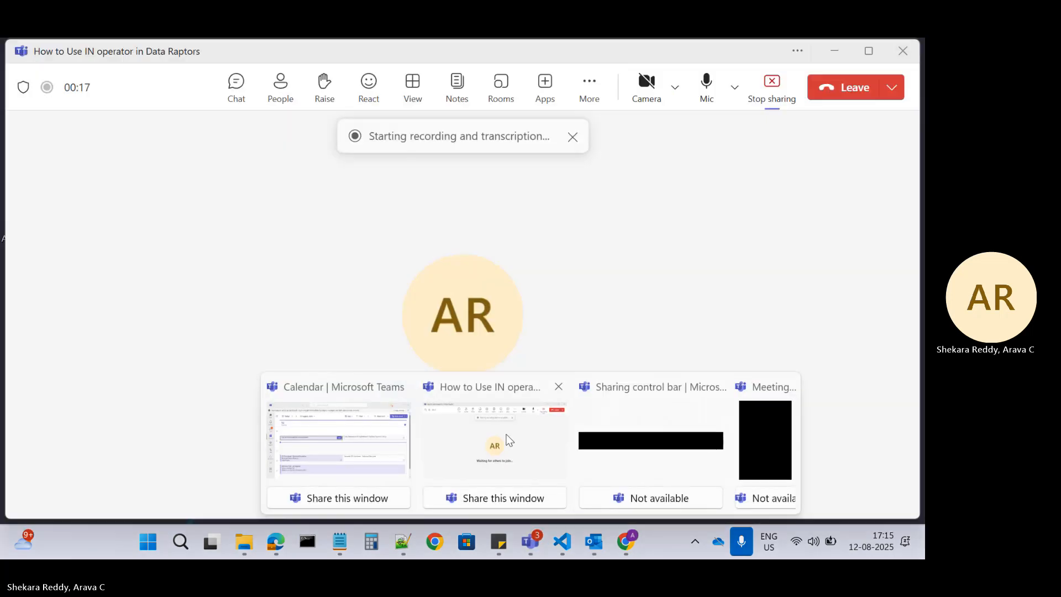
click(504, 439)
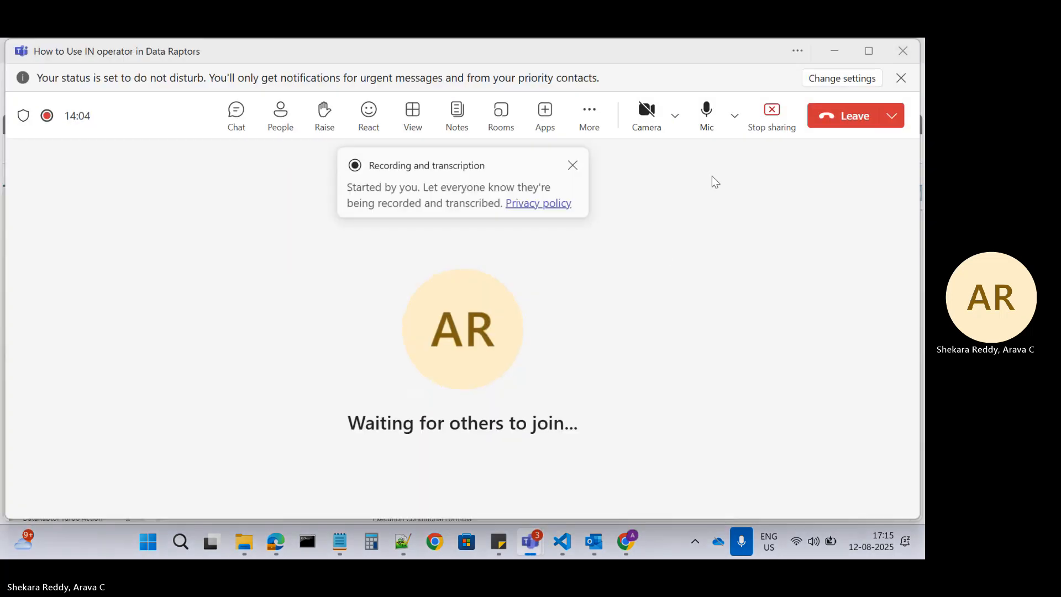
click(768, 125)
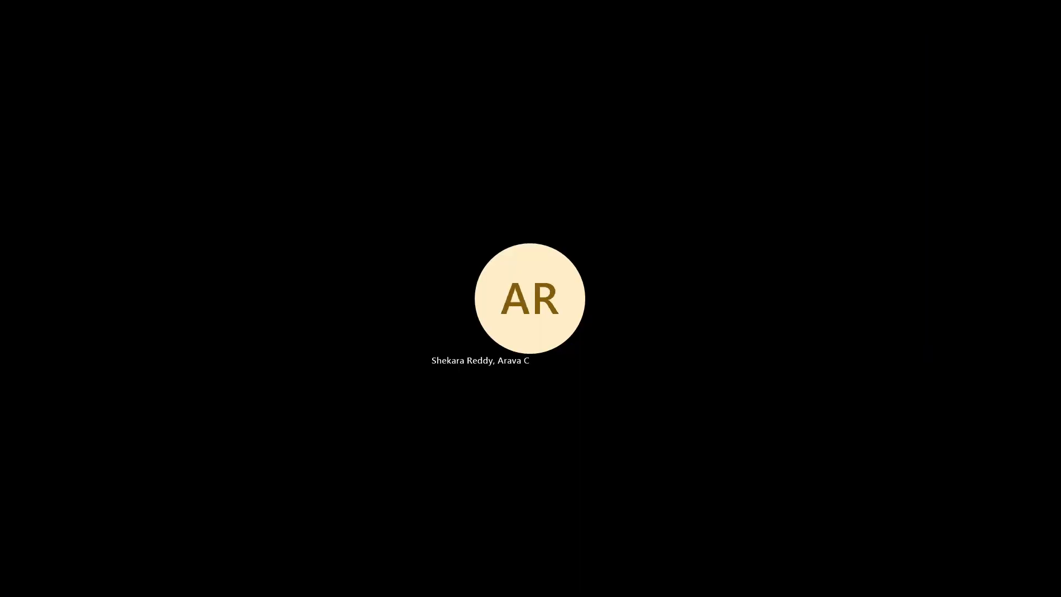